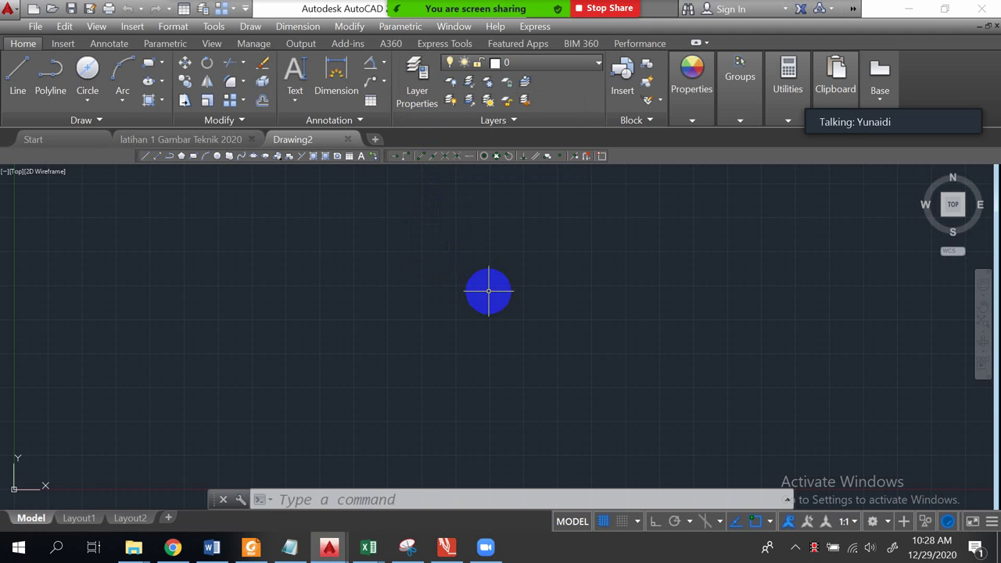
text(LAYER)
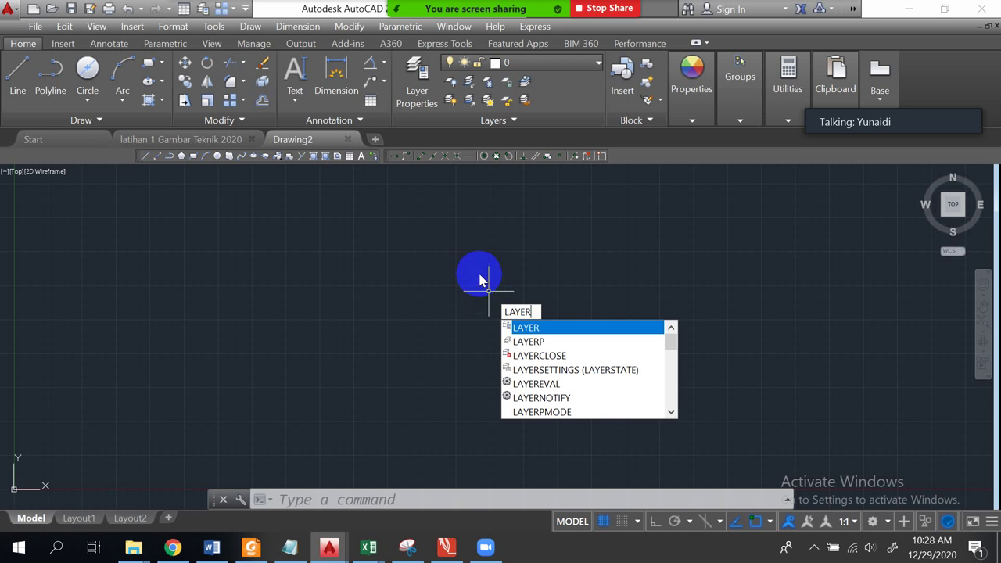
key(Escape)
click(474, 272)
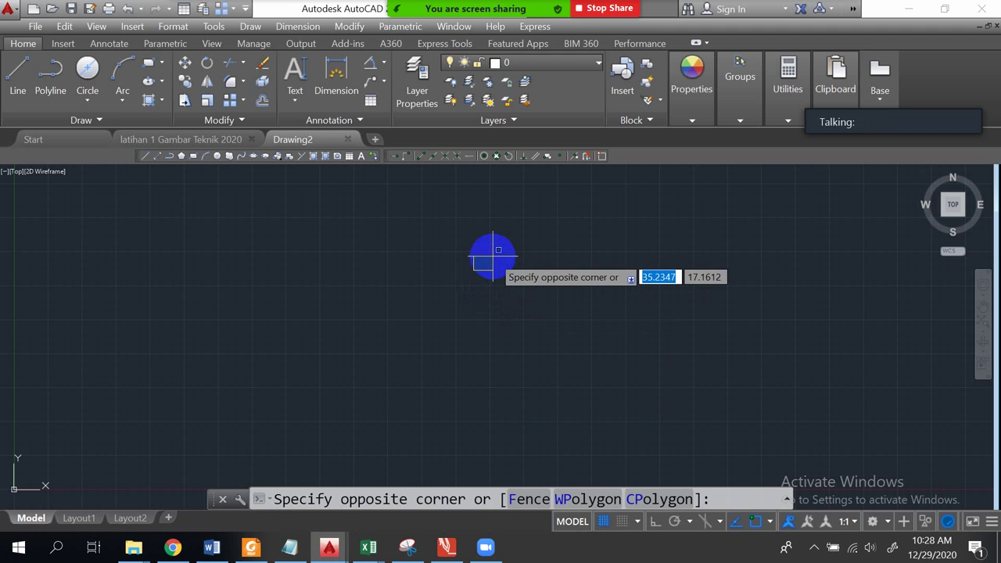
key(Escape)
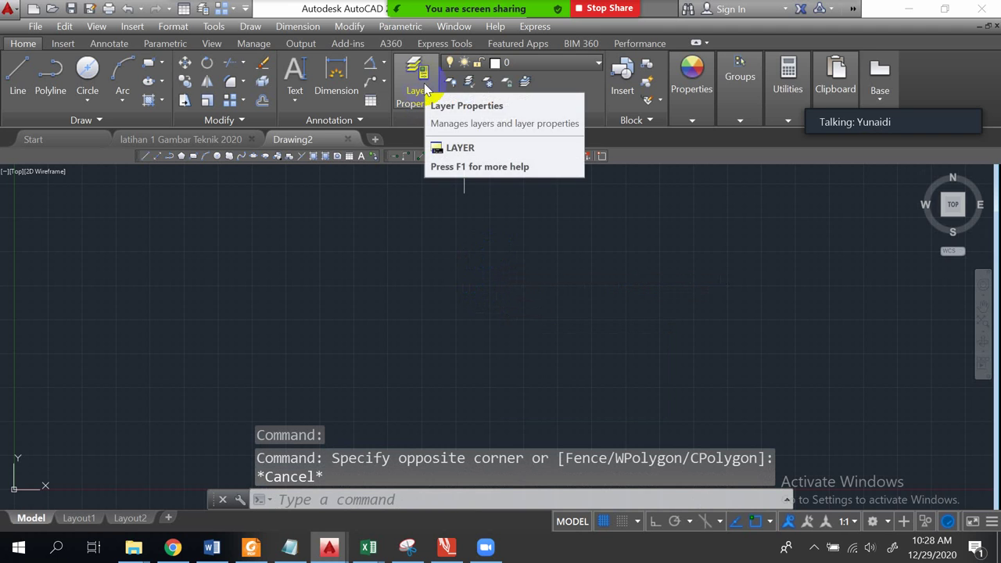
Open the layer properties manager, move it to the middle of the drawing area and enlarge it.
click(424, 88)
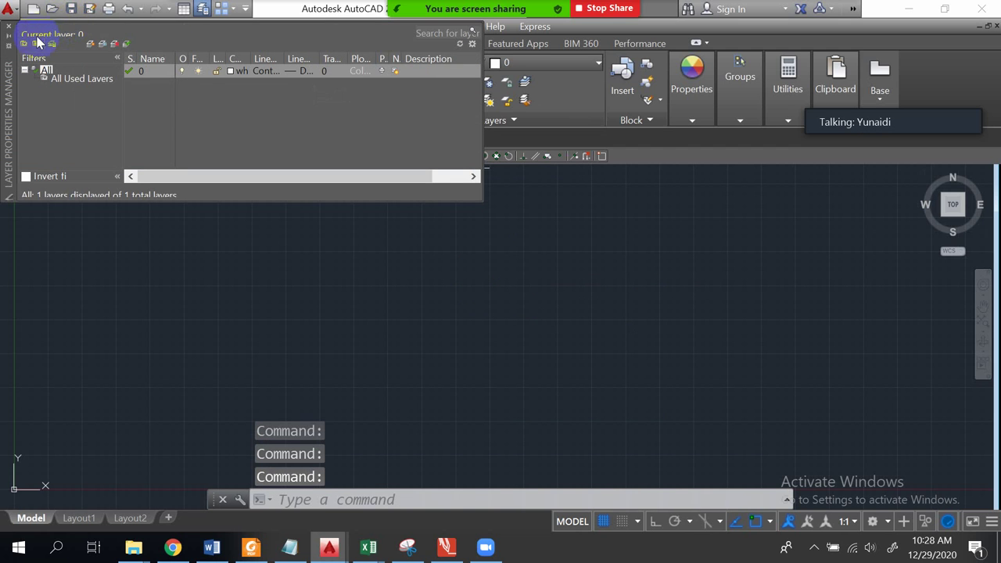
drag(7, 60, 181, 258)
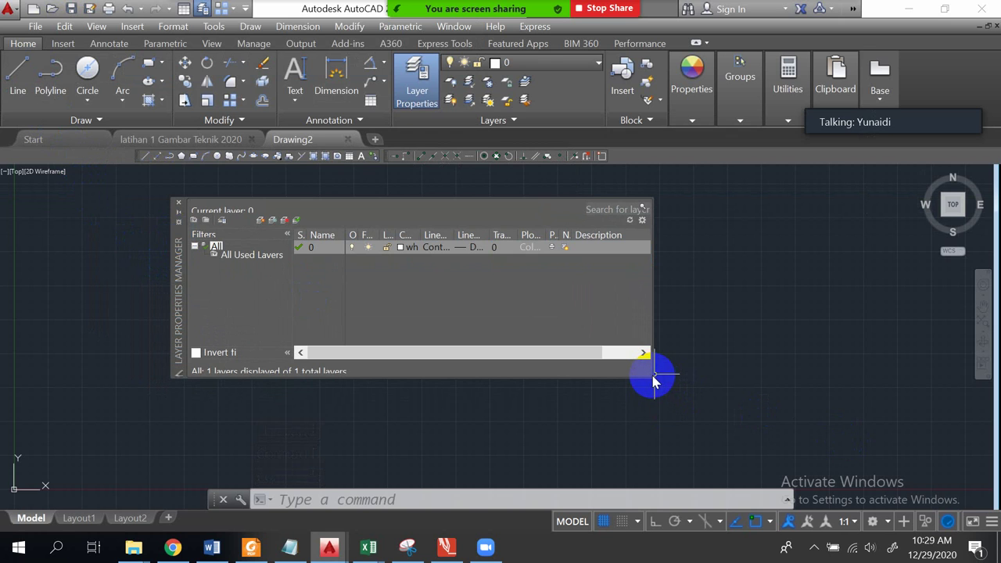
drag(652, 380, 817, 436)
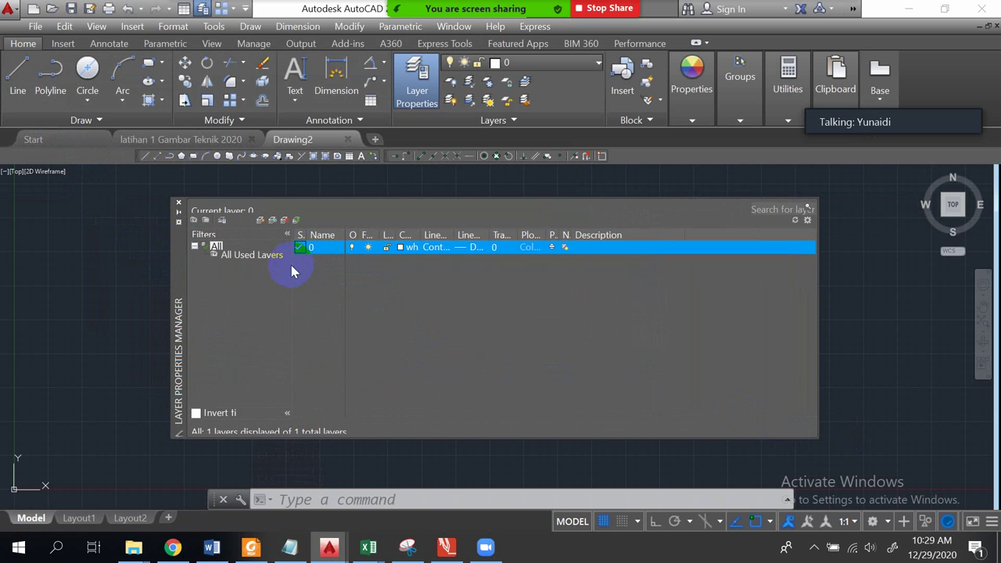
Widen the columns of the layer list, from Status through Plot, to make their headings readable.
drag(307, 236, 335, 235)
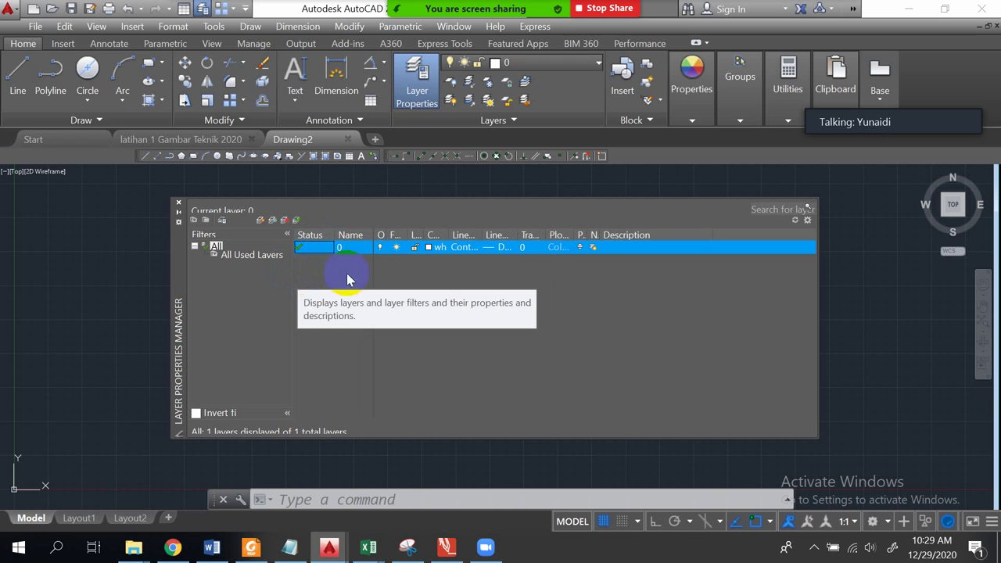
click(312, 249)
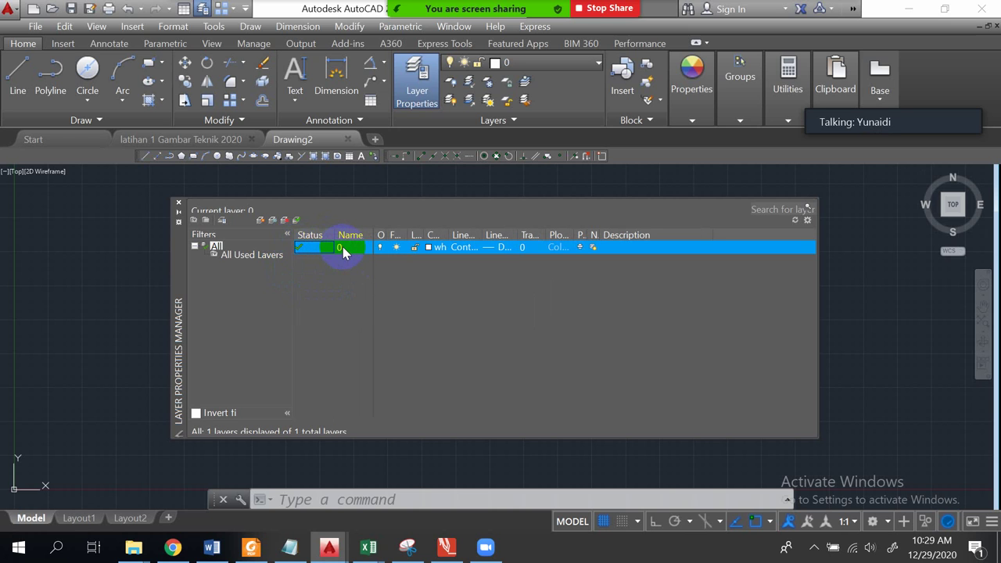
click(349, 249)
drag(386, 234, 752, 236)
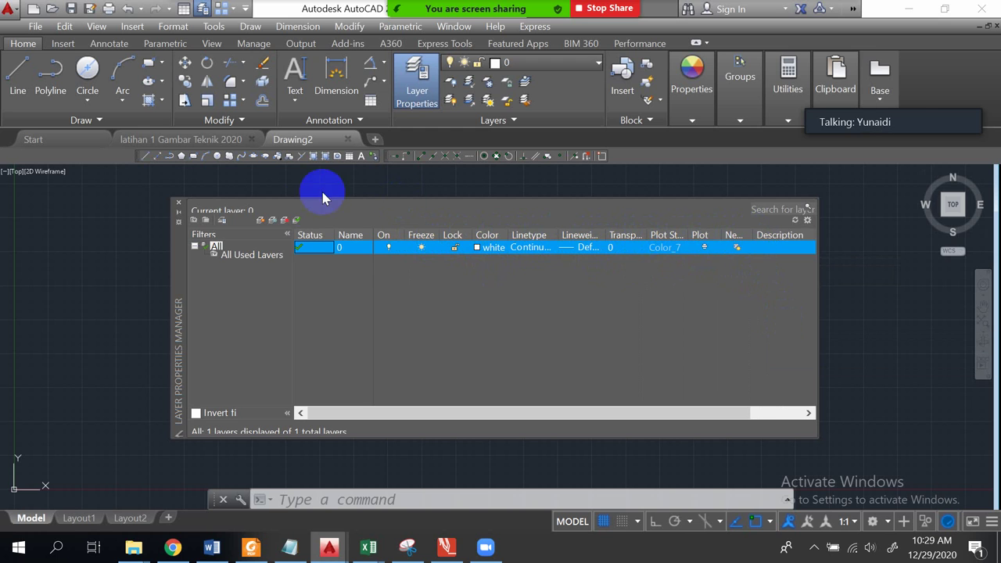
click(452, 207)
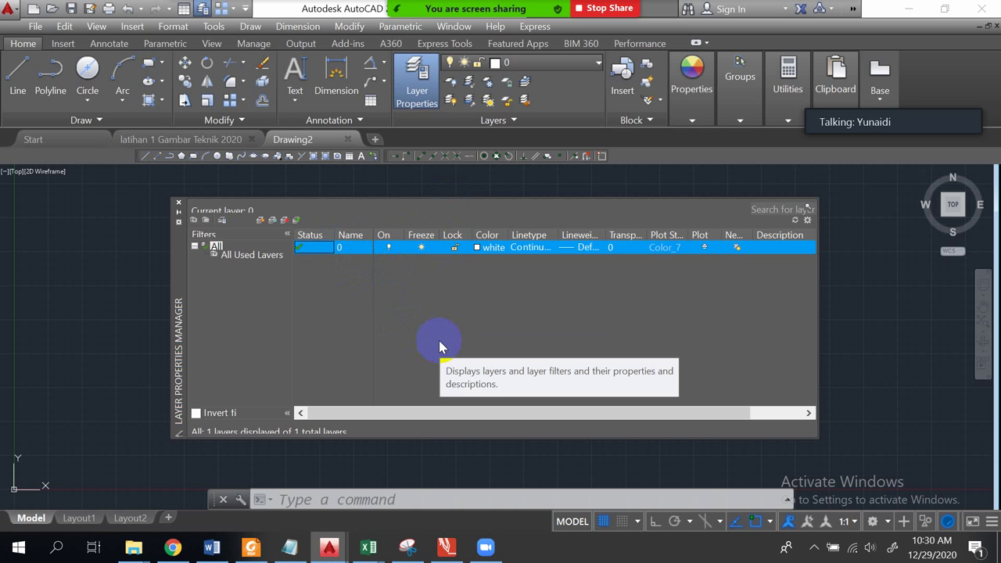
Create a new layer named "hidden" and widen the Name column of the layer list.
click(260, 221)
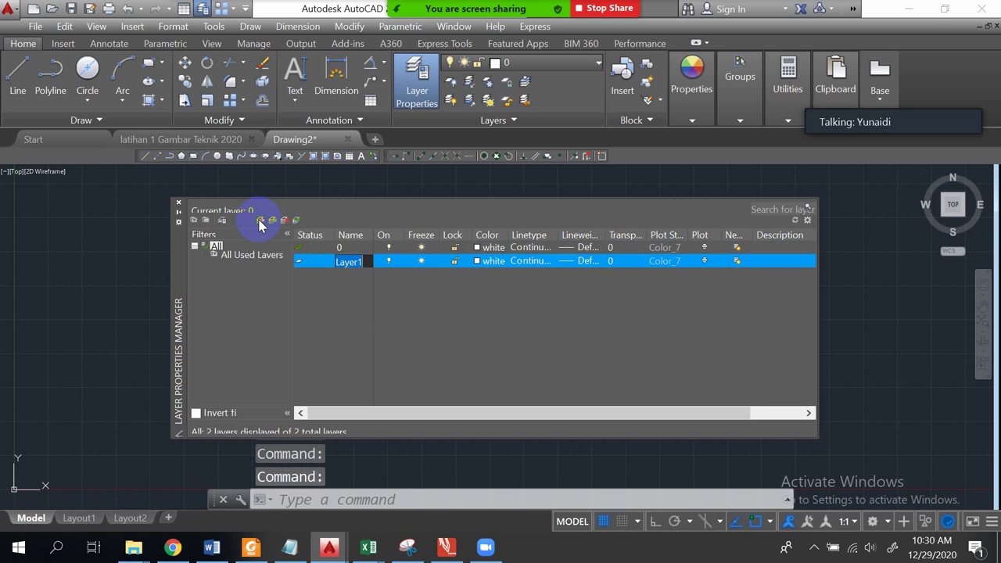
click(346, 262)
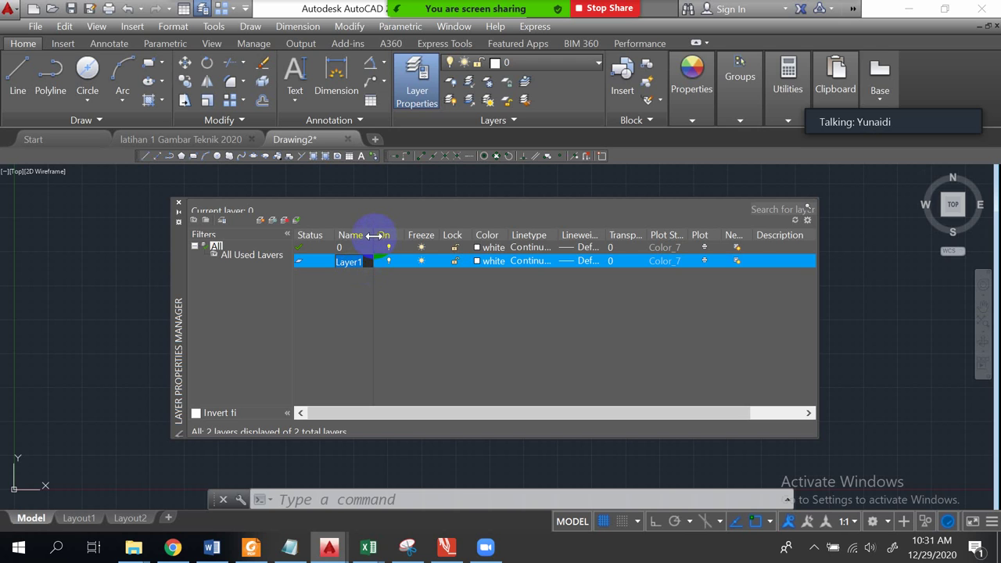
drag(397, 236, 397, 236)
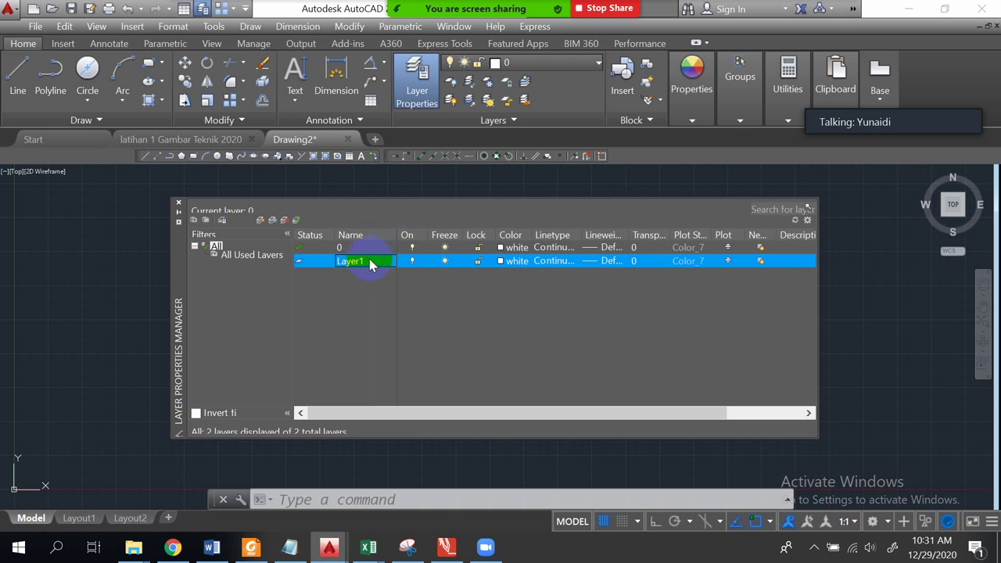
click(367, 262)
text(hidden)
key(Return)
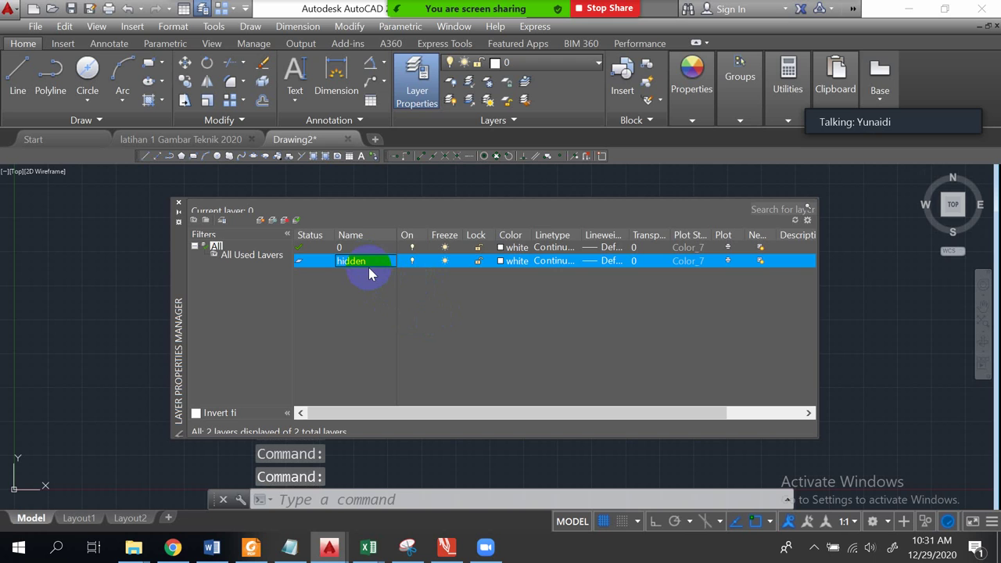
Widen the Color column and set the hidden layer's color to green (index color 3).
click(407, 258)
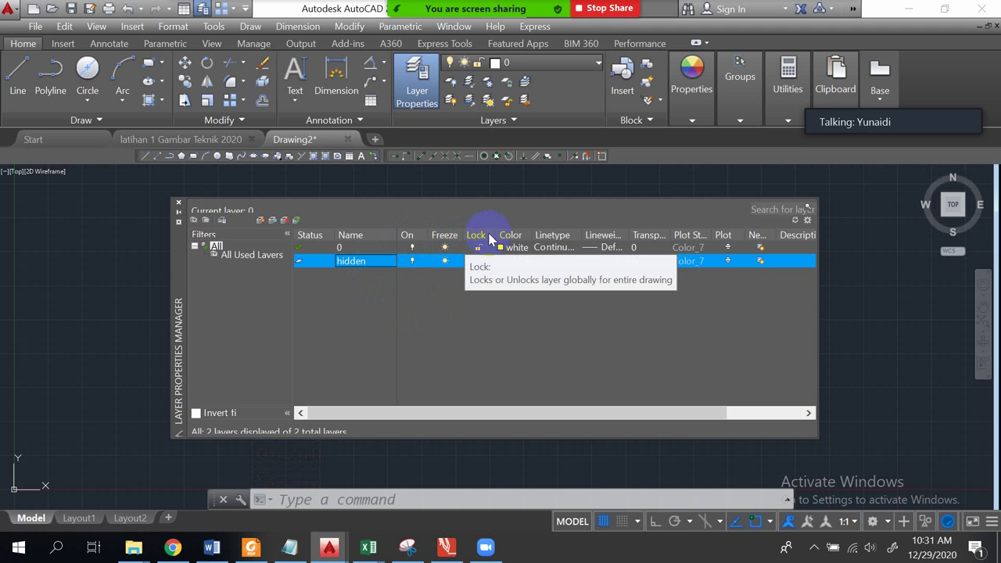
click(557, 260)
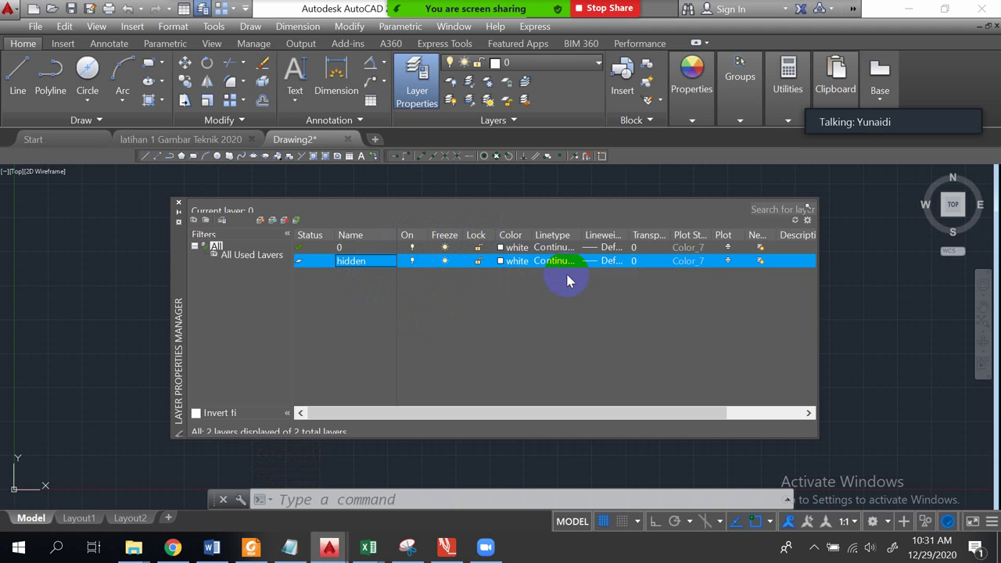
click(500, 261)
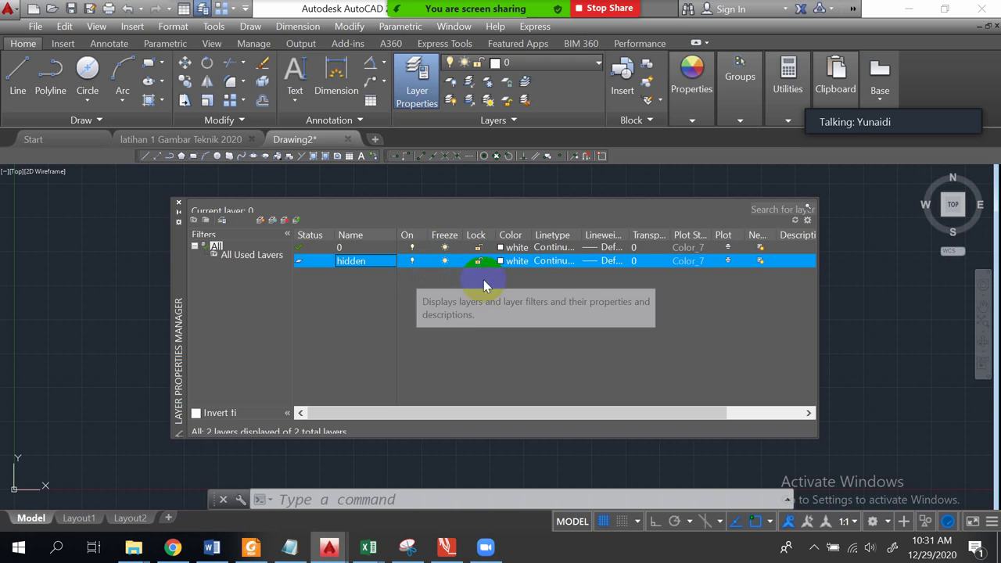
drag(530, 230, 543, 232)
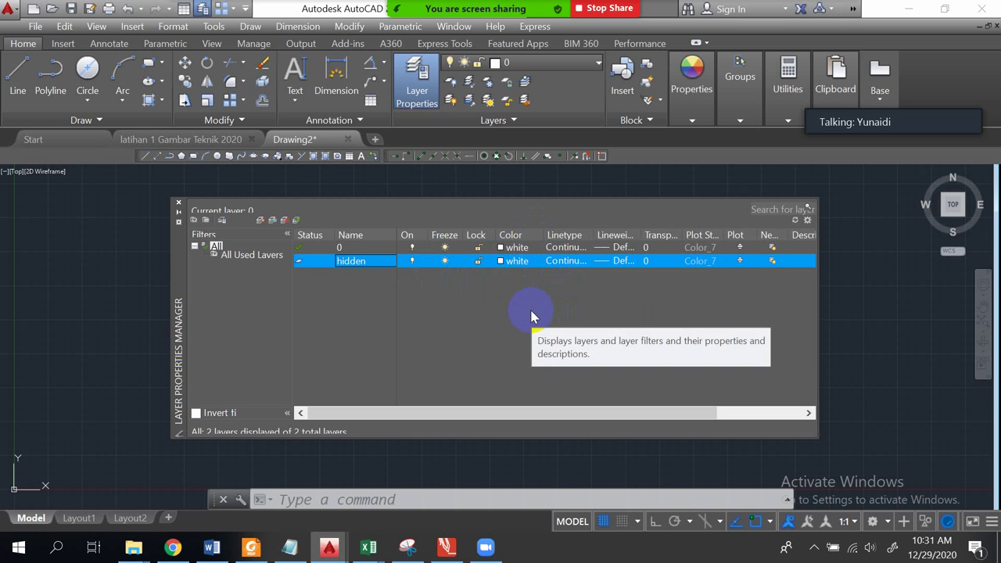
click(501, 264)
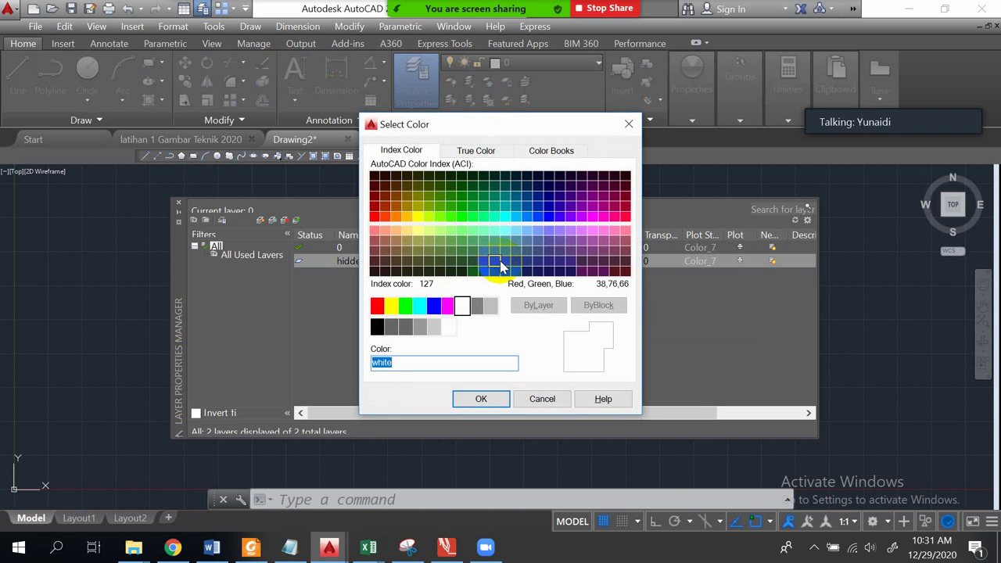
click(405, 306)
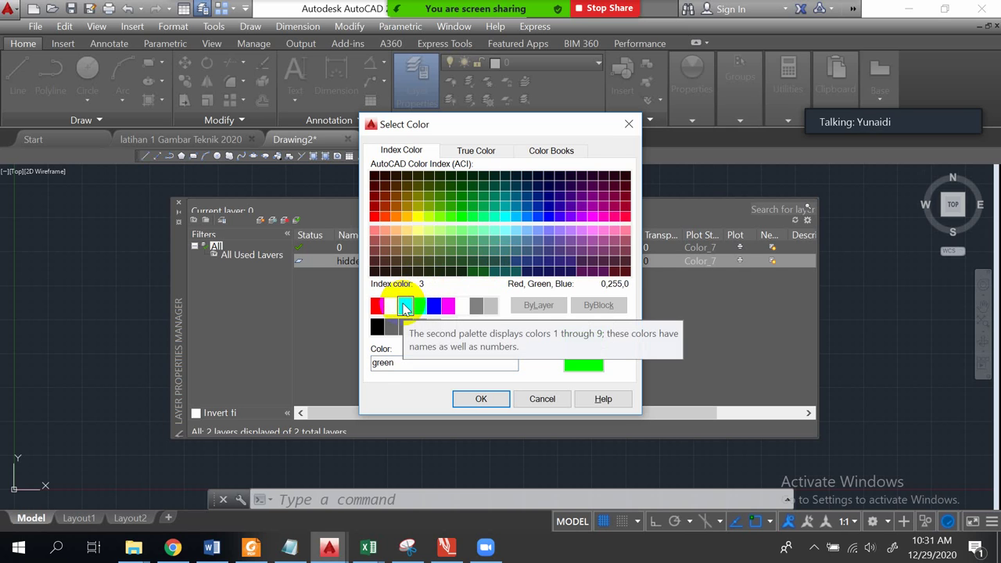
click(479, 400)
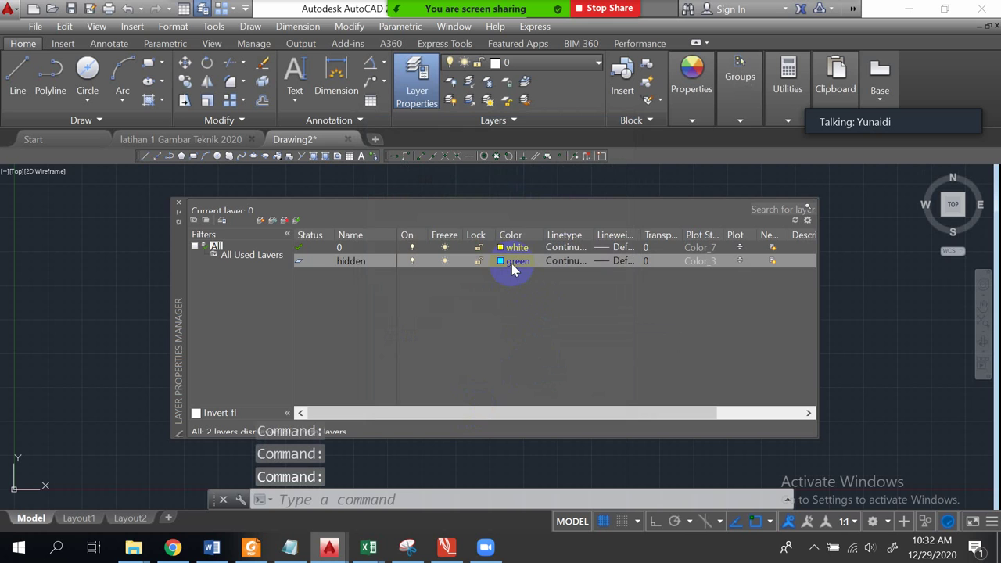
Widen the Linetype and Lineweight columns and view the linetypes loaded for the hidden layer without changing the selection.
drag(594, 235, 601, 235)
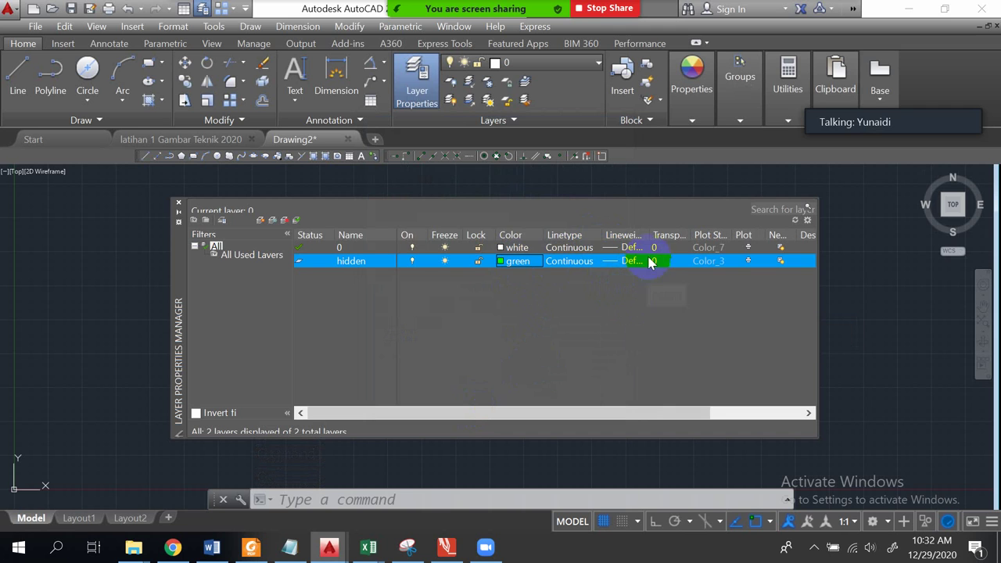
drag(651, 235, 664, 235)
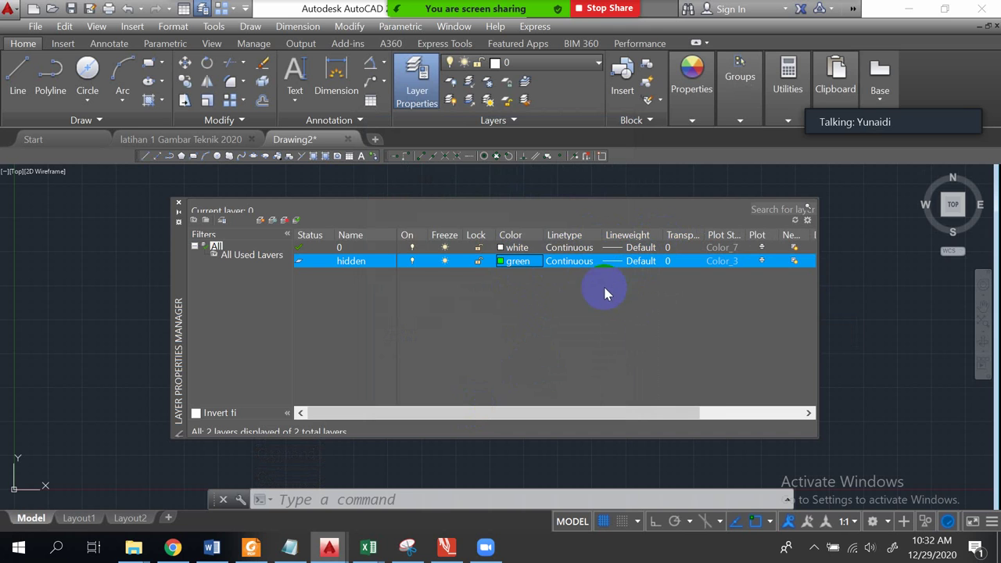
click(570, 262)
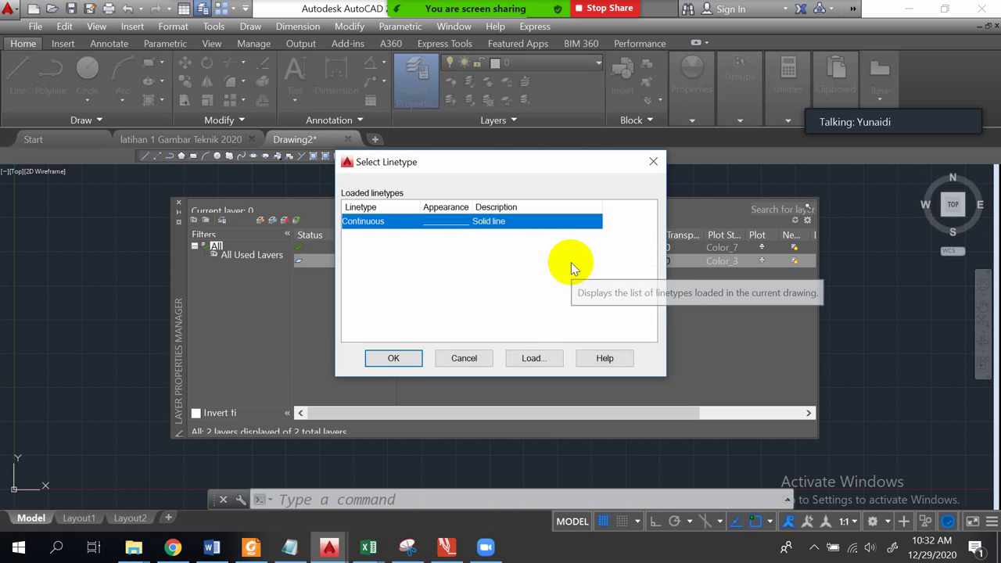
click(464, 358)
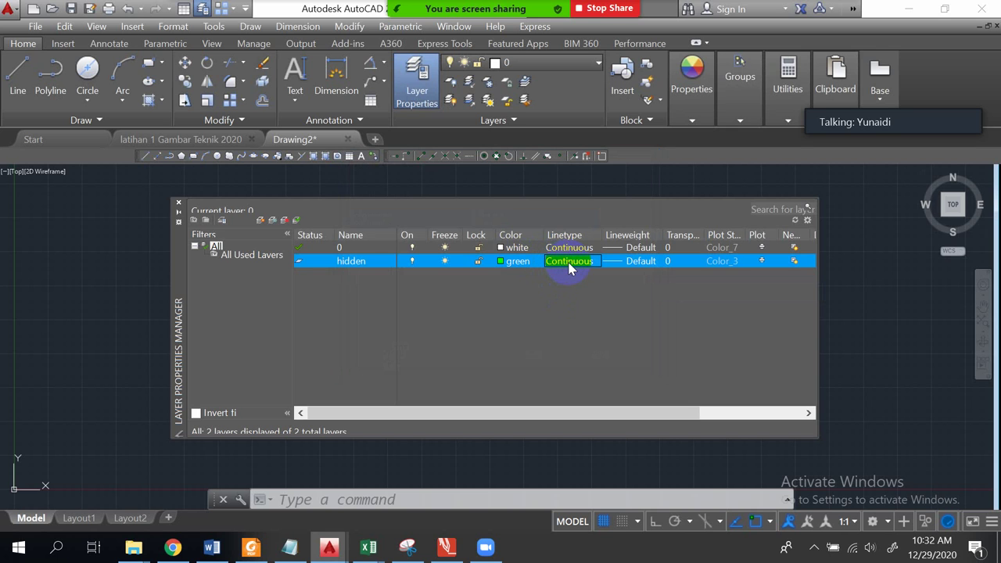
Load the HIDDEN linetype from acad.lin and assign it to the hidden layer.
click(564, 264)
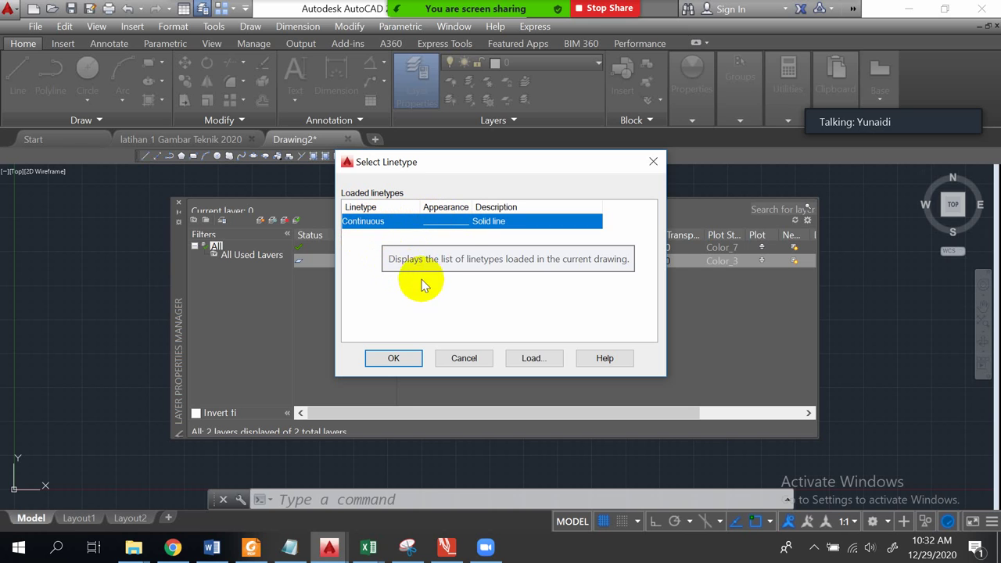
click(531, 358)
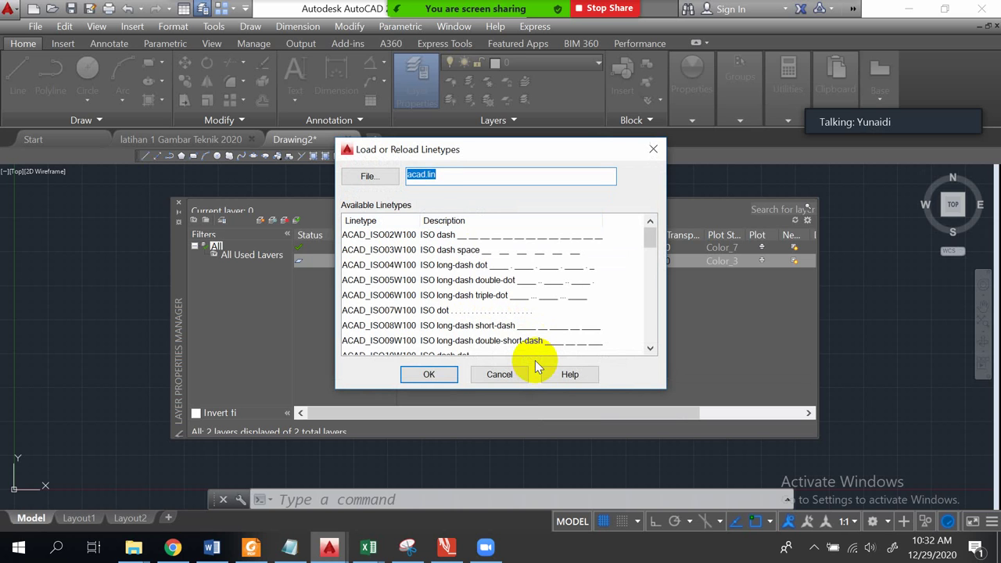
mouse_move(647, 234)
mouse_down()
mouse_move(655, 342)
mouse_move(650, 219)
mouse_up()
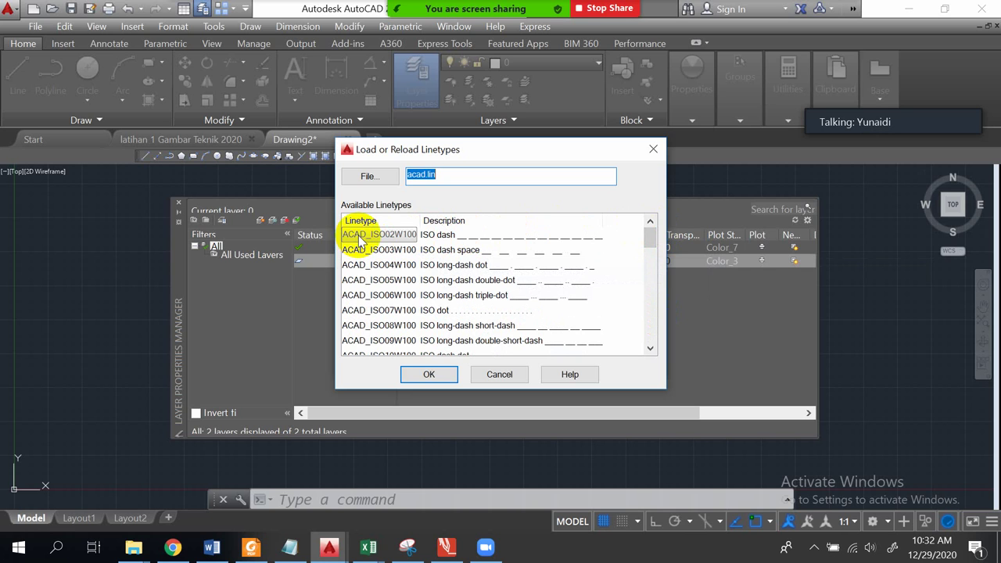
click(359, 236)
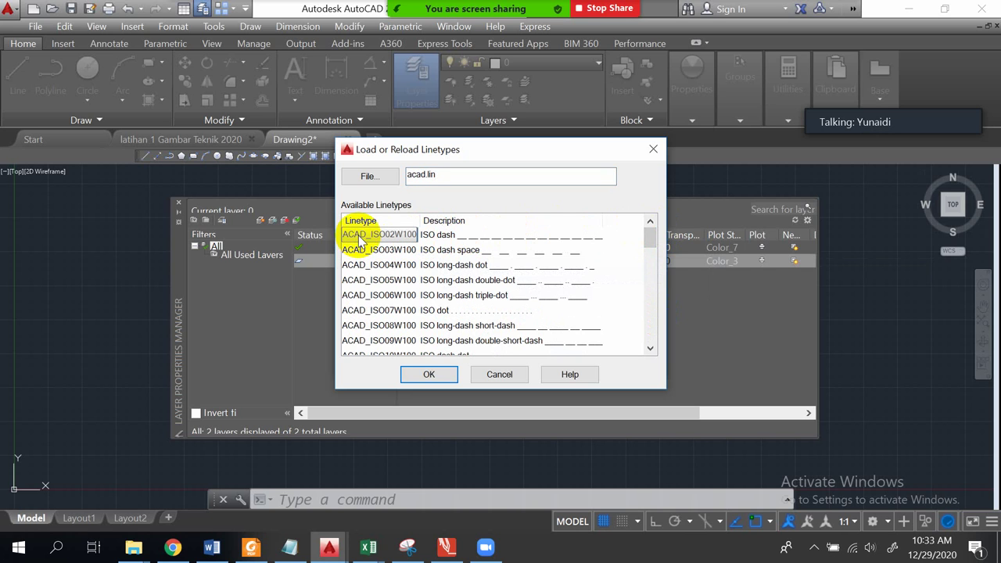
click(359, 237)
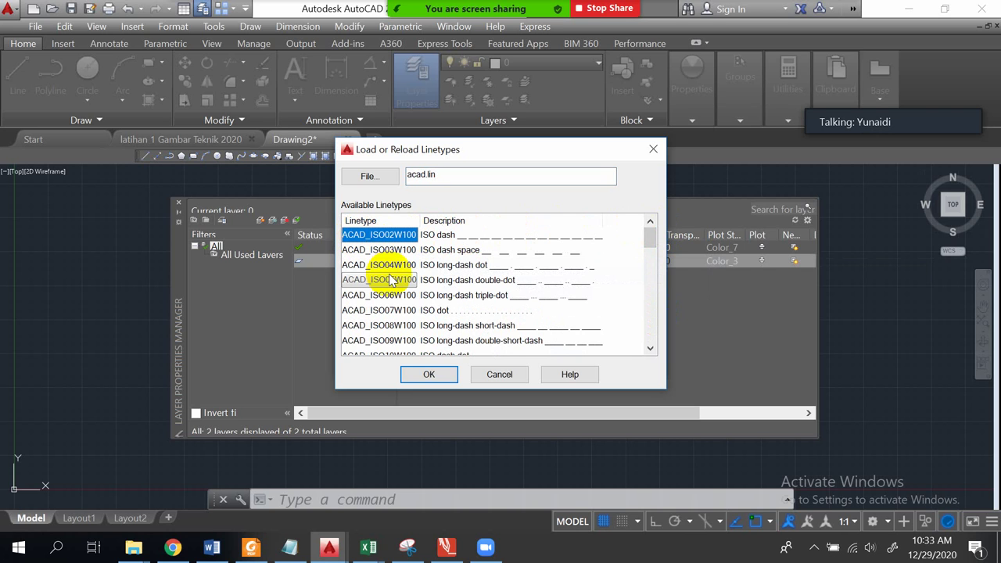
key(h)
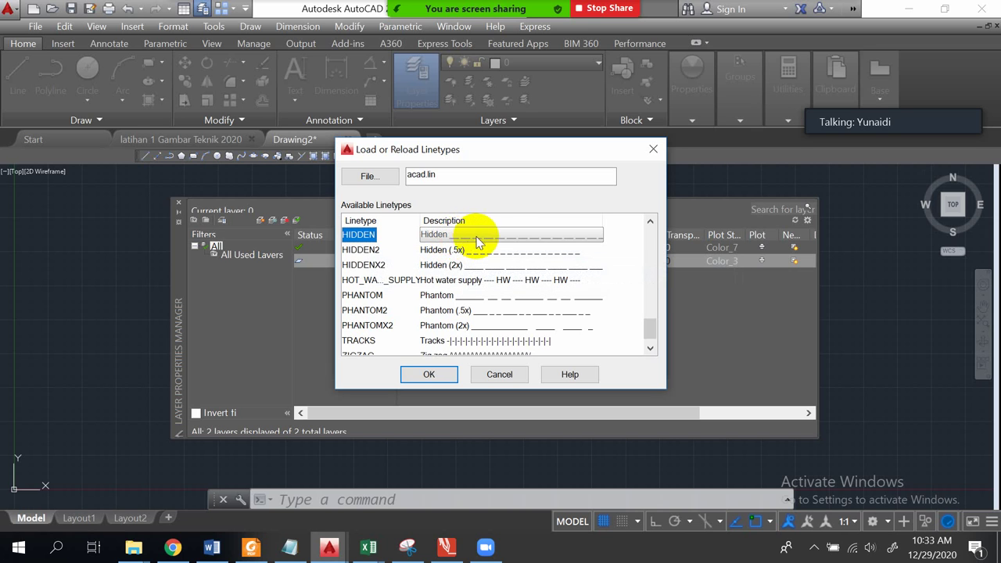
click(444, 375)
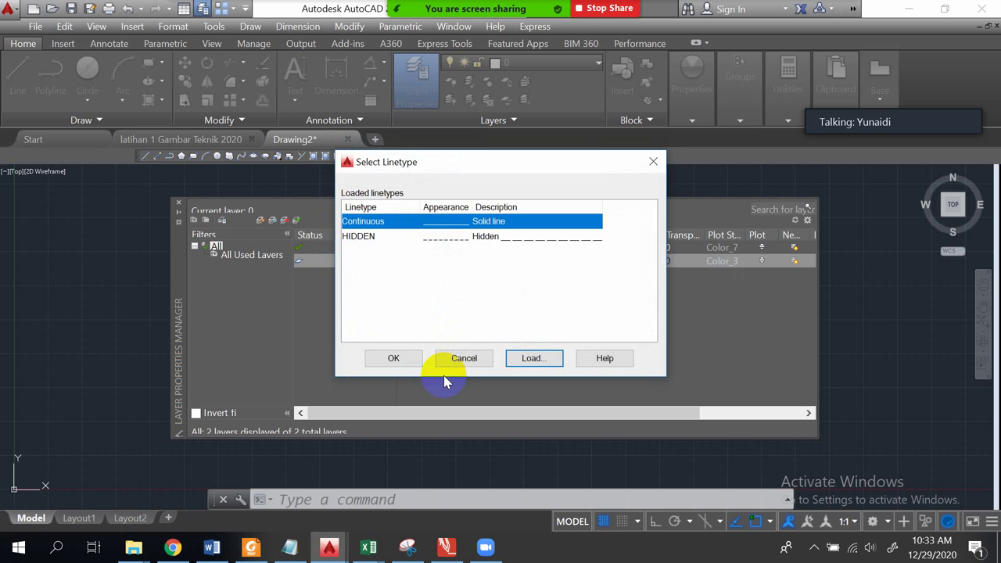
click(364, 238)
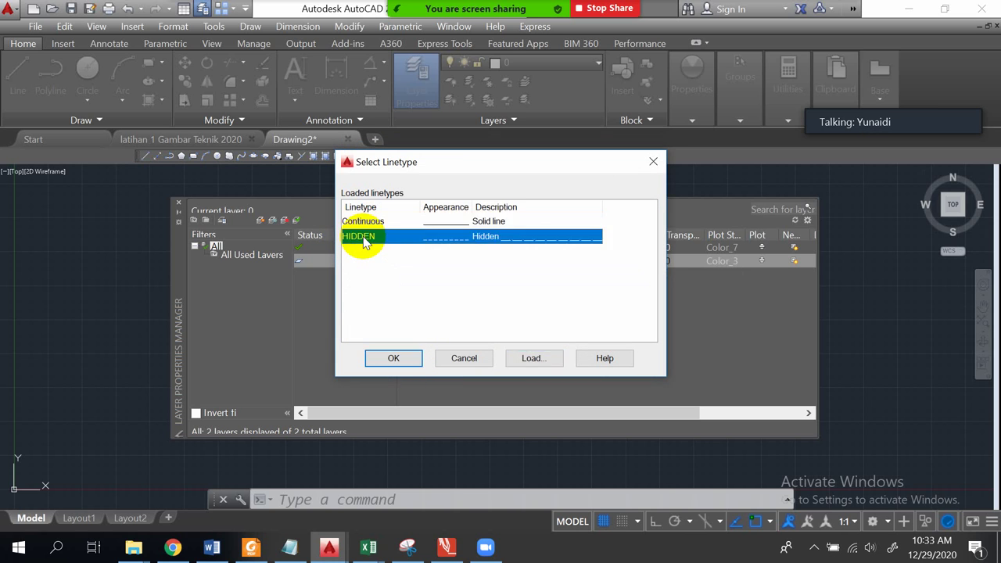
click(411, 360)
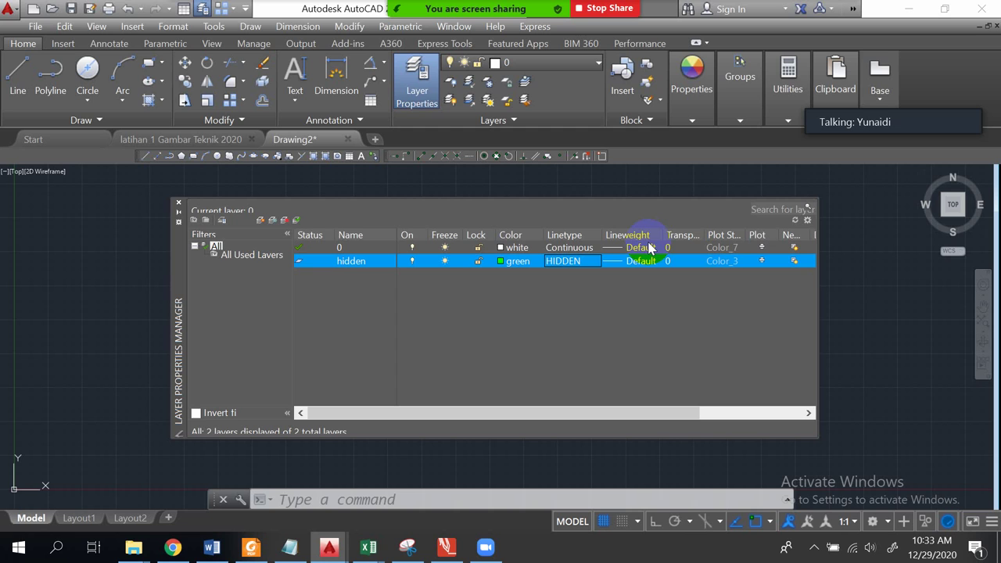
Set the hidden layer's lineweight to 0.13 mm.
click(633, 261)
click(623, 262)
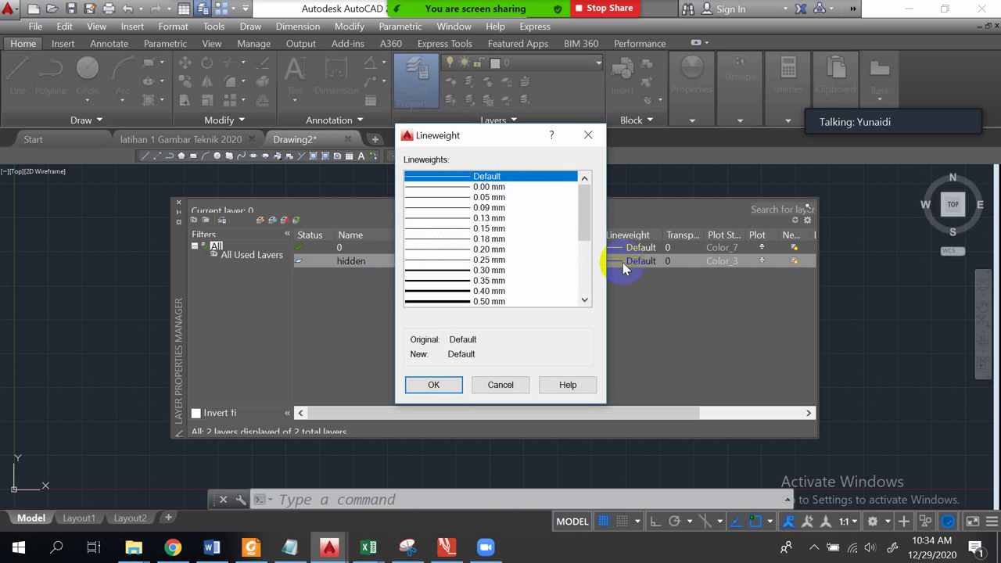
mouse_move(586, 201)
mouse_down()
mouse_move(587, 230)
mouse_move(586, 188)
mouse_up()
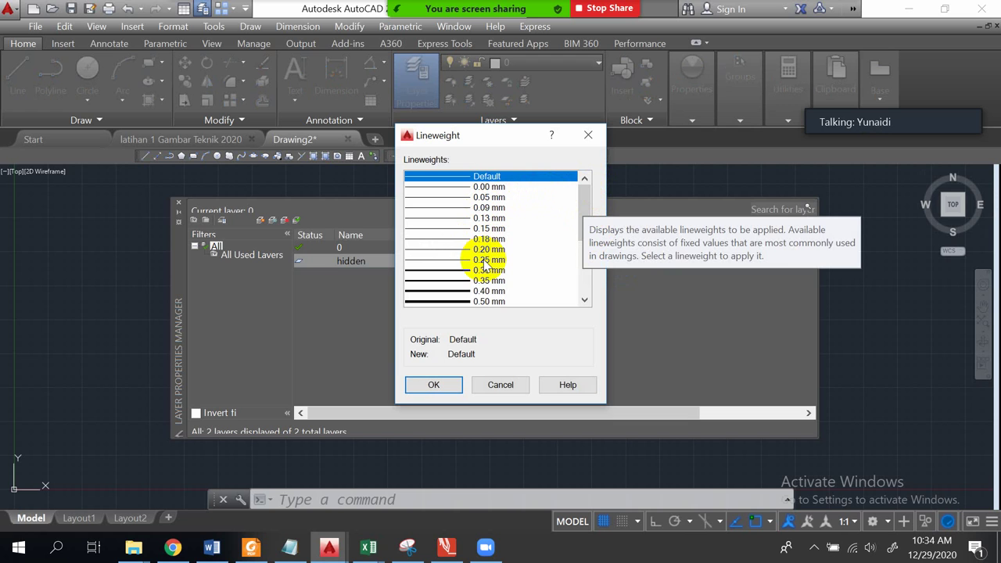
click(486, 219)
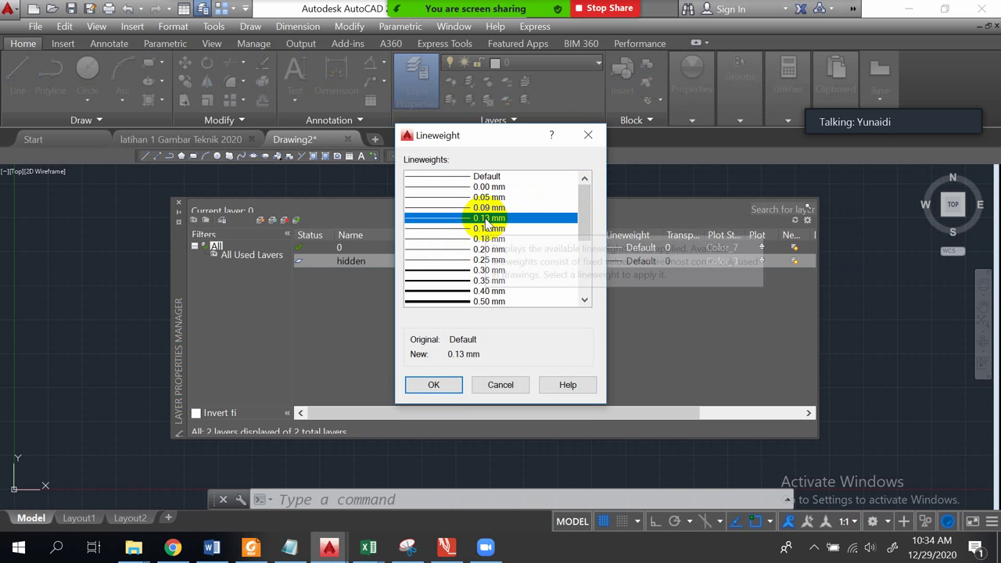
click(433, 385)
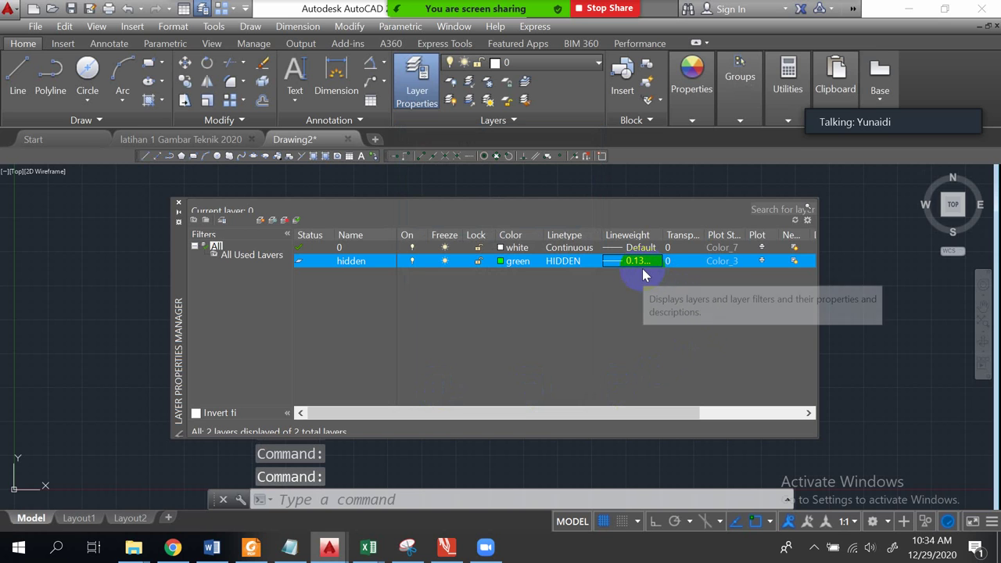
drag(630, 413, 581, 425)
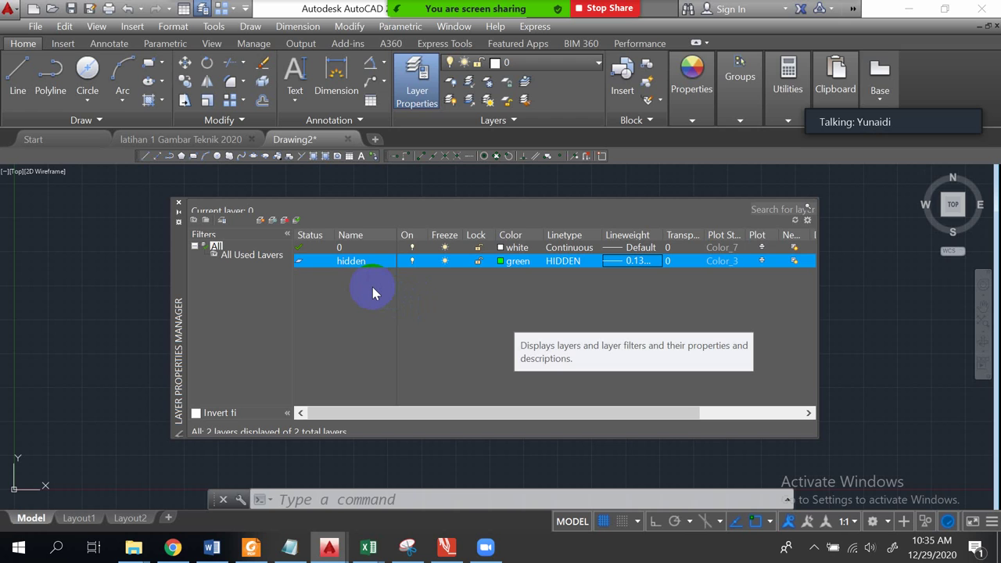
Set the lineweight of layer 0 to 0.30 mm.
click(350, 249)
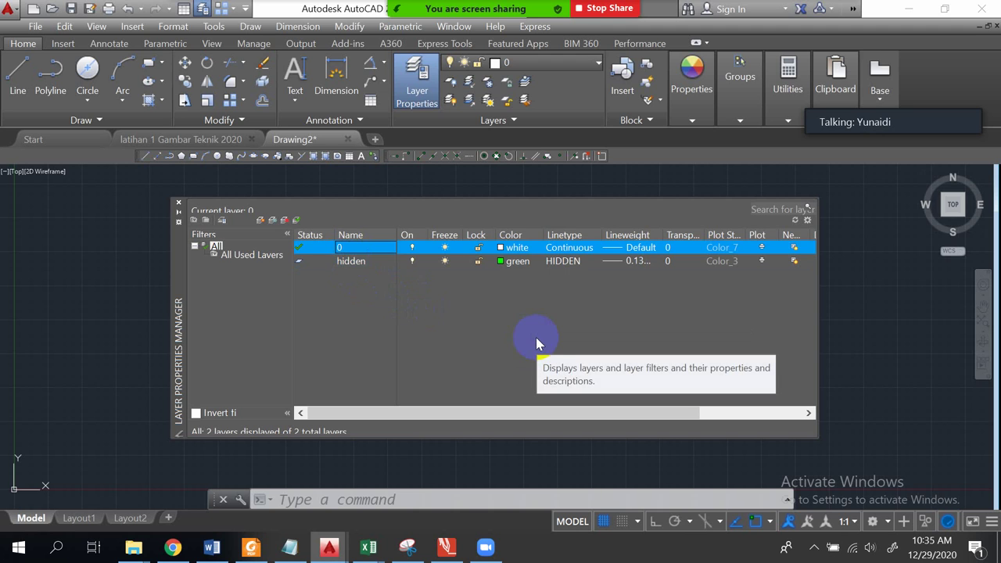
click(356, 252)
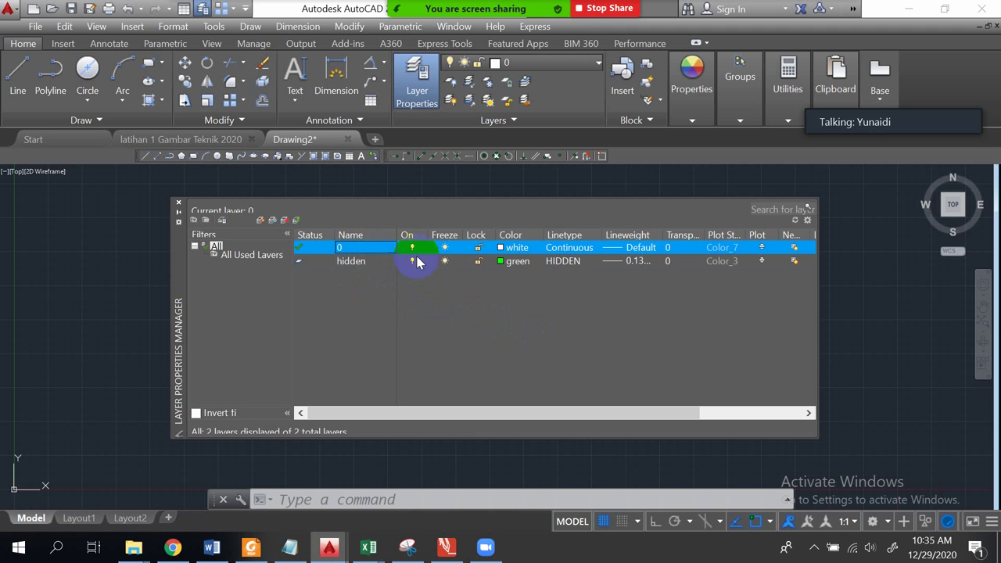
click(629, 247)
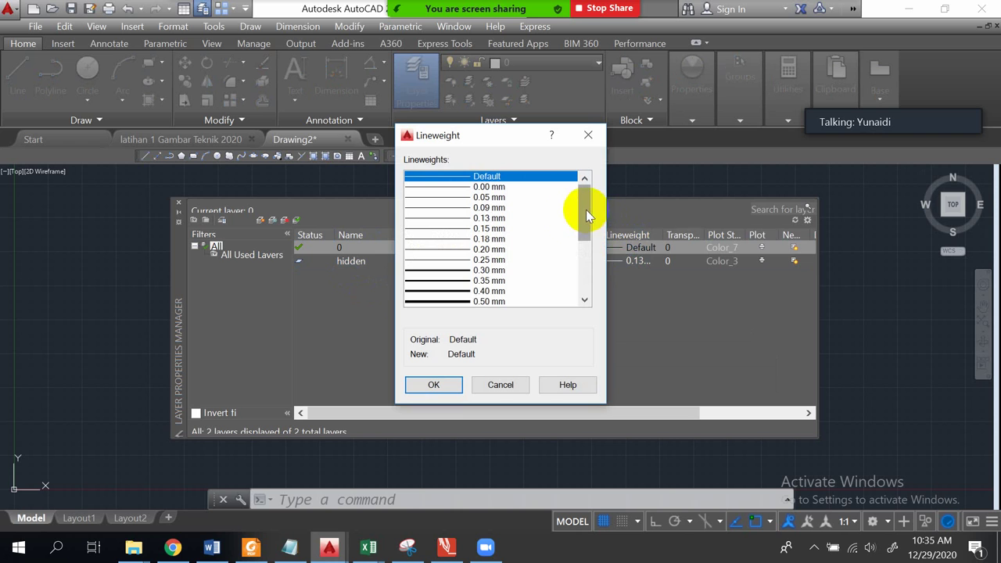
click(484, 272)
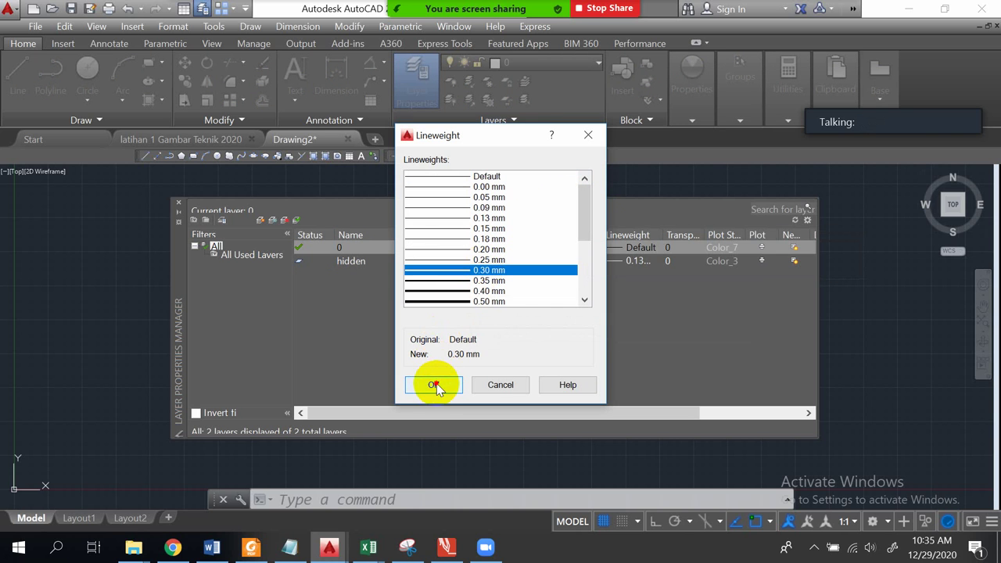
click(434, 385)
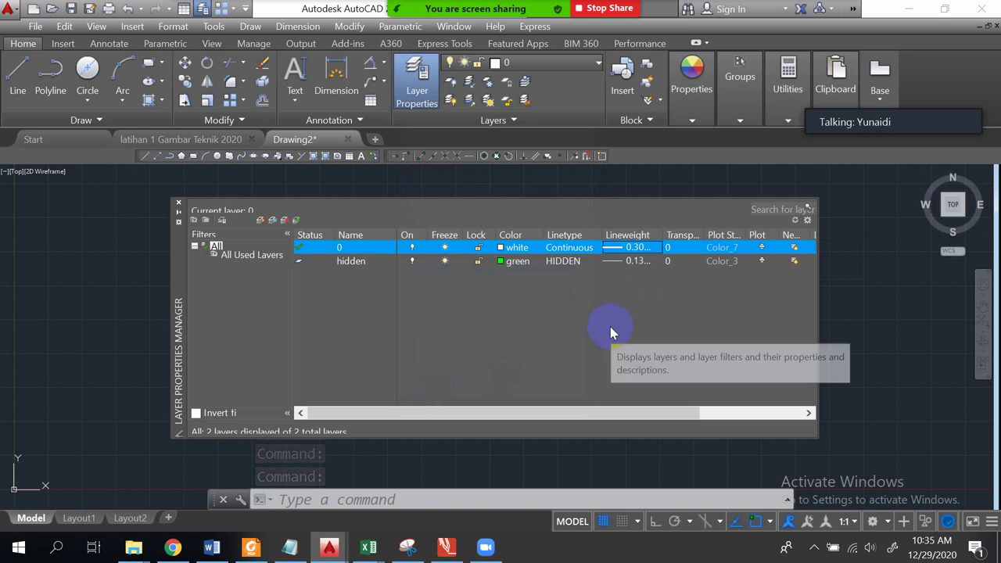
Create a new layer named "sumbu" based on layer 0.
click(266, 257)
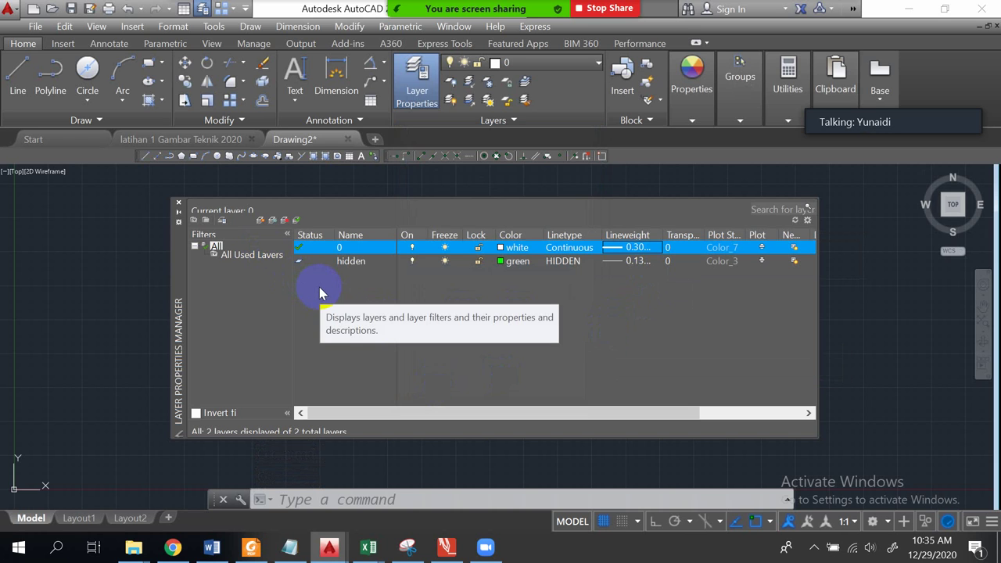
click(262, 224)
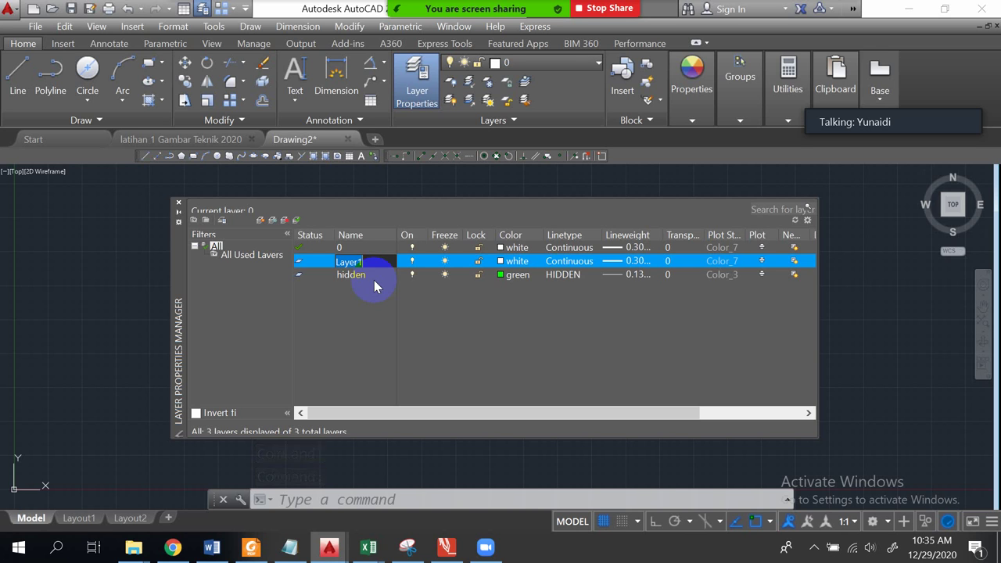
text(sumbu)
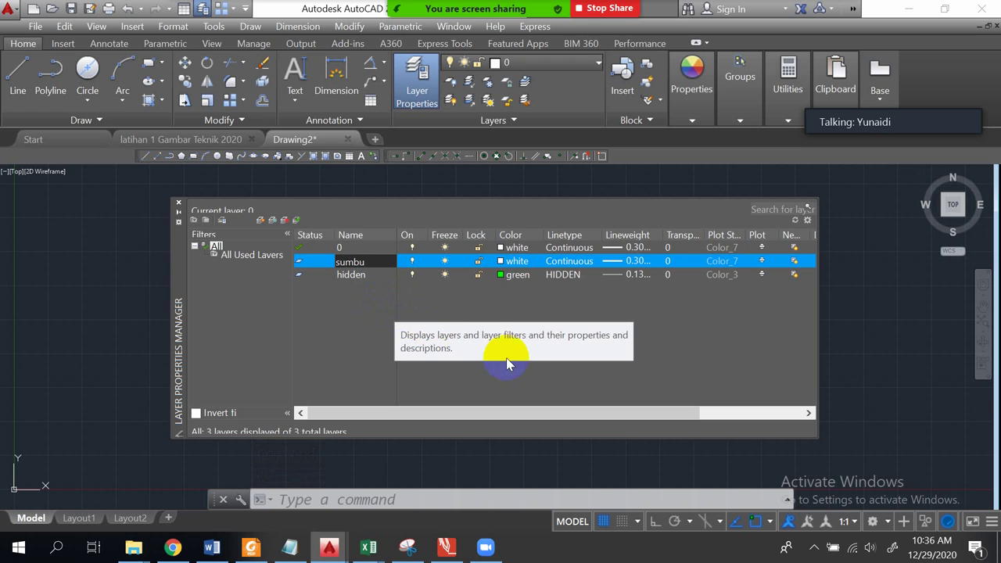
click(671, 345)
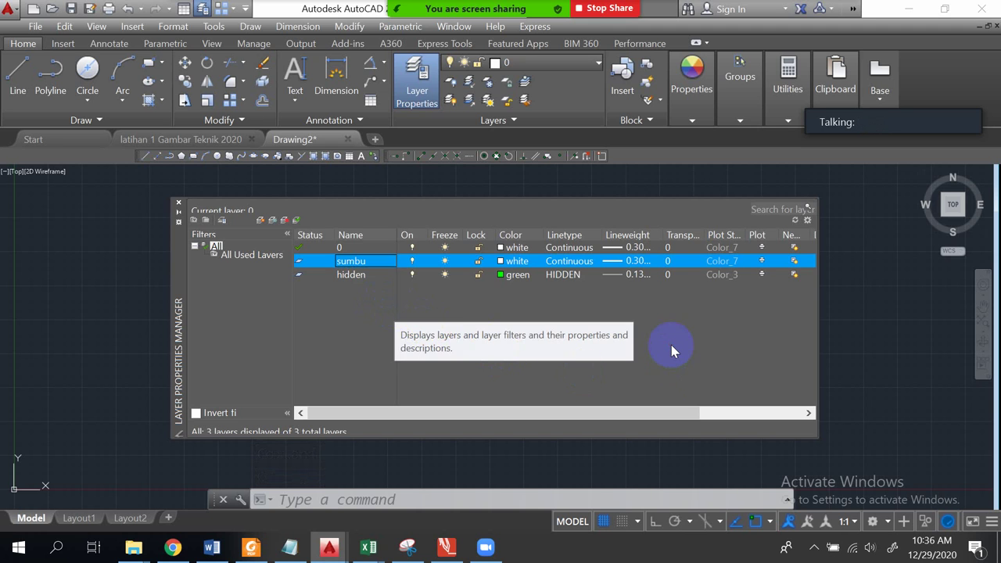
Set the sumbu layer's color to red (index color 1).
click(503, 262)
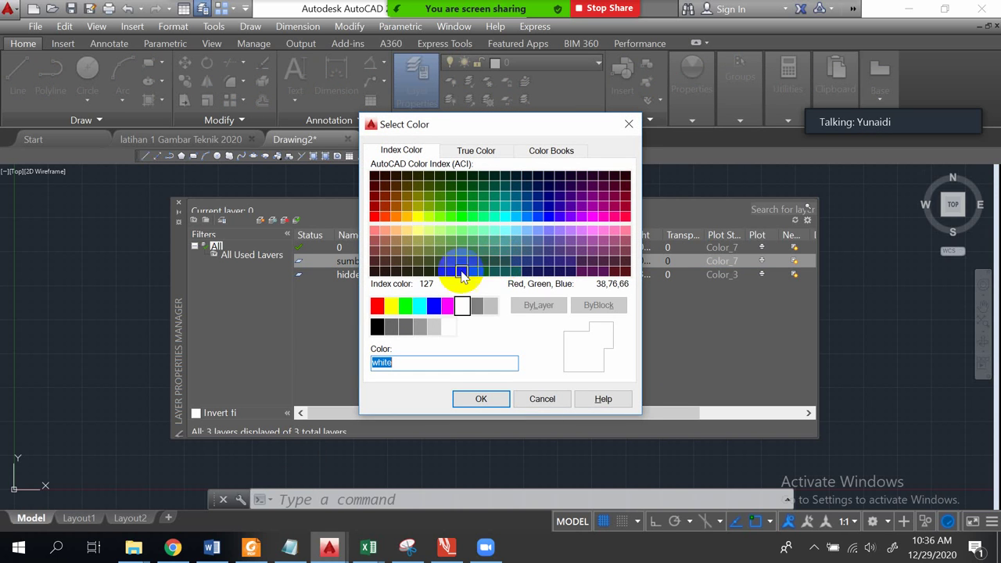
click(422, 309)
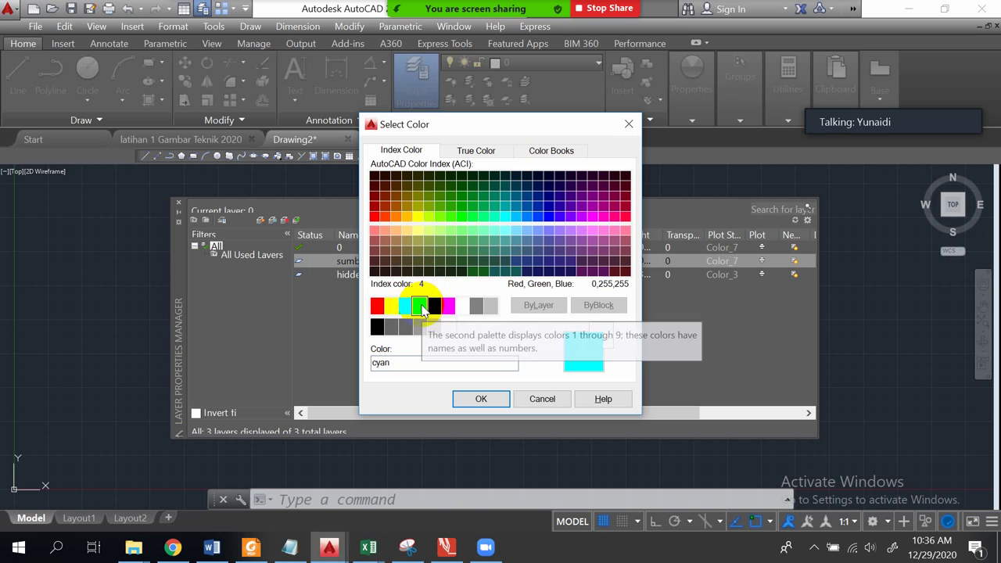
click(376, 306)
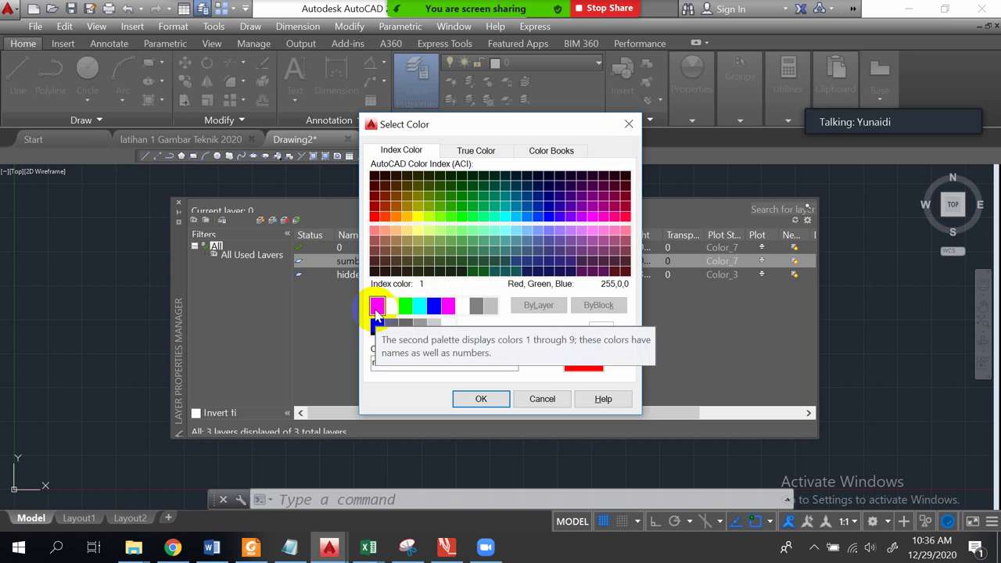
click(493, 400)
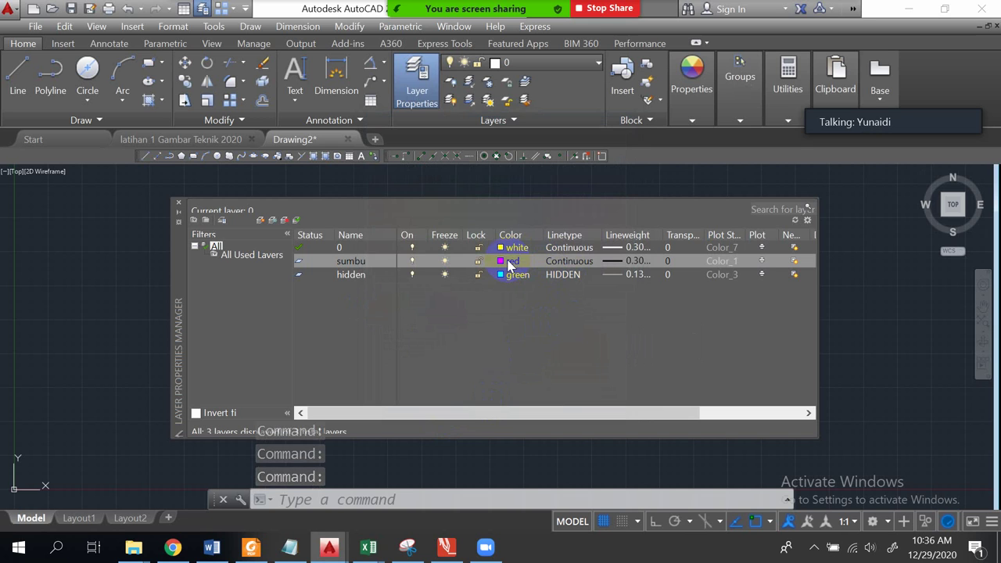
Load the CENTER linetype from acad.lin and assign it to the sumbu layer.
click(570, 268)
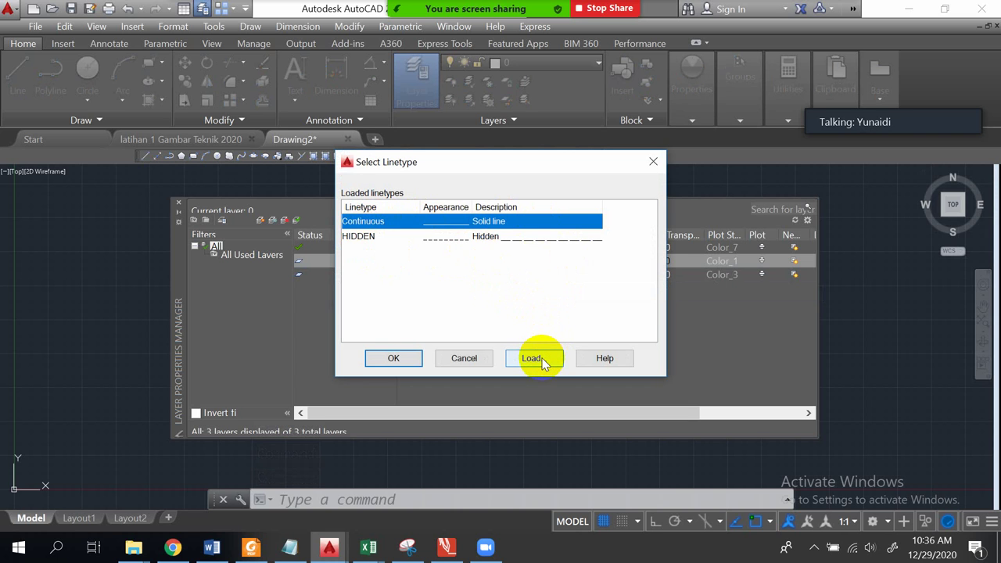
click(533, 358)
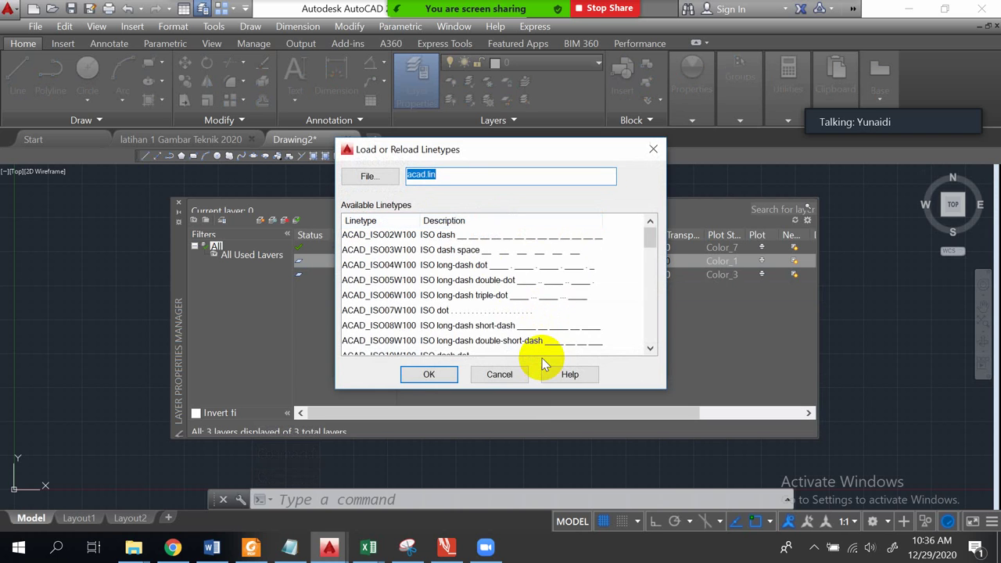
click(351, 235)
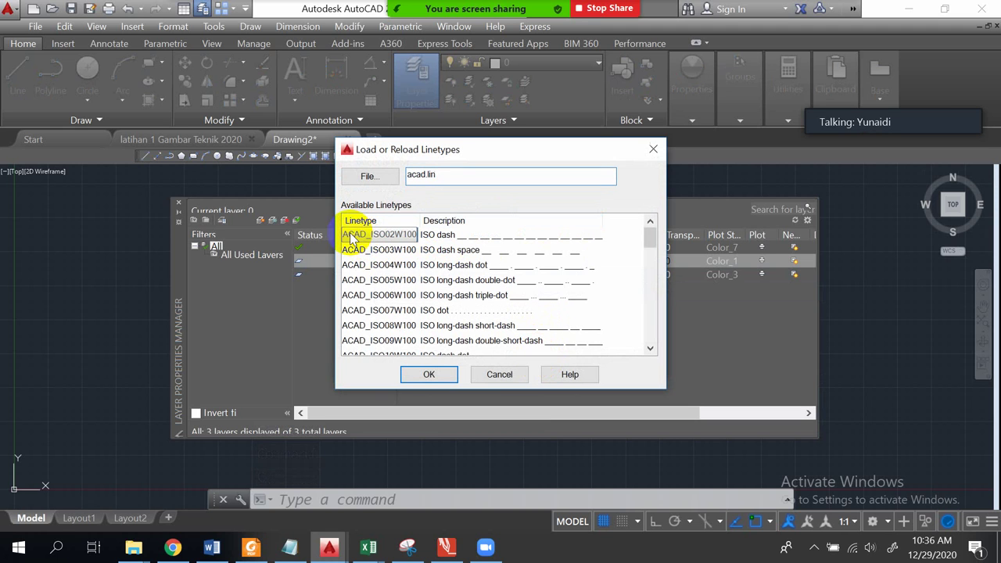
click(358, 235)
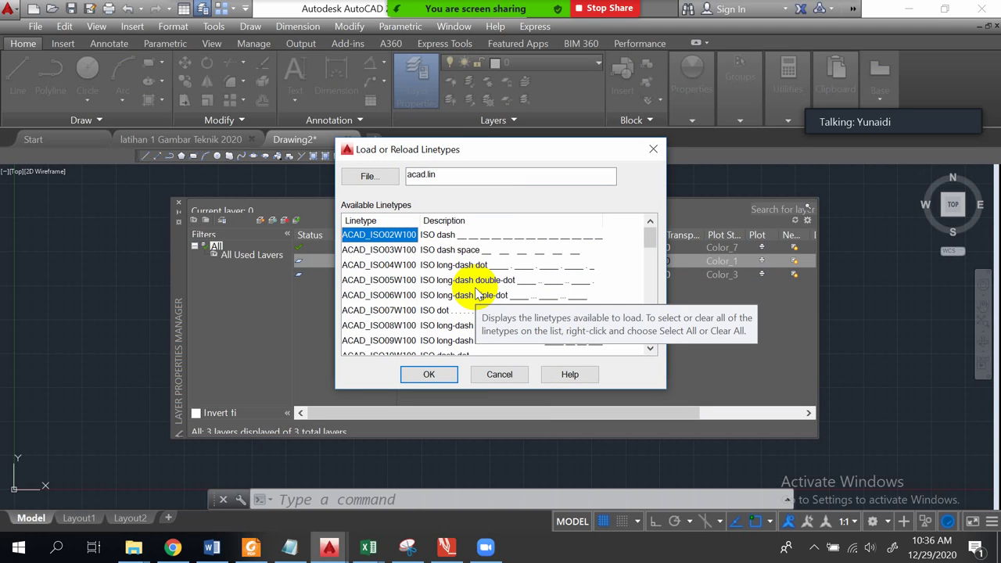
key(c)
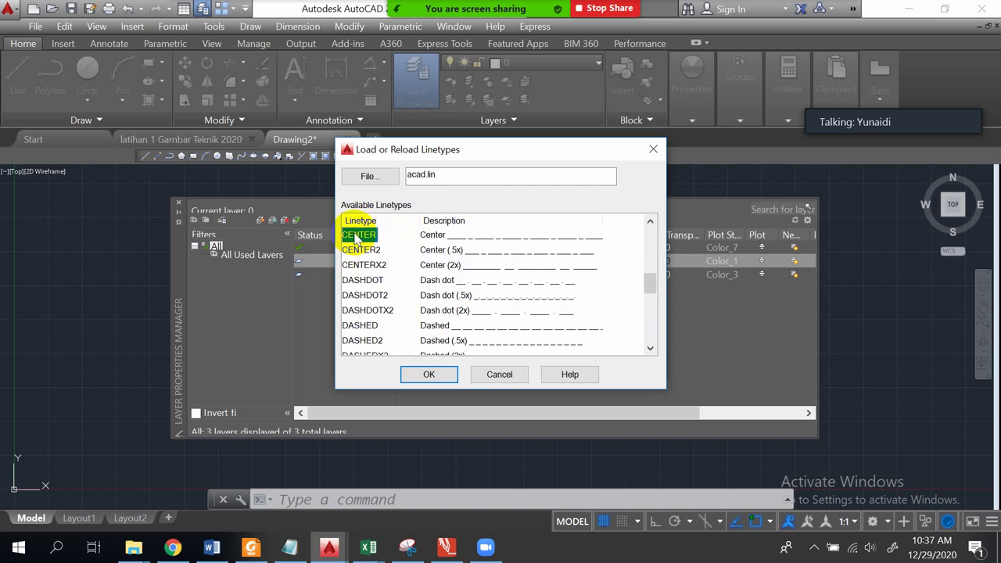
click(429, 375)
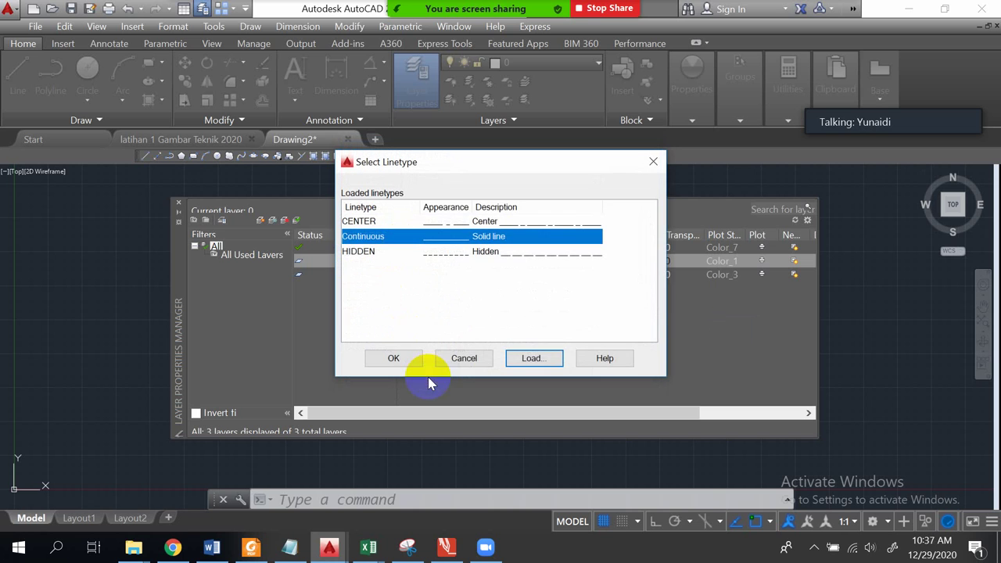
click(372, 223)
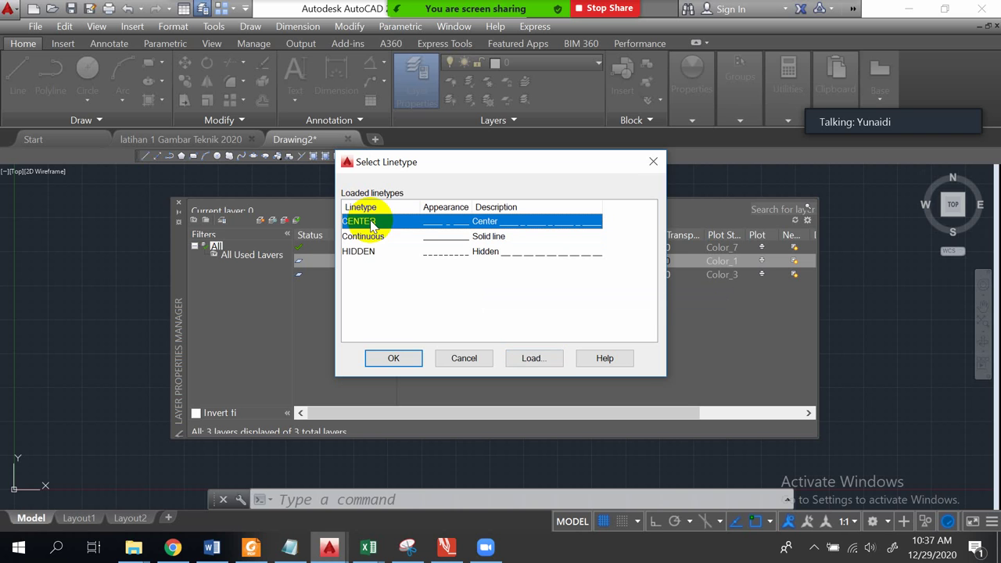
click(393, 358)
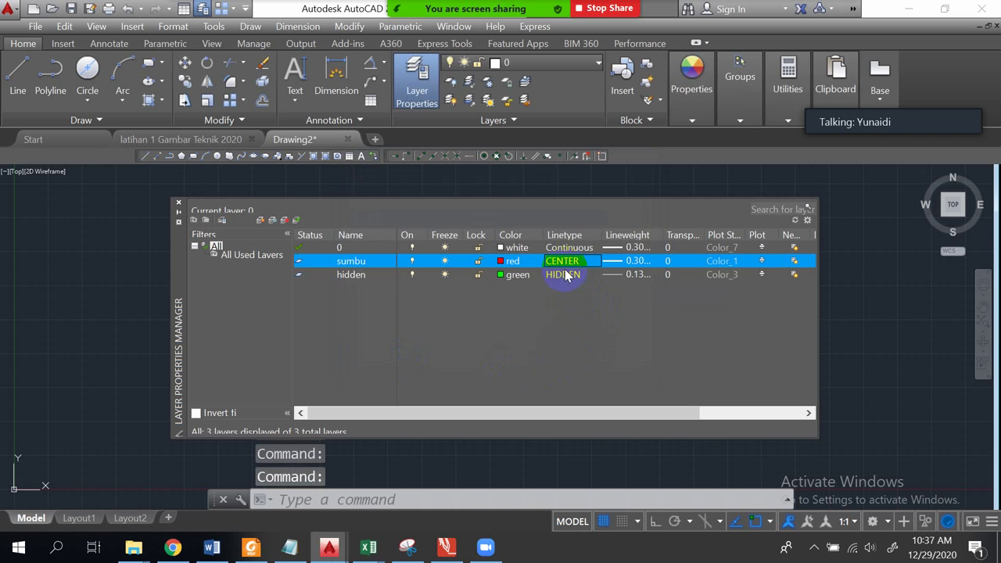
Set the sumbu layer's lineweight to 0.13 mm.
click(625, 263)
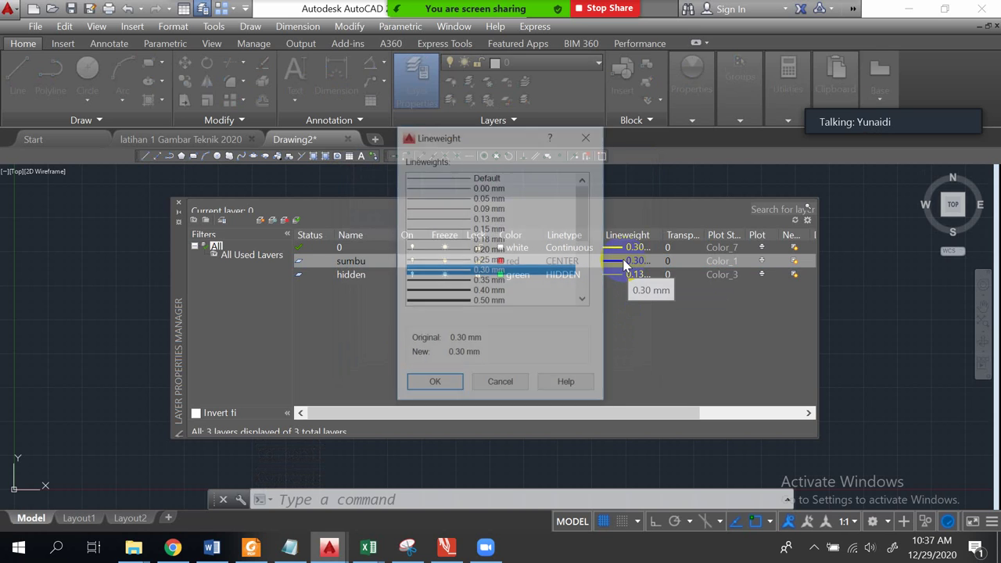
click(485, 220)
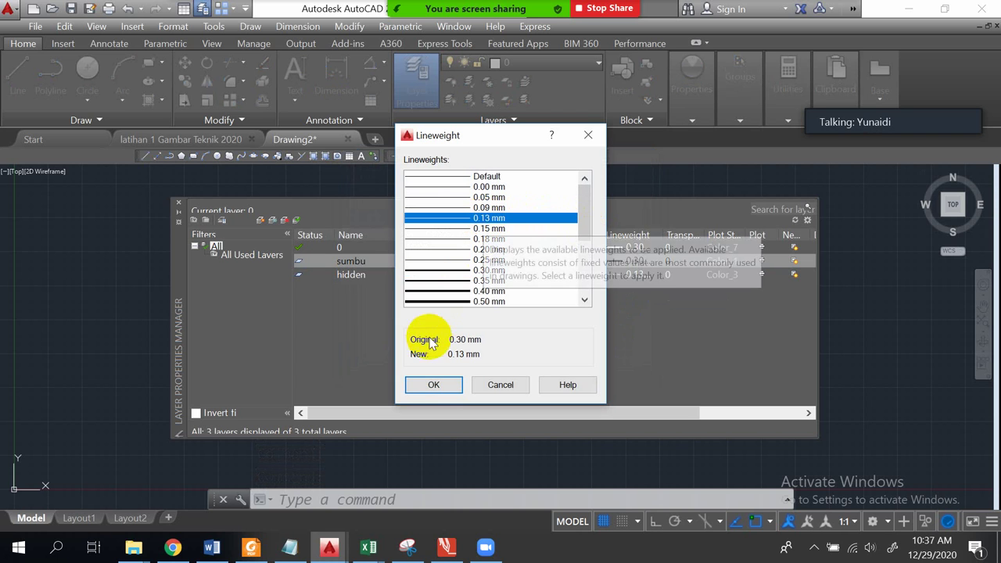
click(434, 386)
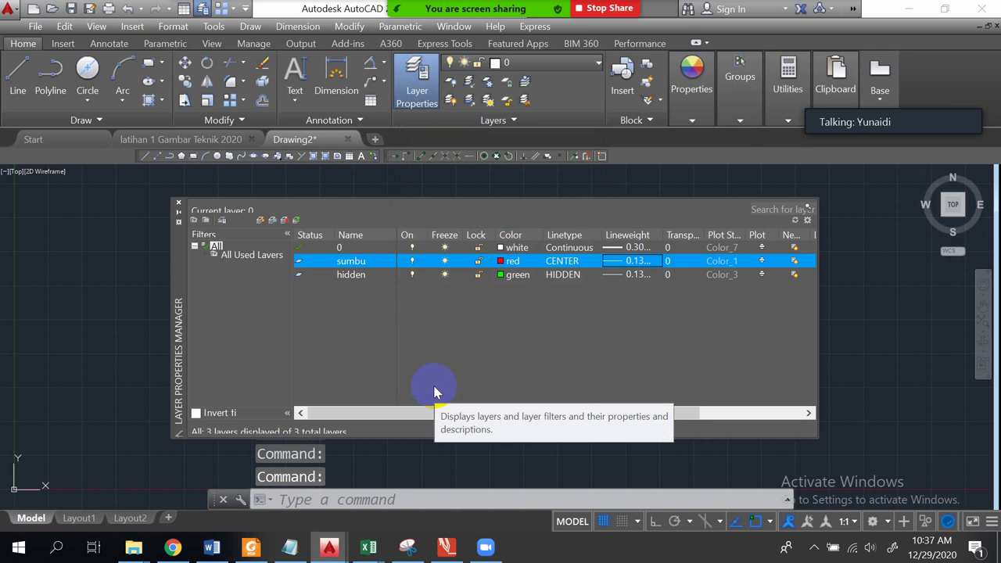
Create another layer named "dimensi" based on the sumbu layer.
click(350, 260)
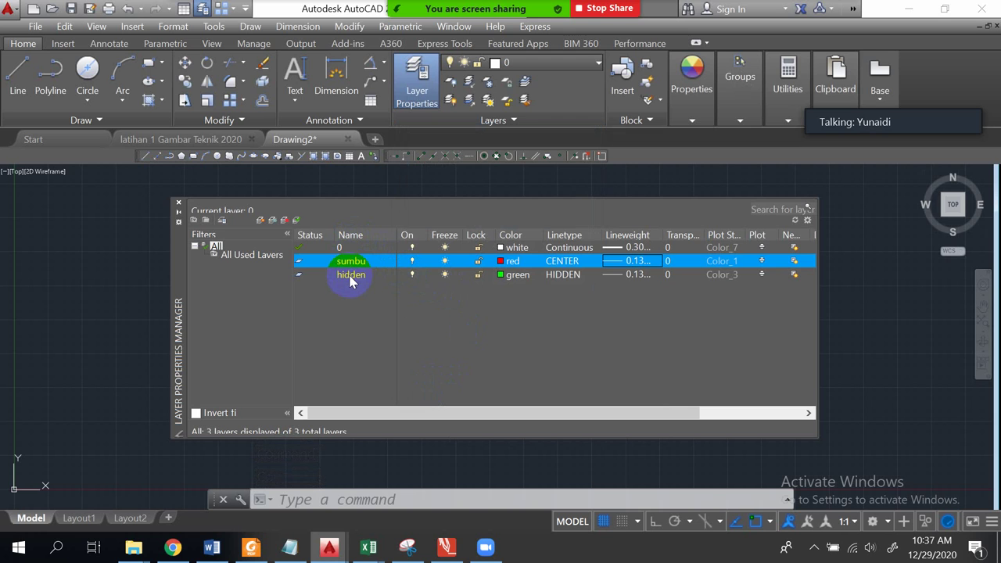
click(260, 222)
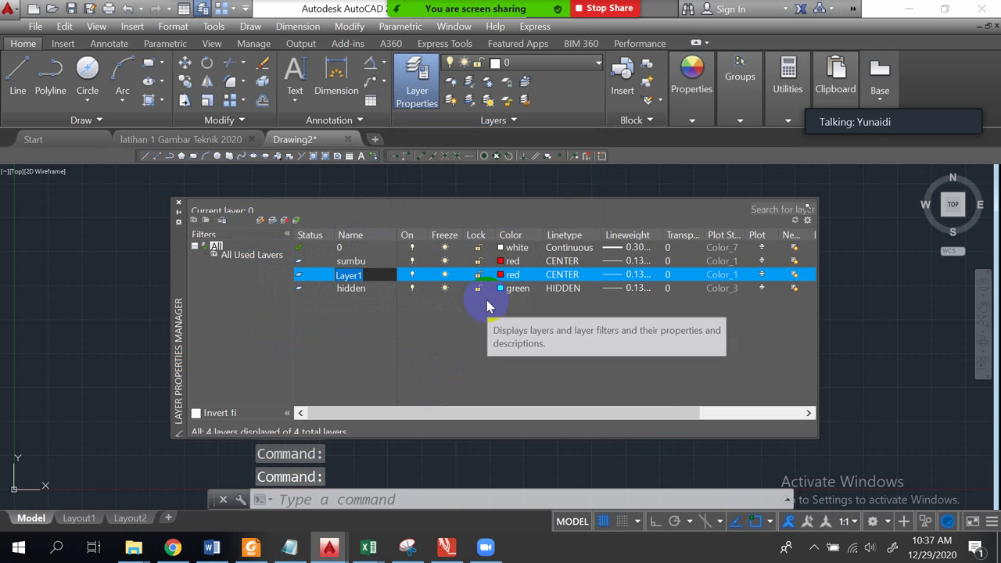
text(dime)
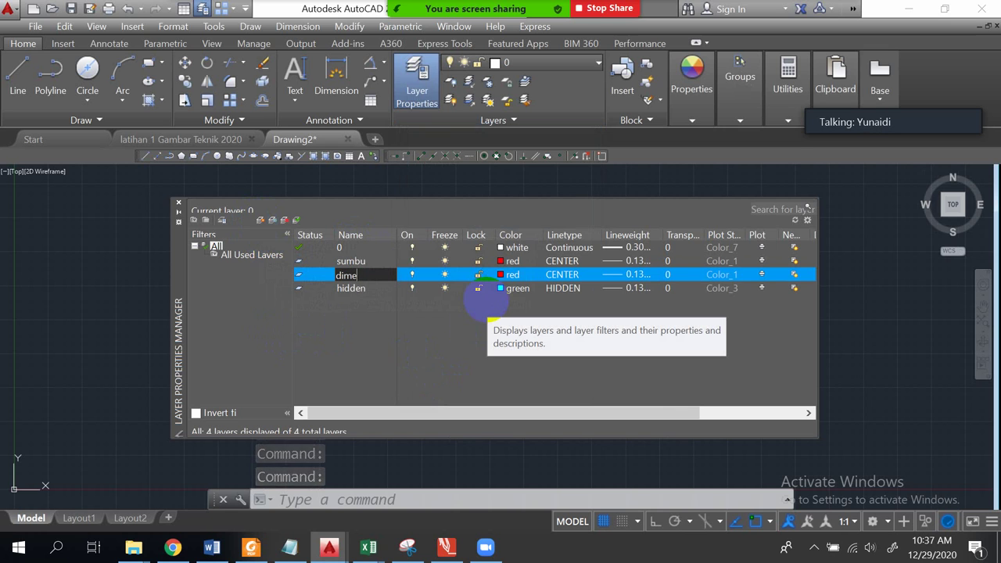
text(nsi)
Set the dimensi layer's color to cyan (index color 4).
click(508, 275)
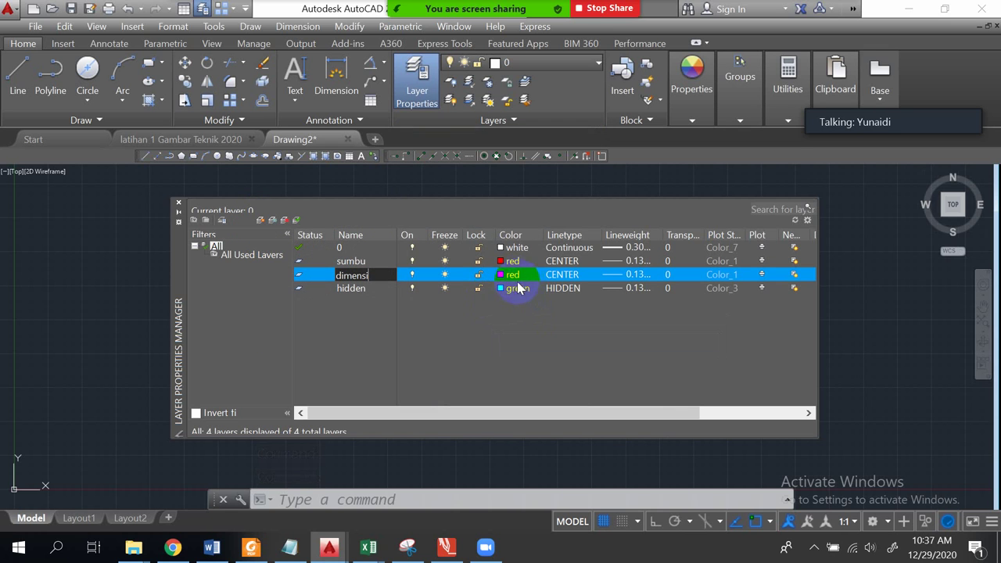
click(503, 274)
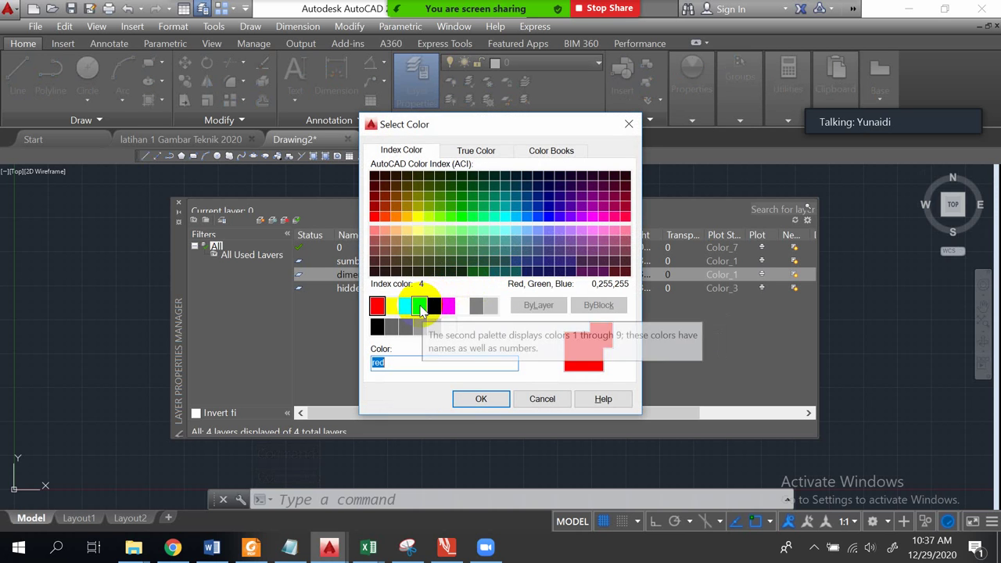
drag(453, 125, 668, 99)
click(634, 279)
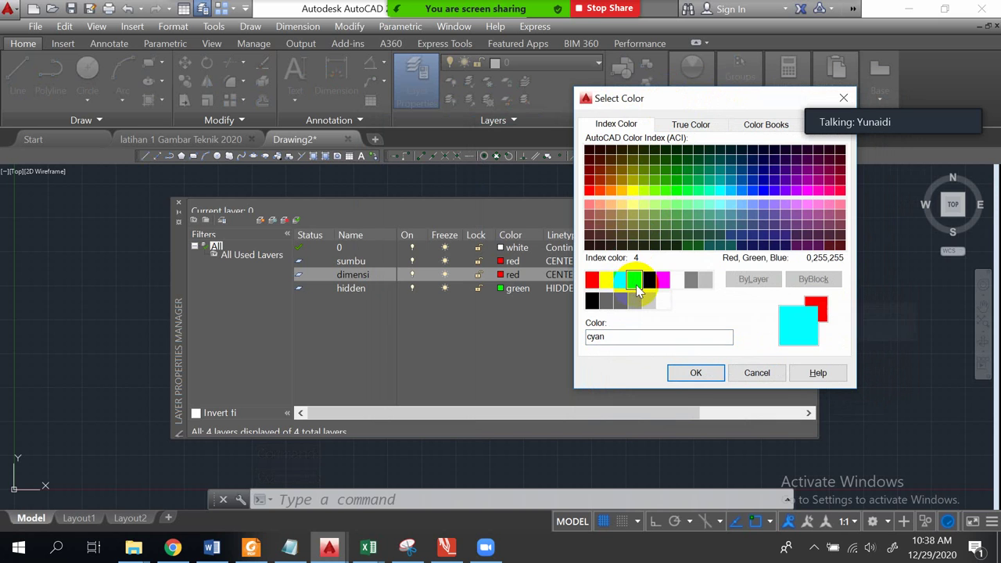
click(696, 373)
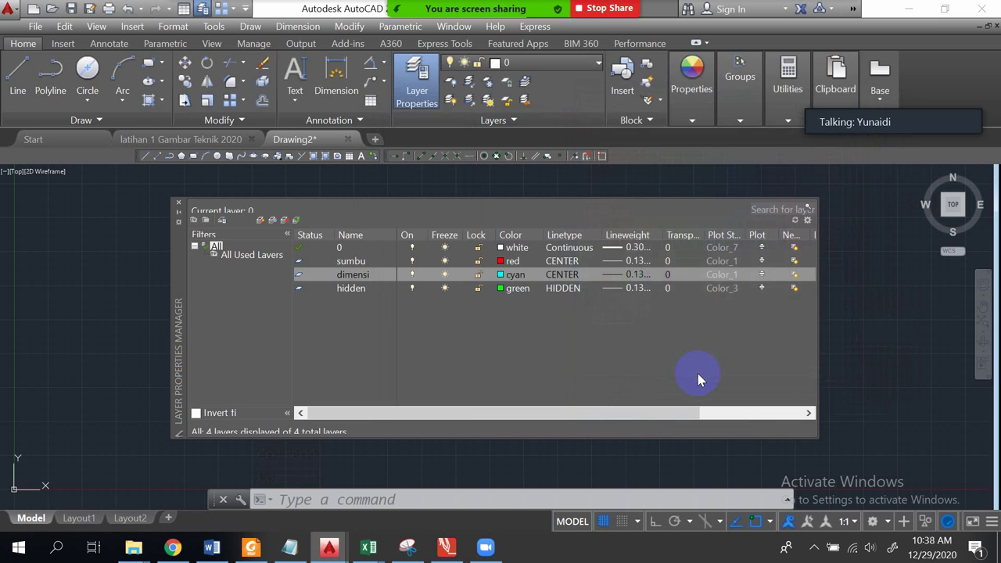
Change the dimensi layer's linetype to the loaded Continuous solid line.
click(567, 274)
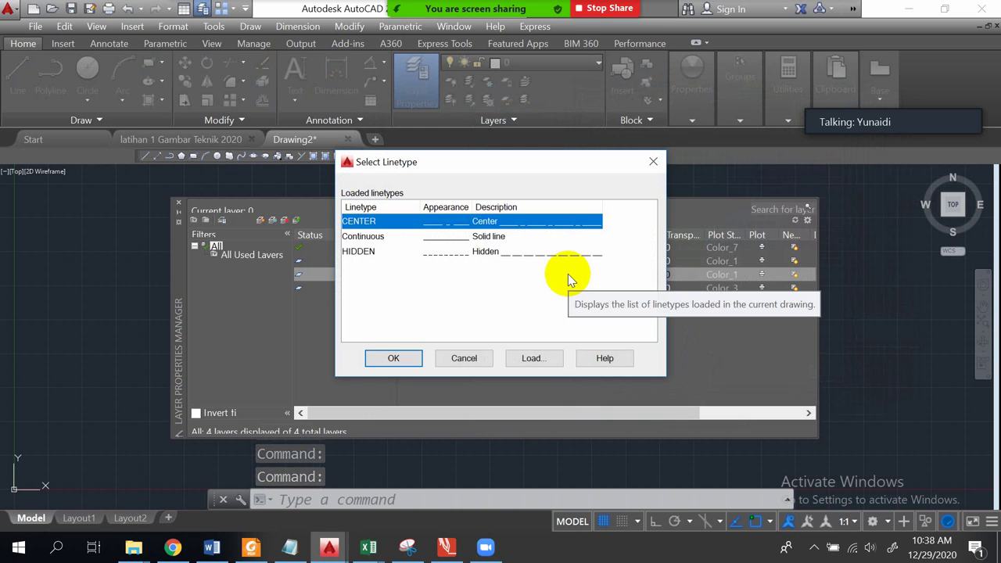
click(378, 238)
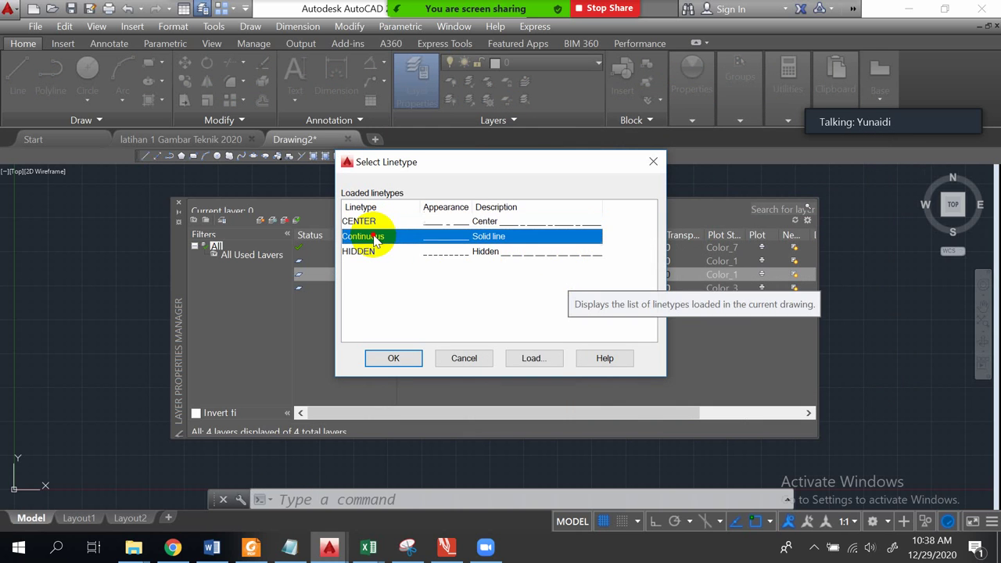
click(395, 358)
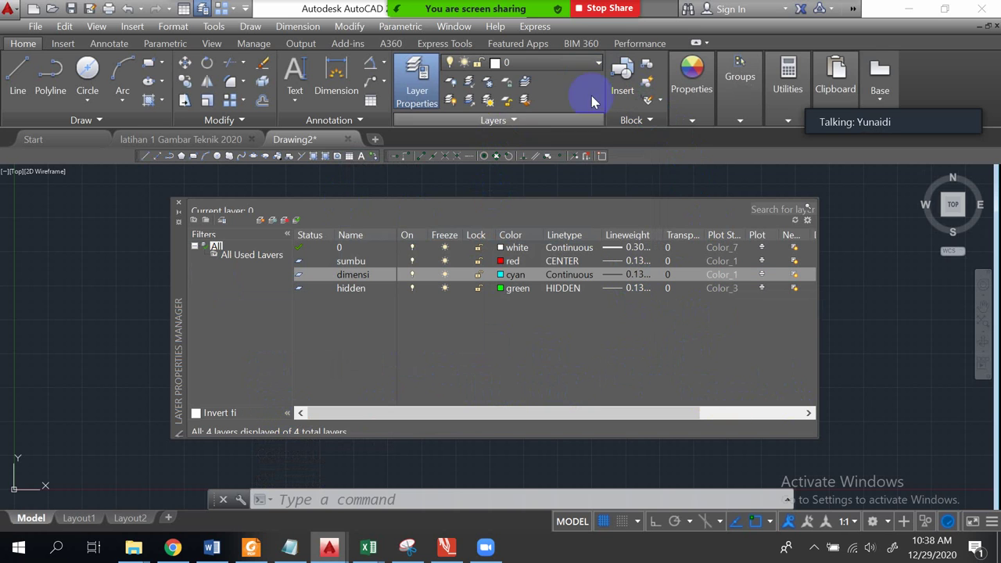
Close the layer manager and review the layers available for selection as the current layer, leaving layer 0 current.
click(598, 65)
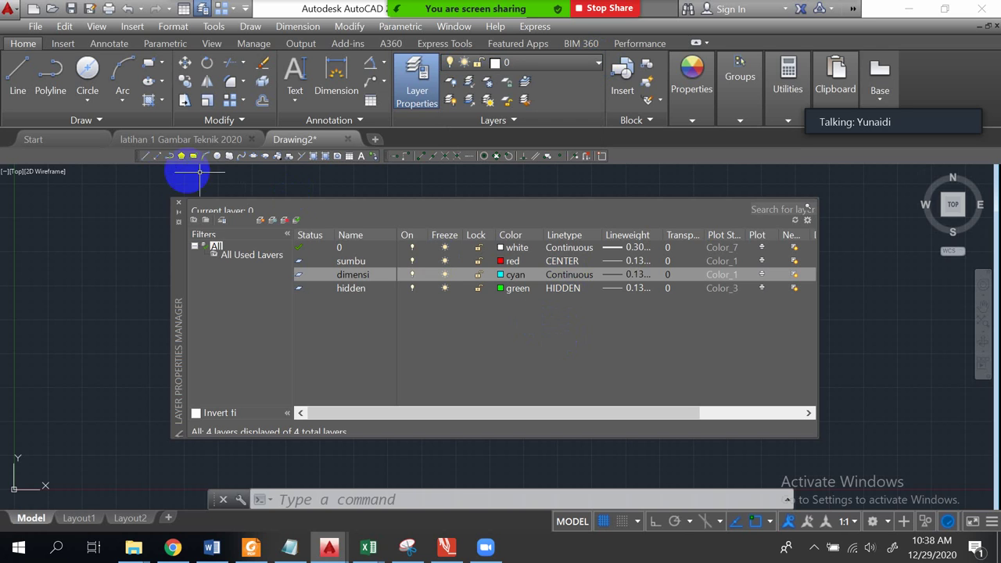
click(179, 208)
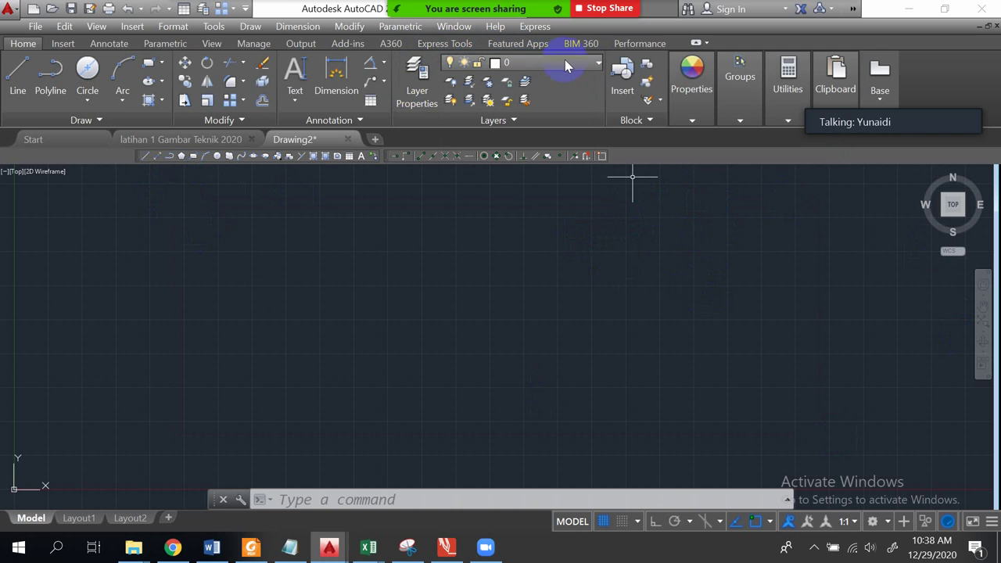
click(598, 66)
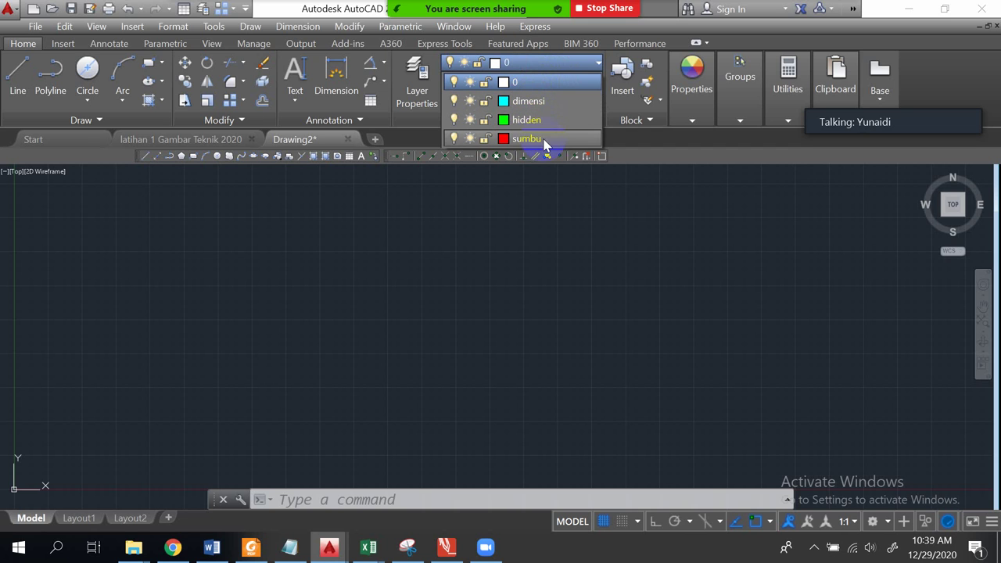
click(590, 270)
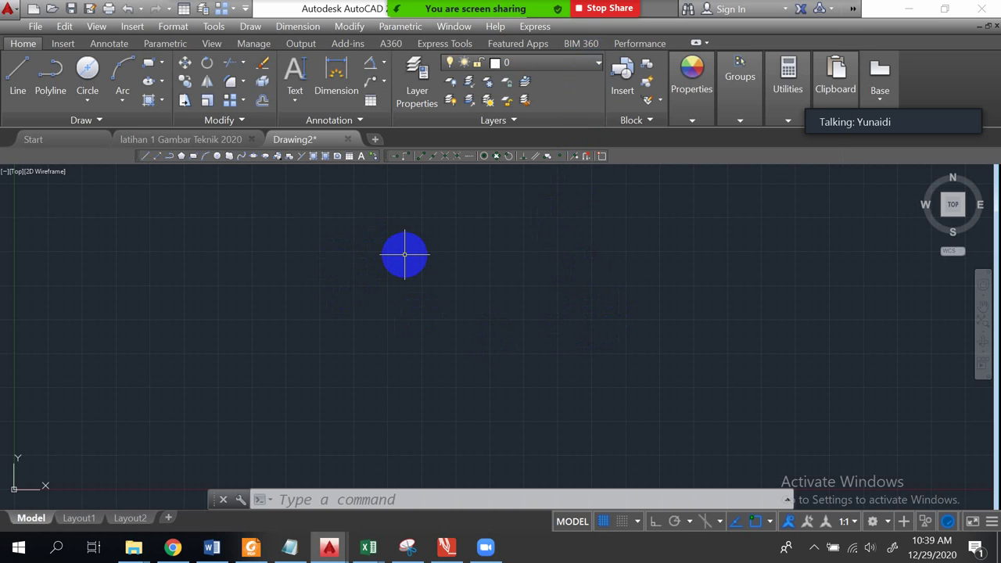
Draw a circle with a diameter of 10 on layer 0 by center and diameter in the empty drawing area.
click(20, 74)
key(Escape)
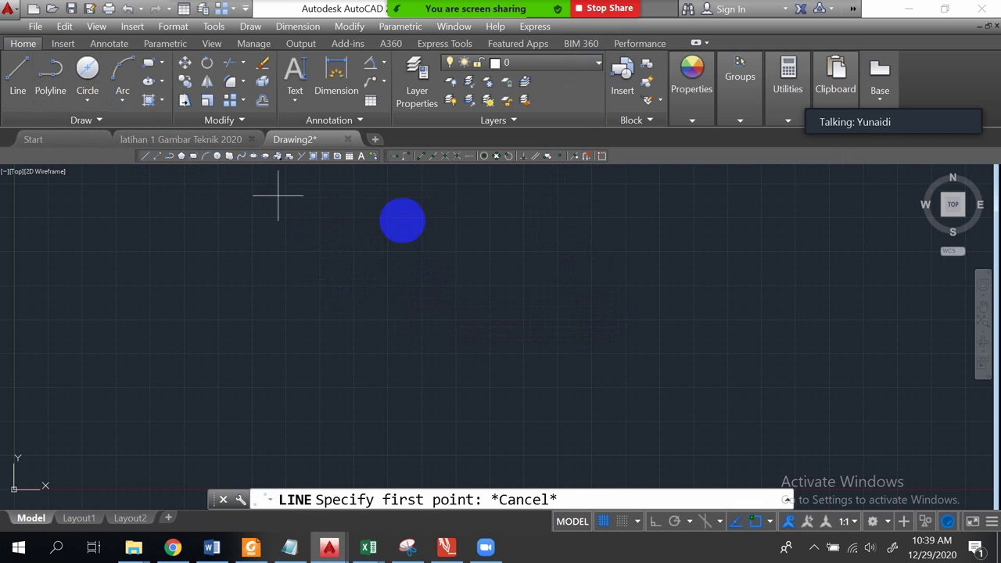
click(87, 74)
click(427, 309)
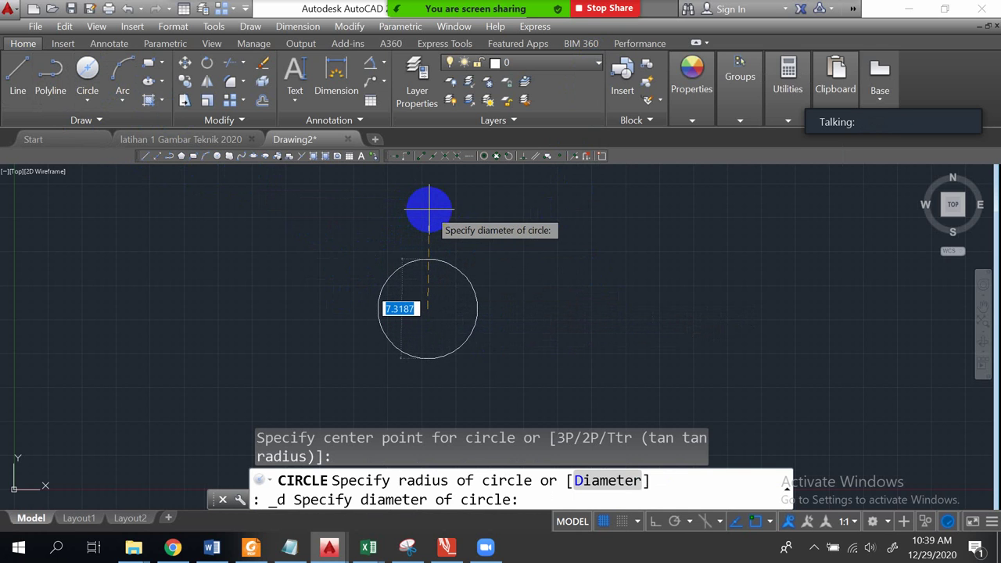
text(10)
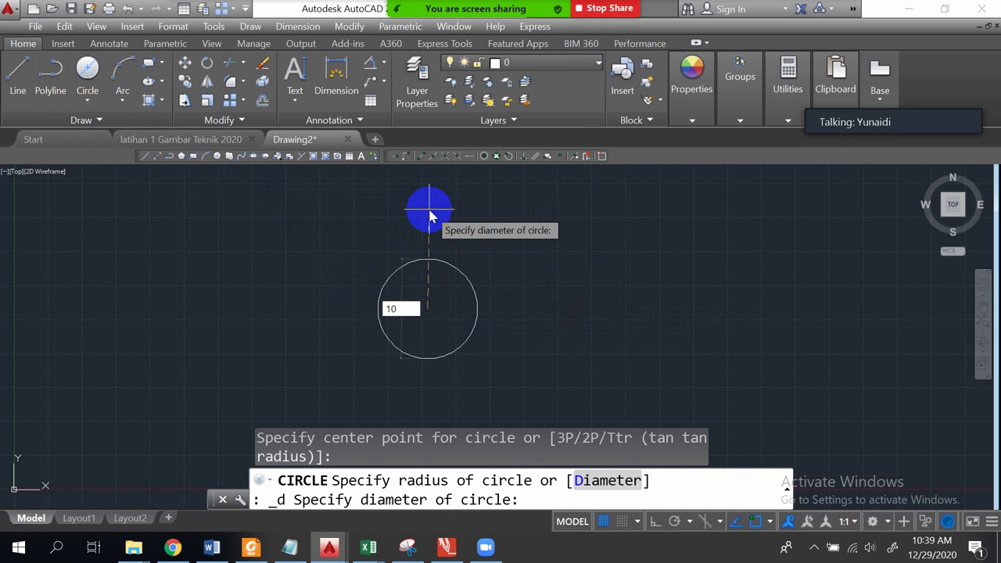
key(Return)
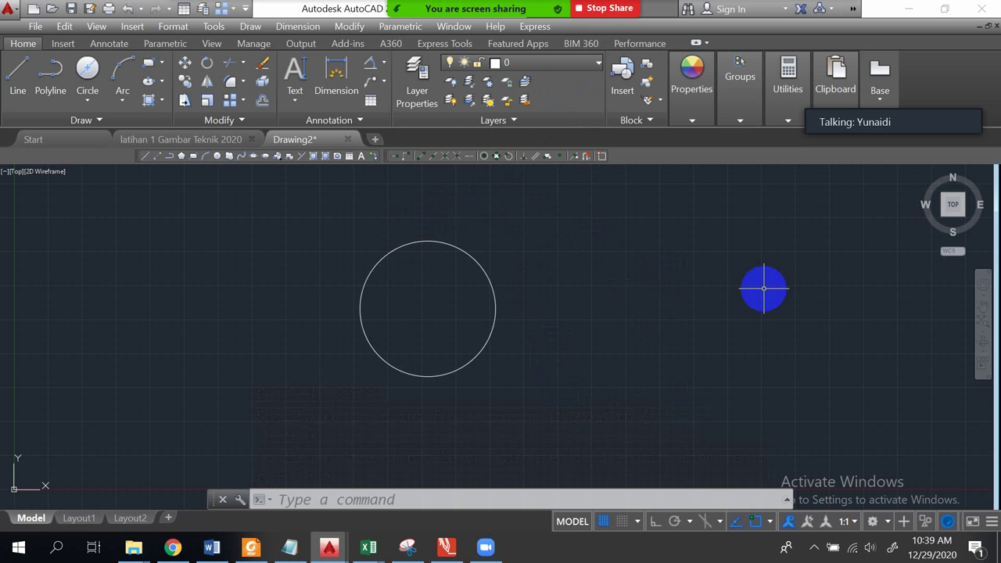
Turn on Display Lineweight in the lineweight settings so object thicknesses are drawn on screen.
text(L)
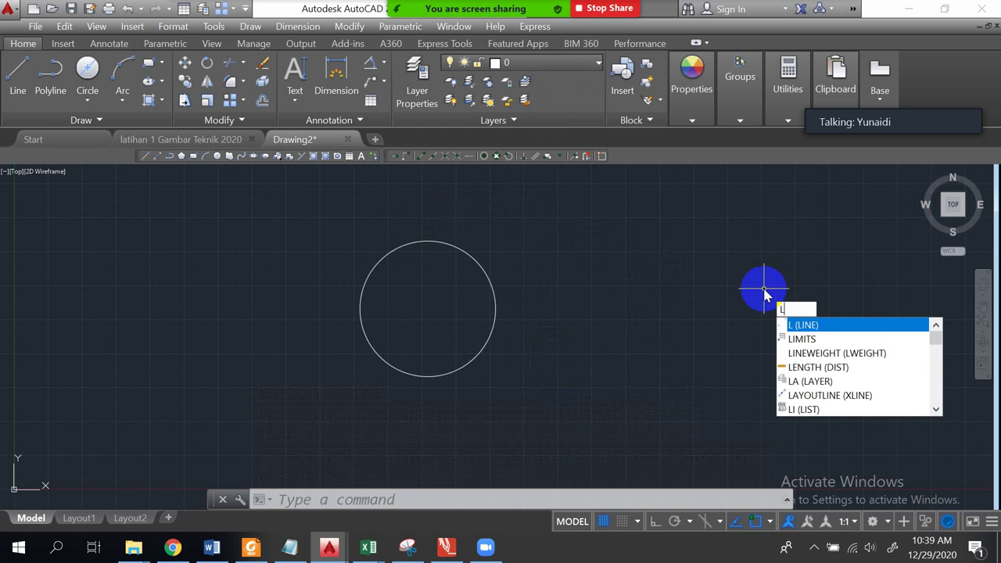
text(Ine)
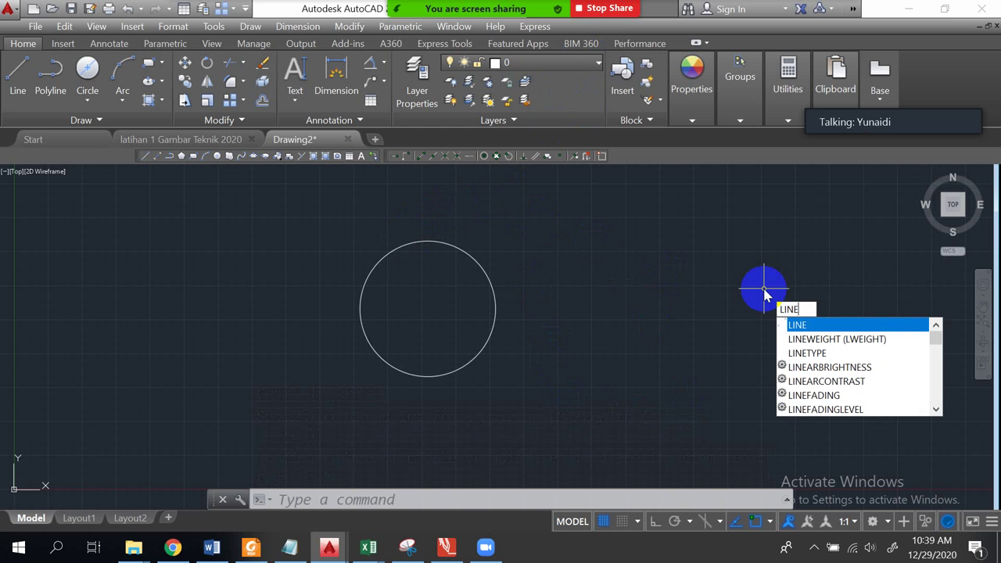
click(852, 341)
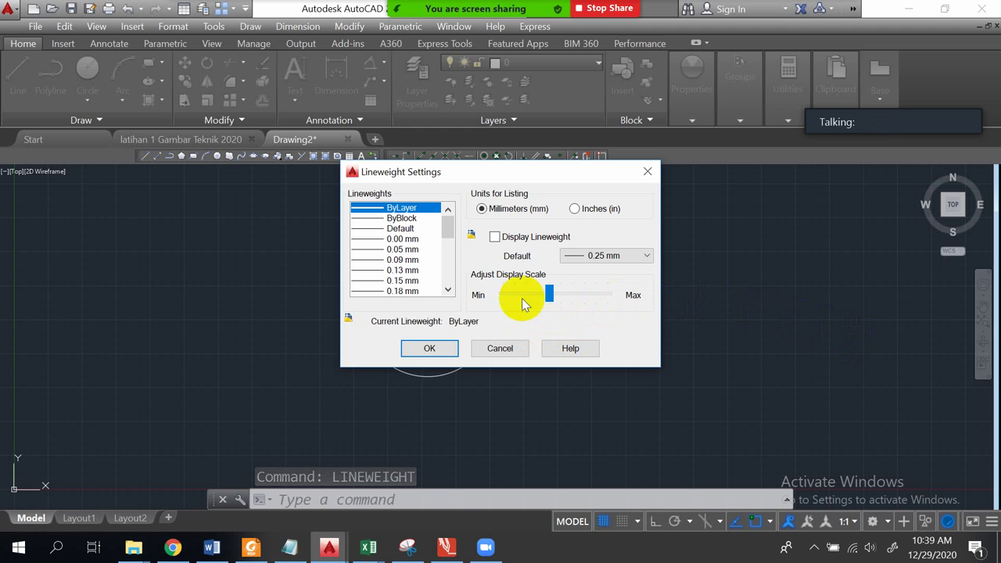
click(495, 236)
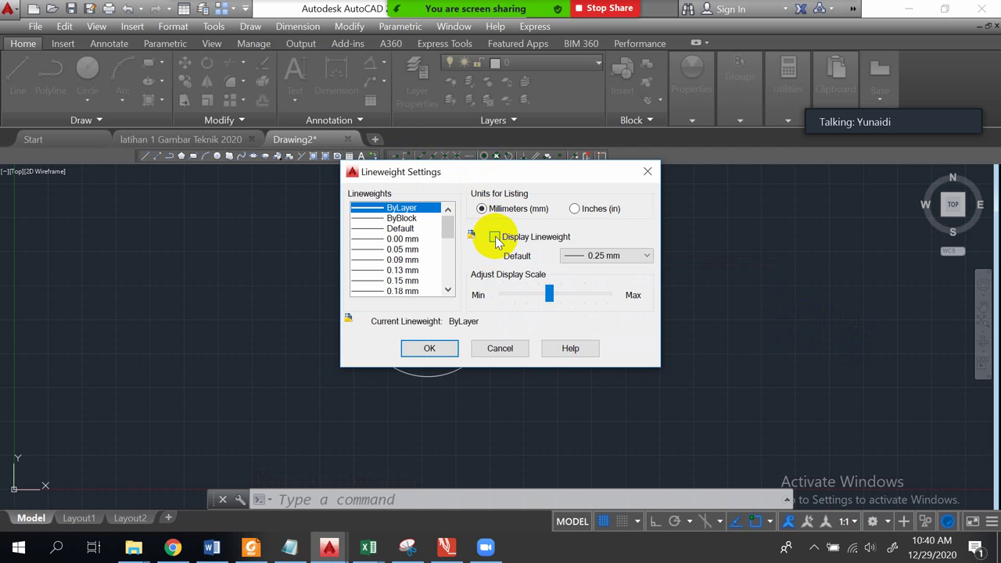
click(434, 349)
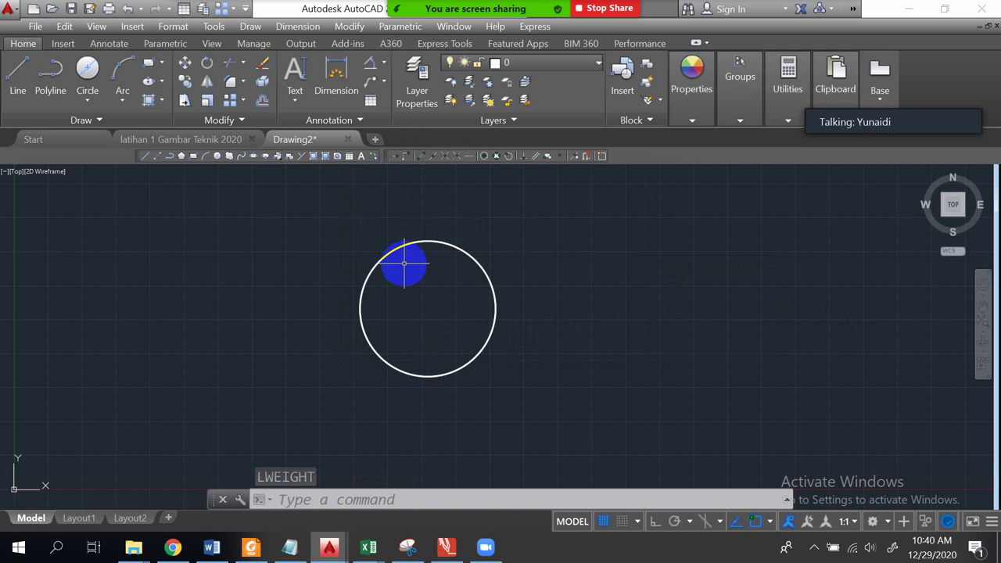
Erase the circle and draw a new one by center and radius with a radius of 5.
scroll(405, 263, up, 2)
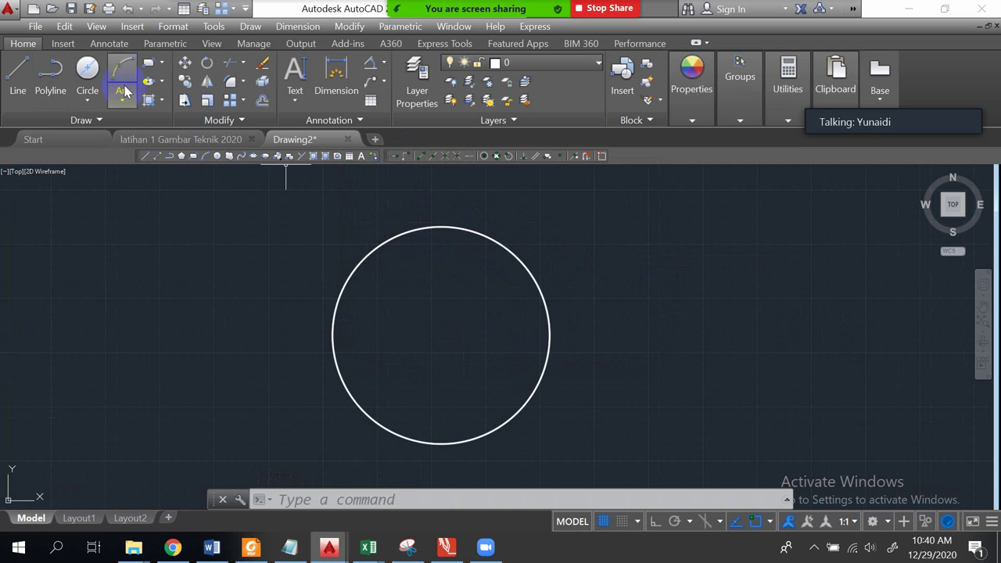
click(404, 232)
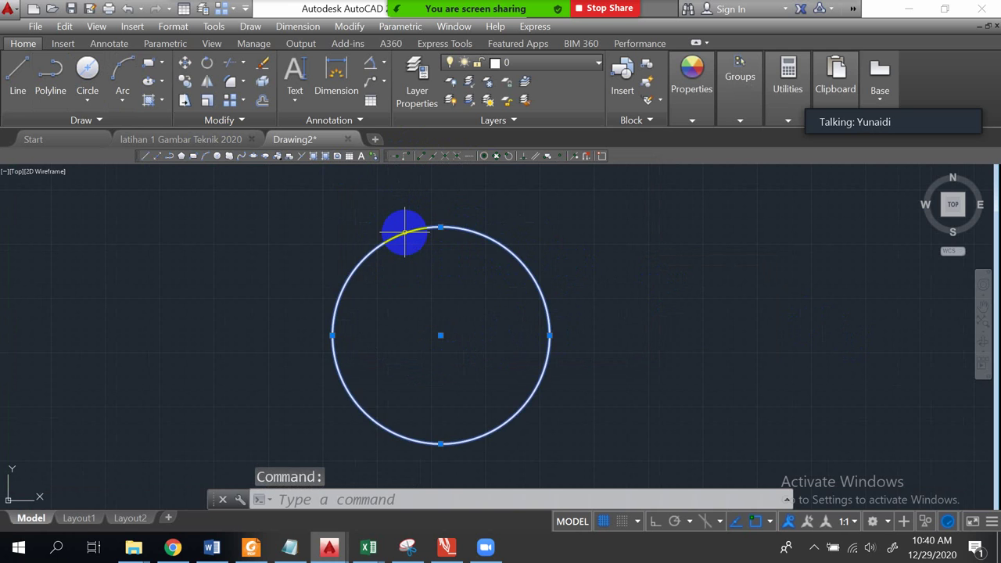
key(Delete)
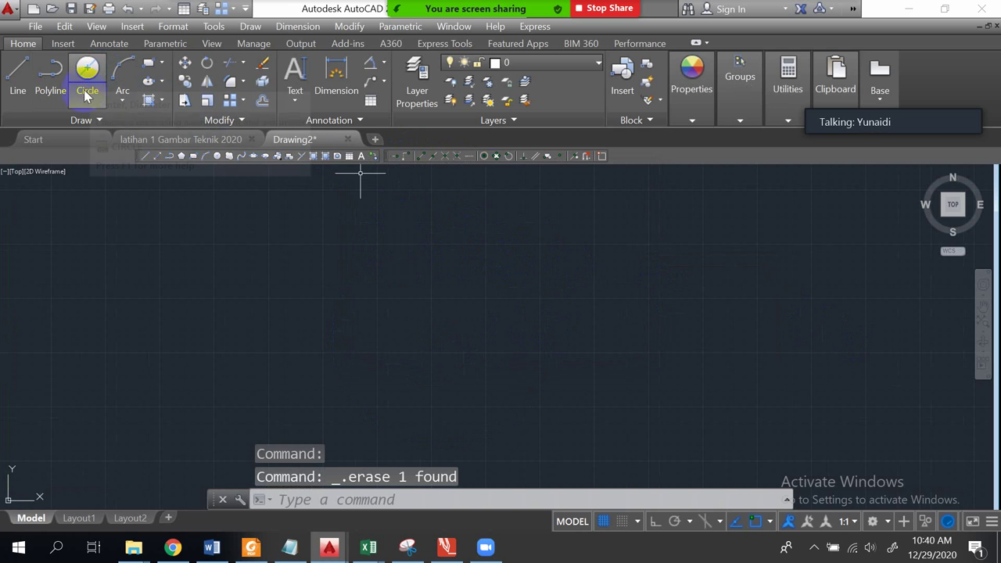
click(84, 98)
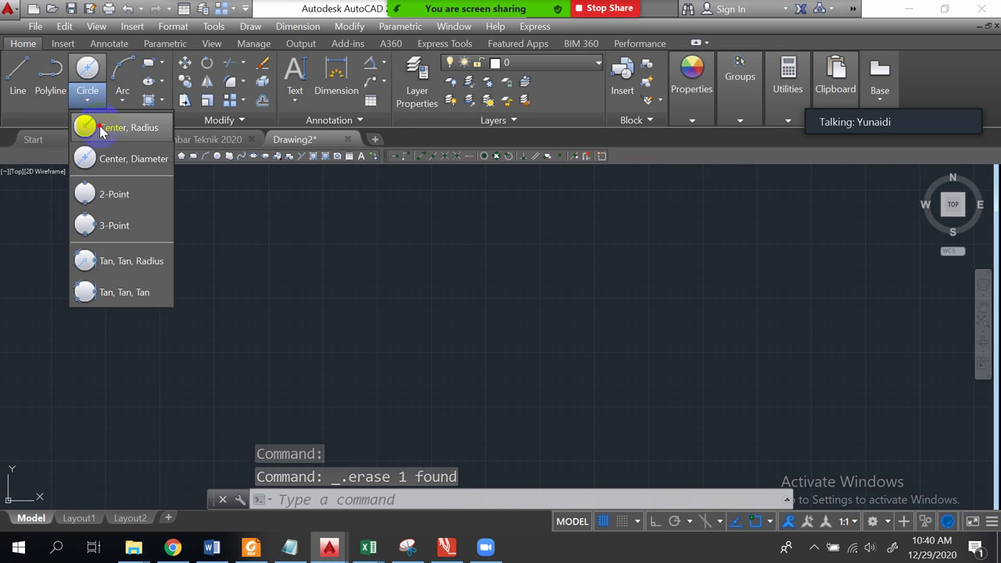
click(99, 128)
click(450, 332)
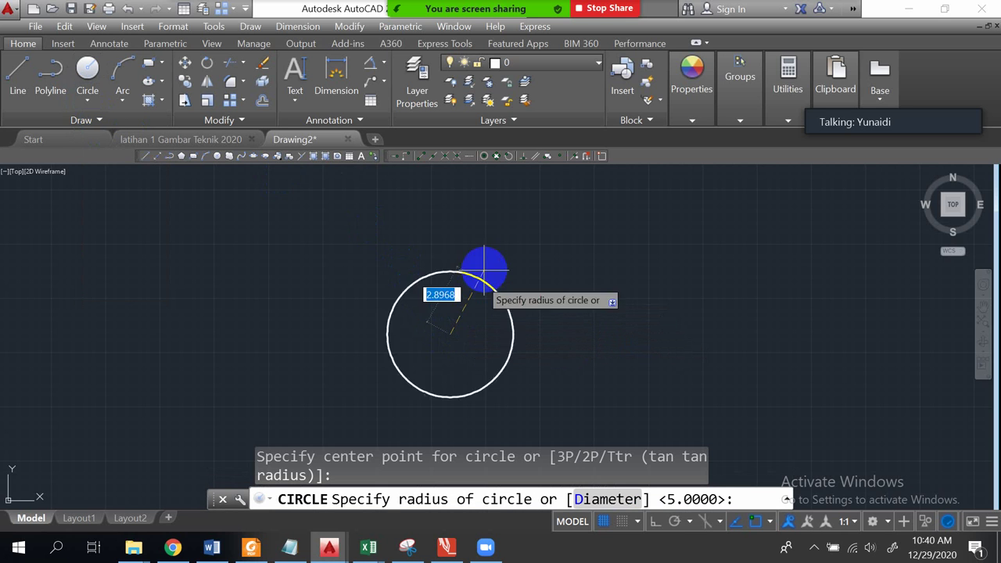
click(513, 231)
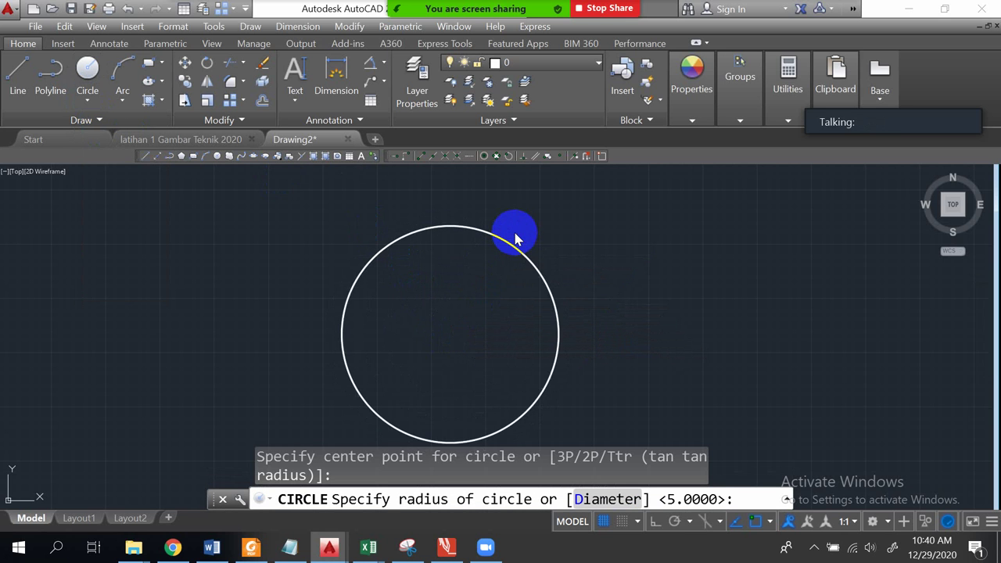
key(Return)
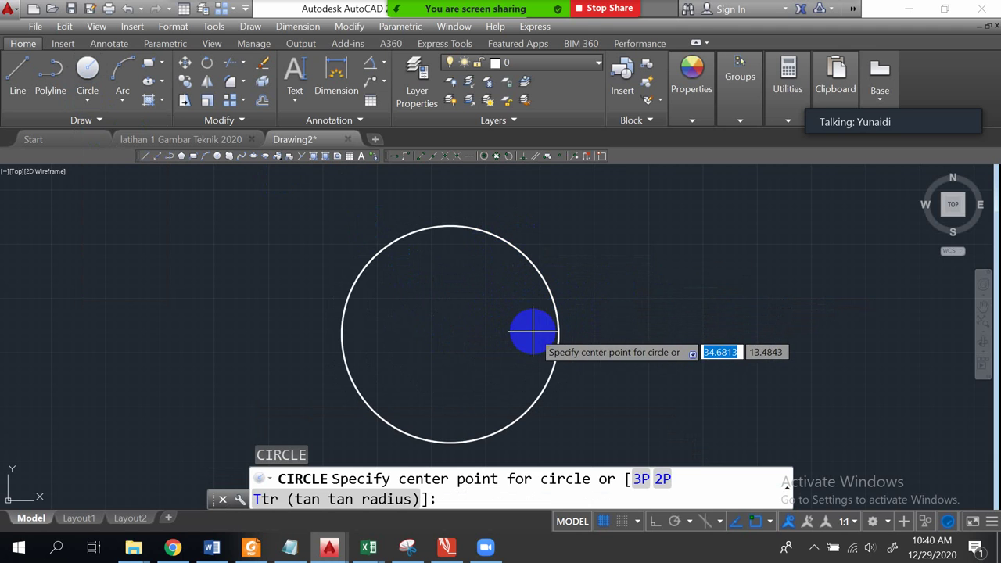
key(Escape)
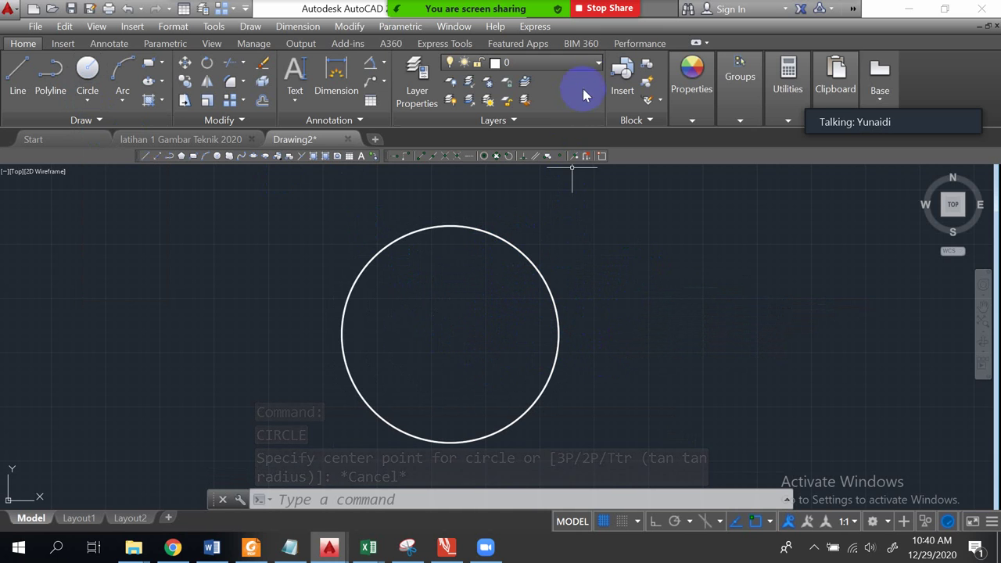
Make sumbu the current layer and draw a horizontal center line about 16 long through the circle's center with Ortho on.
click(598, 64)
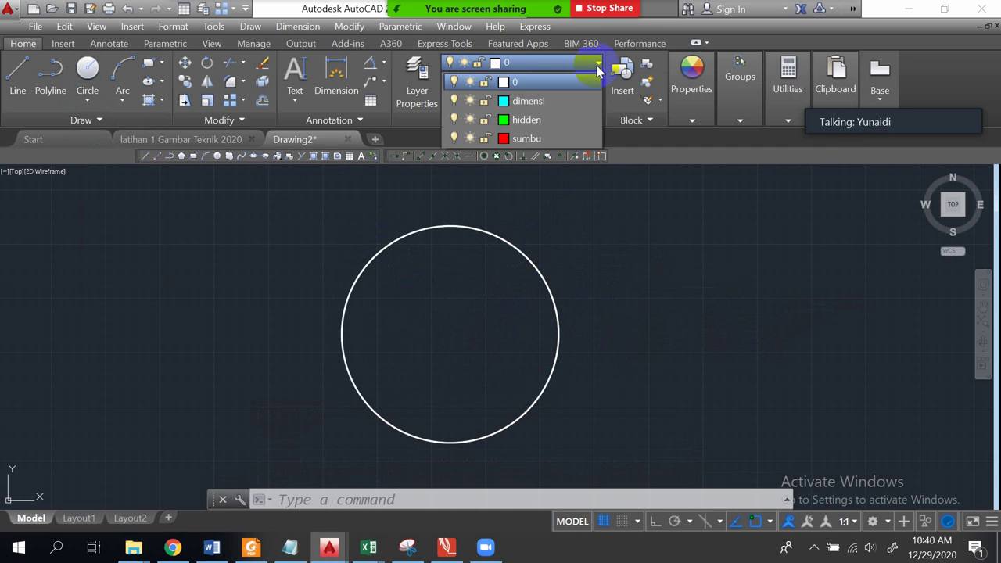
click(528, 138)
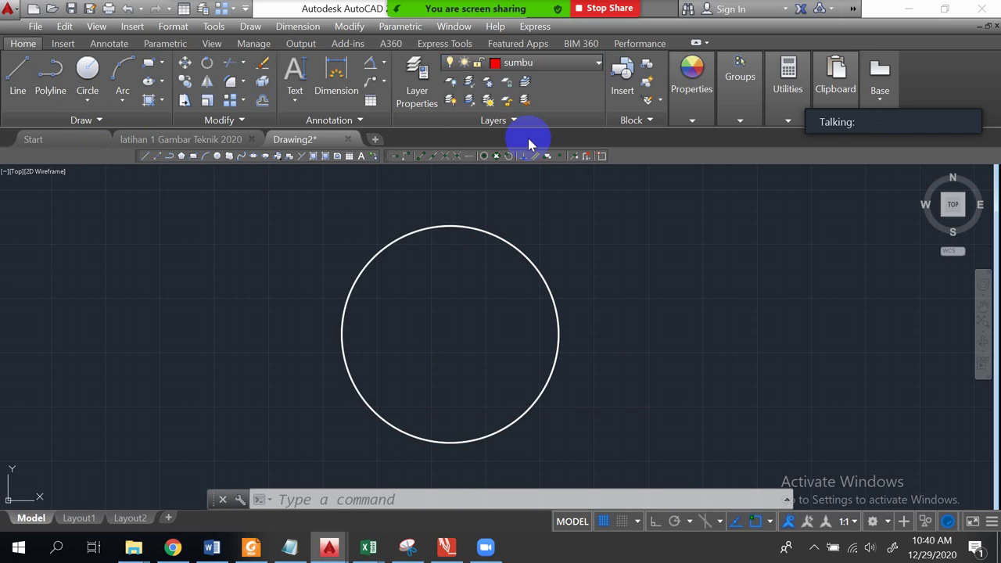
click(18, 75)
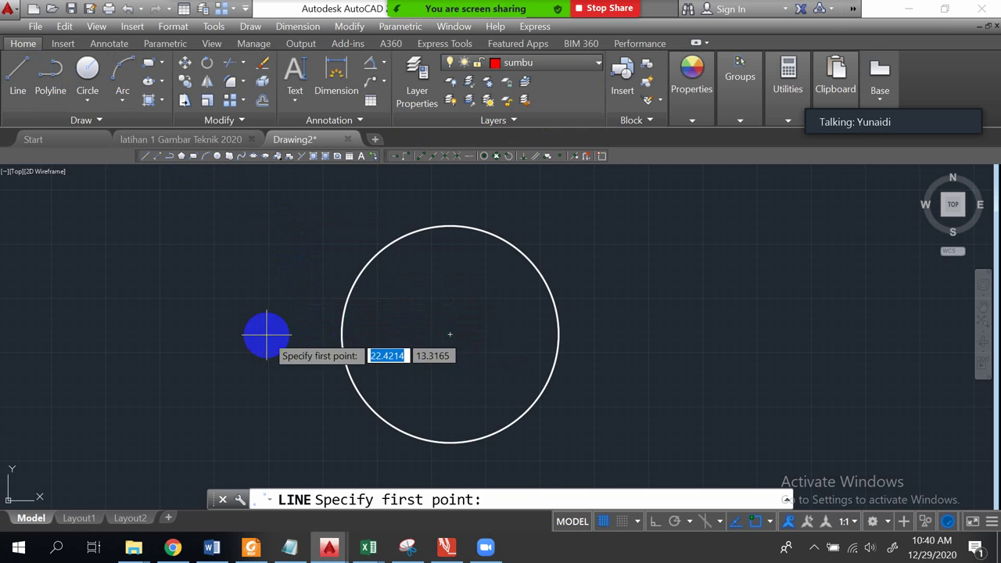
mouse_move(445, 336)
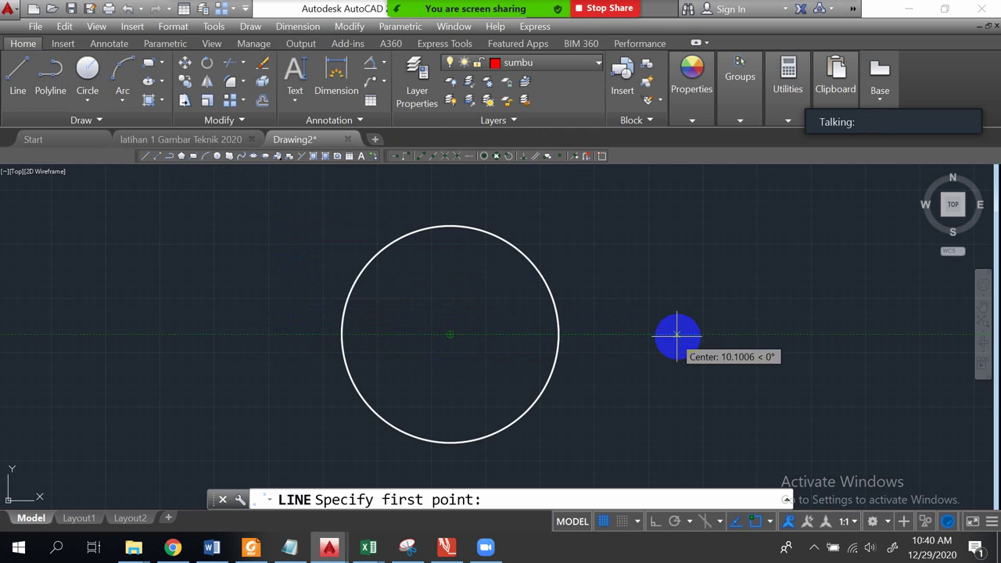
click(626, 335)
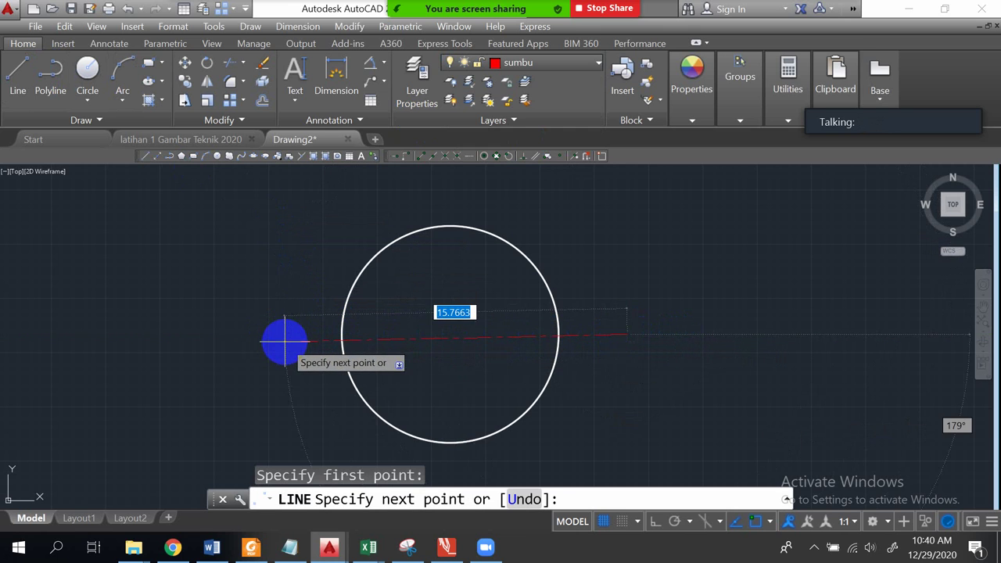
key(F8)
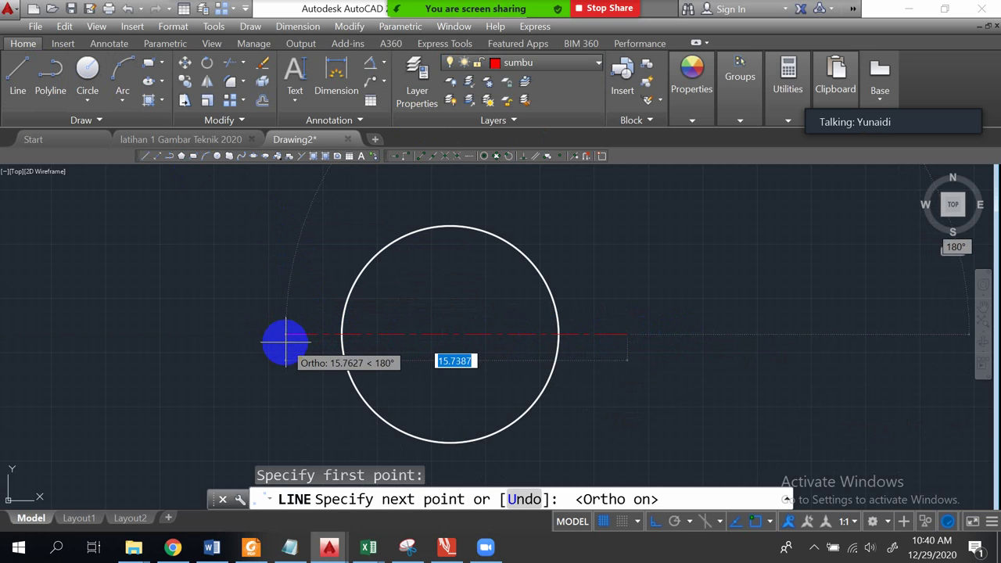
click(287, 341)
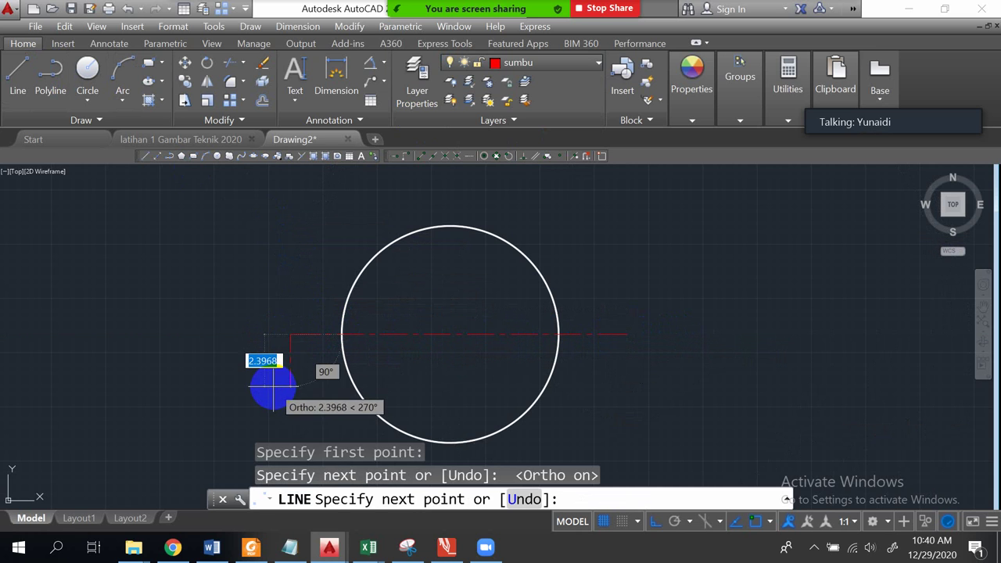
key(Escape)
Draw a vertical line about 6.5 long from the circle's center down past its lower edge.
click(18, 74)
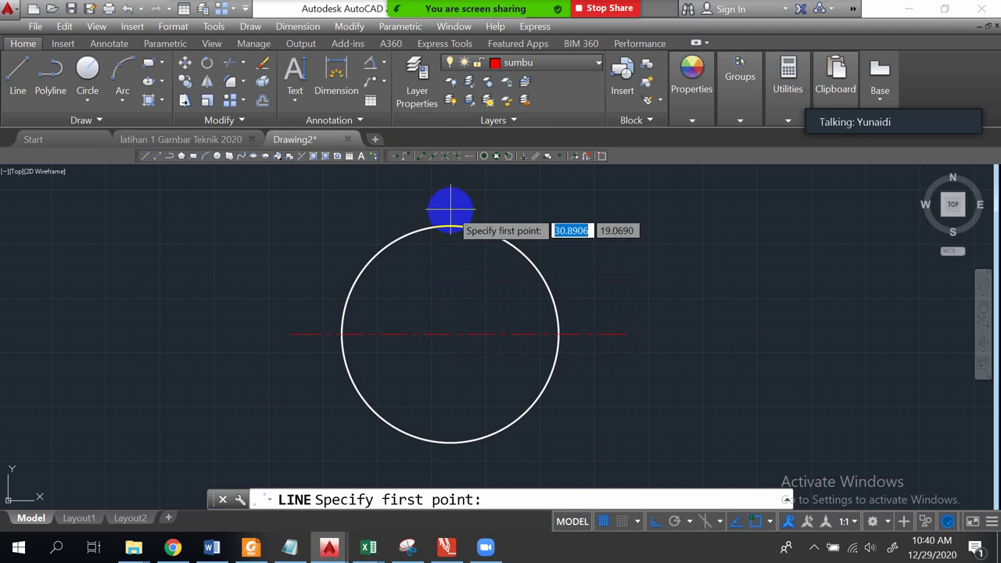
click(450, 333)
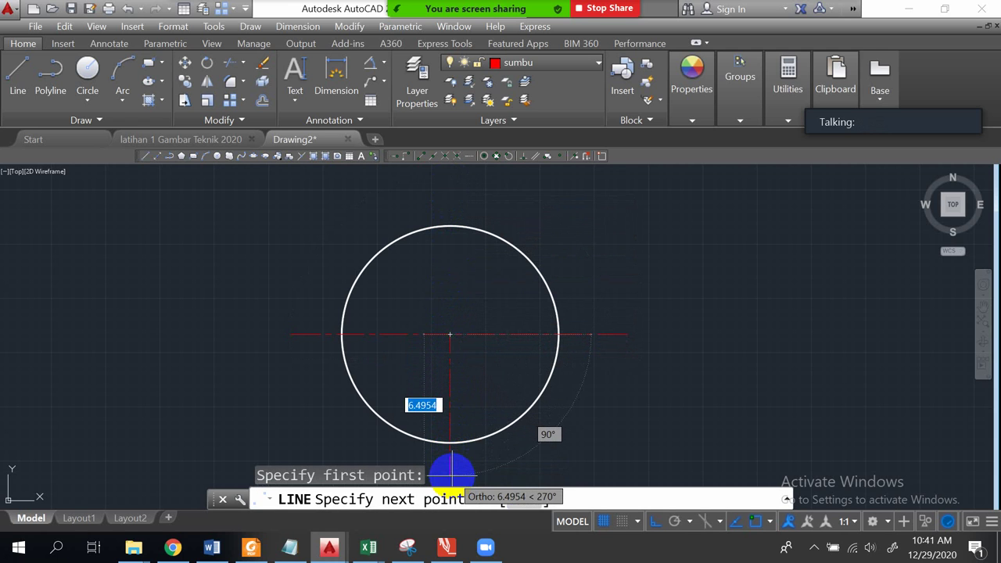
click(452, 472)
key(Escape)
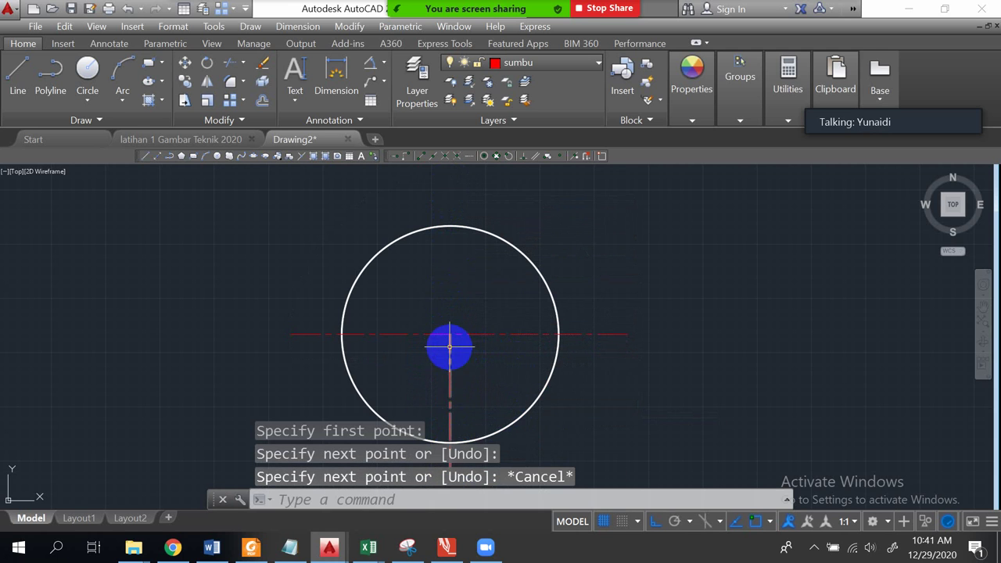
Stretch the vertical line's upper end from the circle's center to about 6.5 above it, beyond the circle's upper edge.
click(449, 345)
click(450, 334)
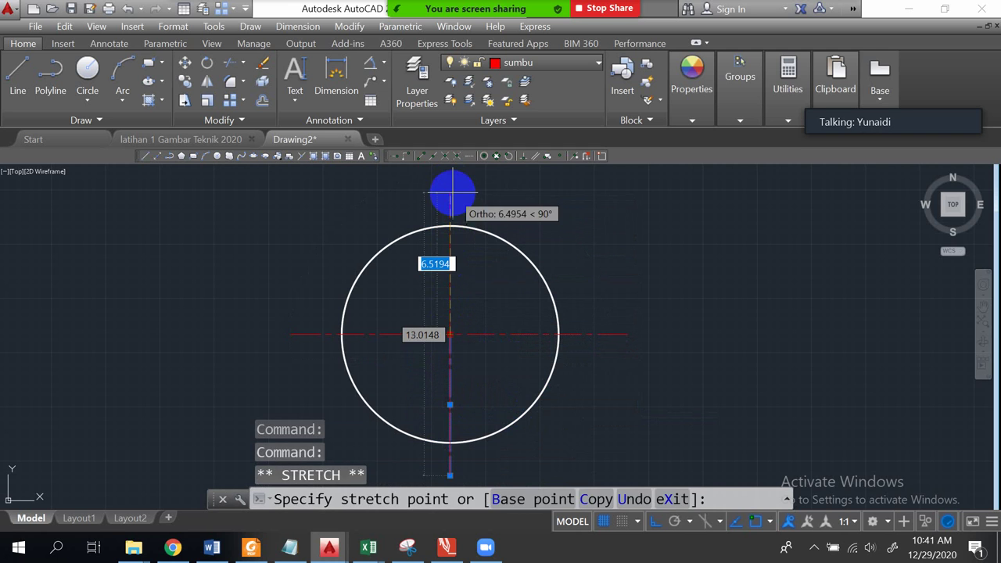
click(450, 191)
key(Escape)
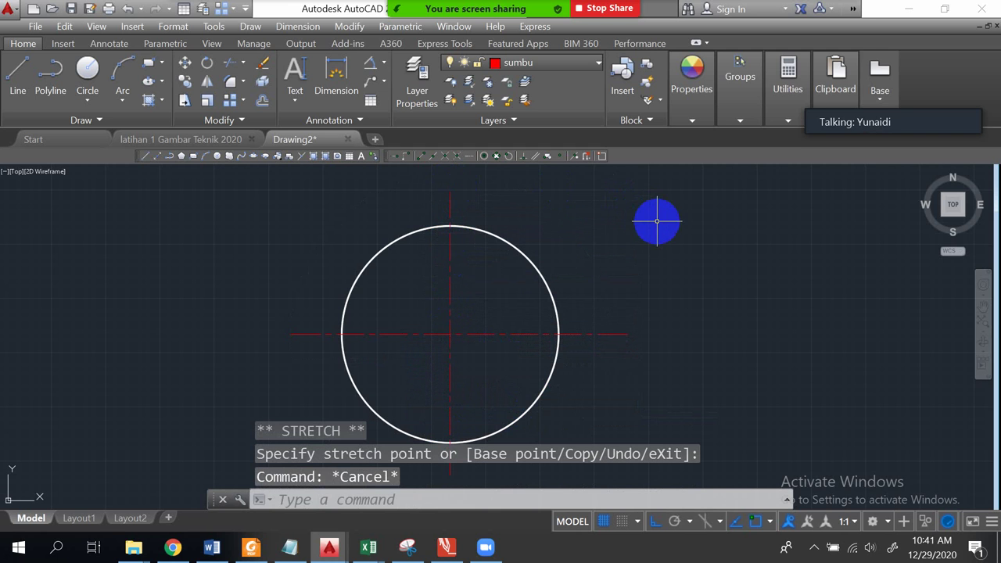
scroll(494, 333, up, 3)
scroll(494, 333, down, 3)
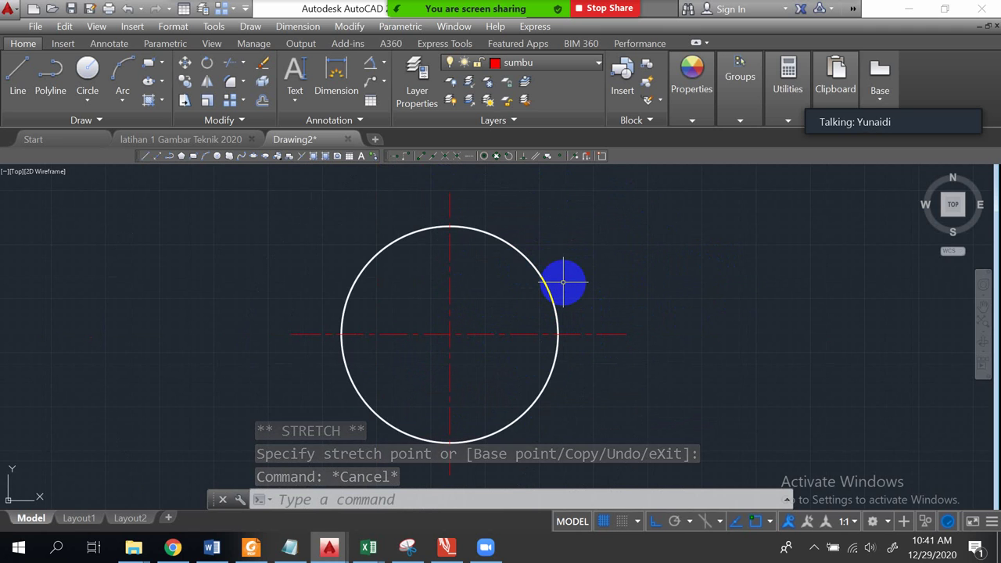
Make dimensi the current layer and add a radius dimension to the circle, with its text outside the upper-right edge.
click(596, 64)
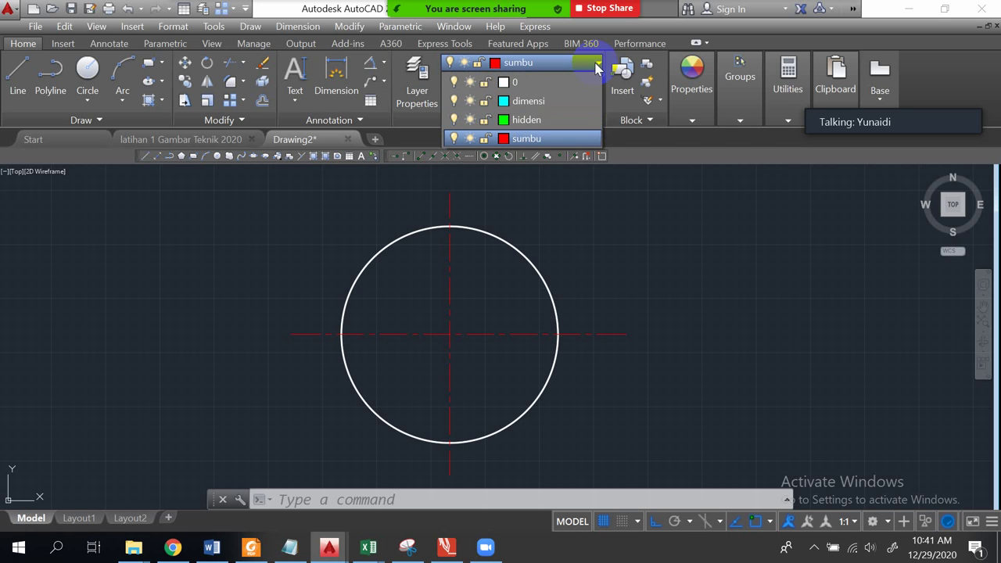
click(526, 102)
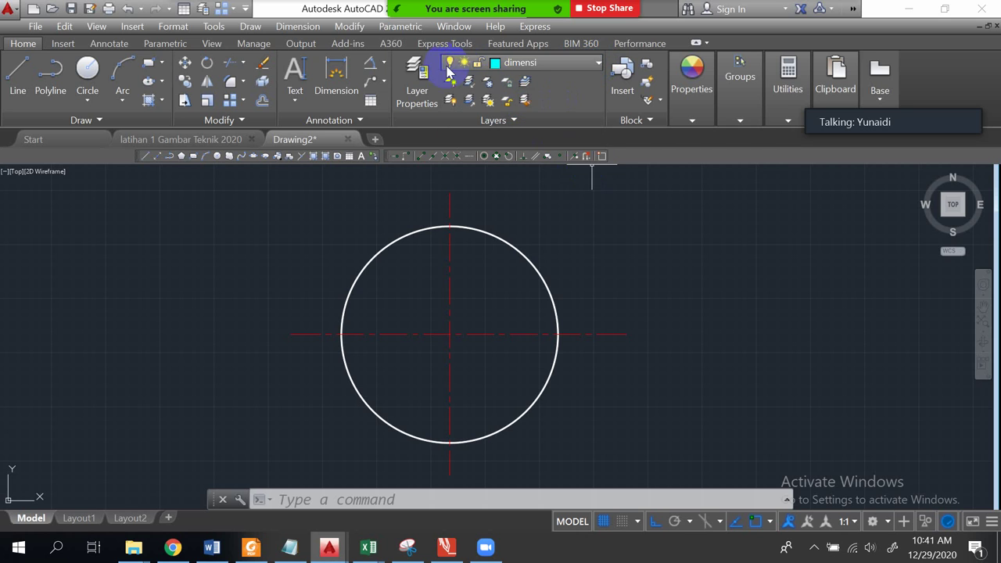
click(384, 62)
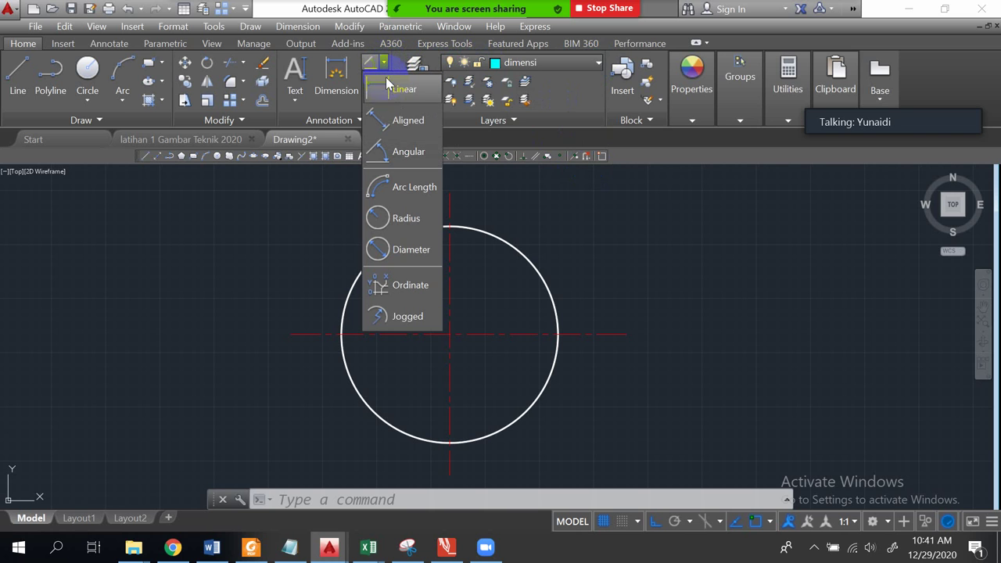
click(395, 89)
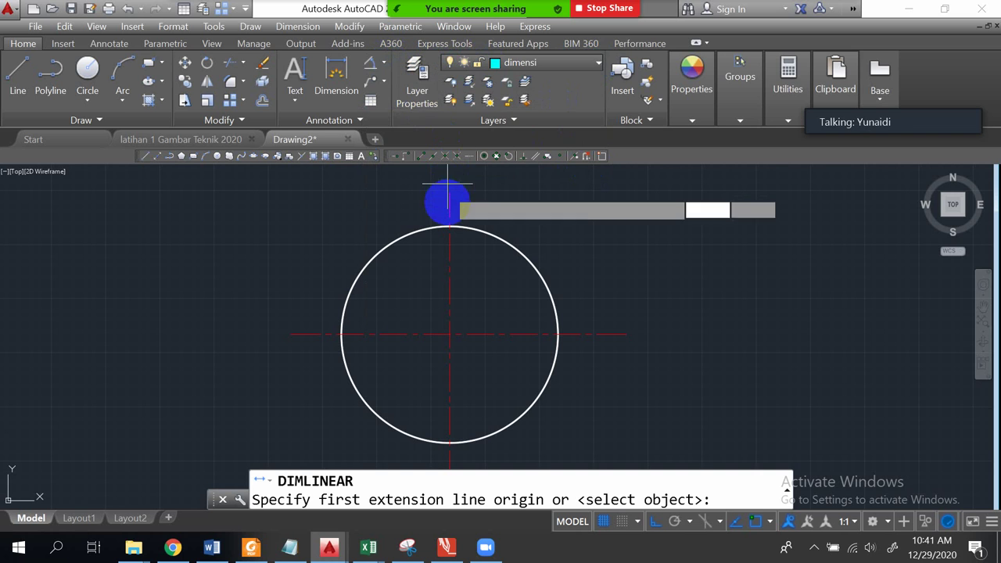
click(383, 67)
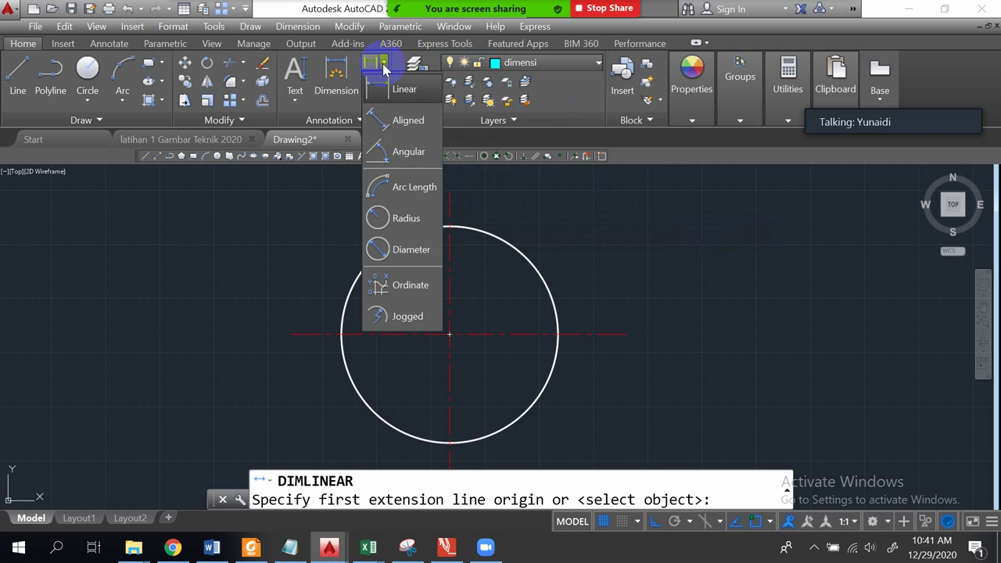
click(407, 219)
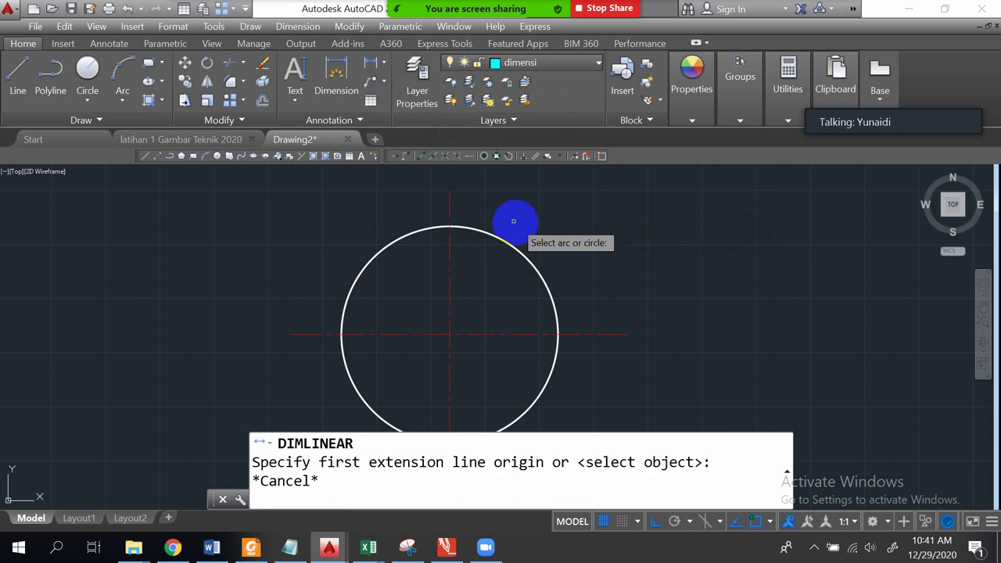
click(535, 268)
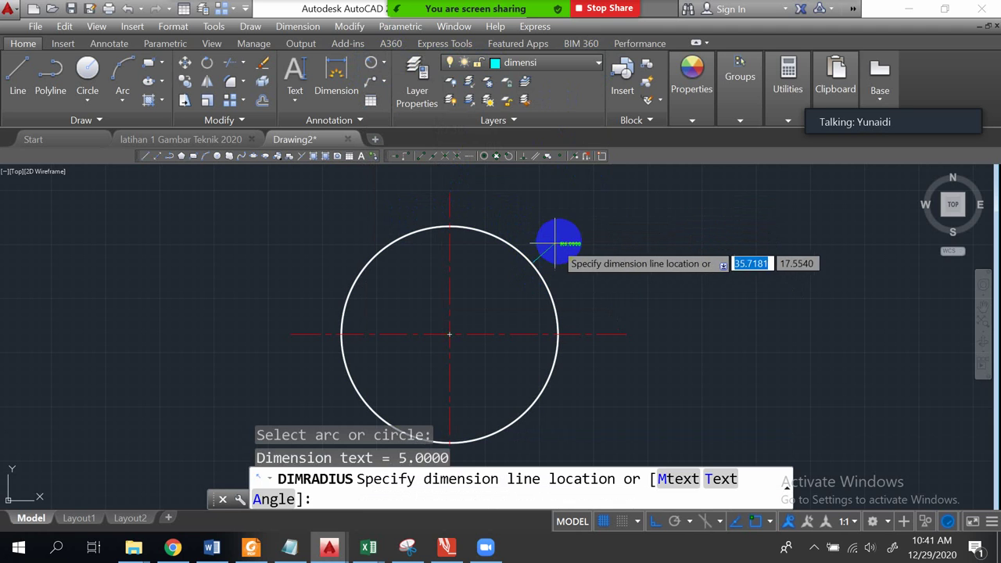
click(558, 239)
scroll(580, 240, up, 5)
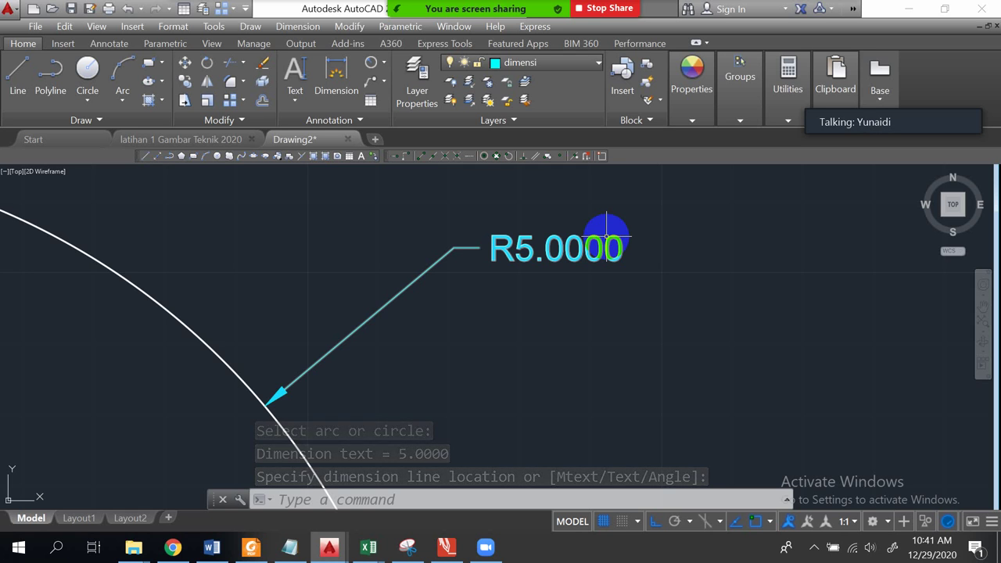
scroll(484, 298, down, 5)
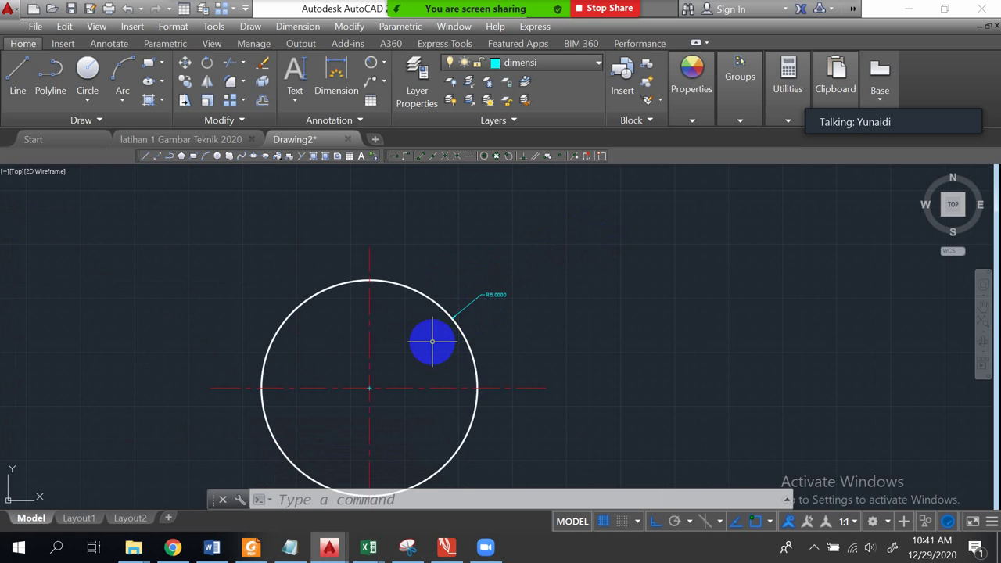
Draw a circle with a radius of about 3 on the dimensi layer, to the right of the dimensioned circle.
middle_drag(487, 269, 500, 246)
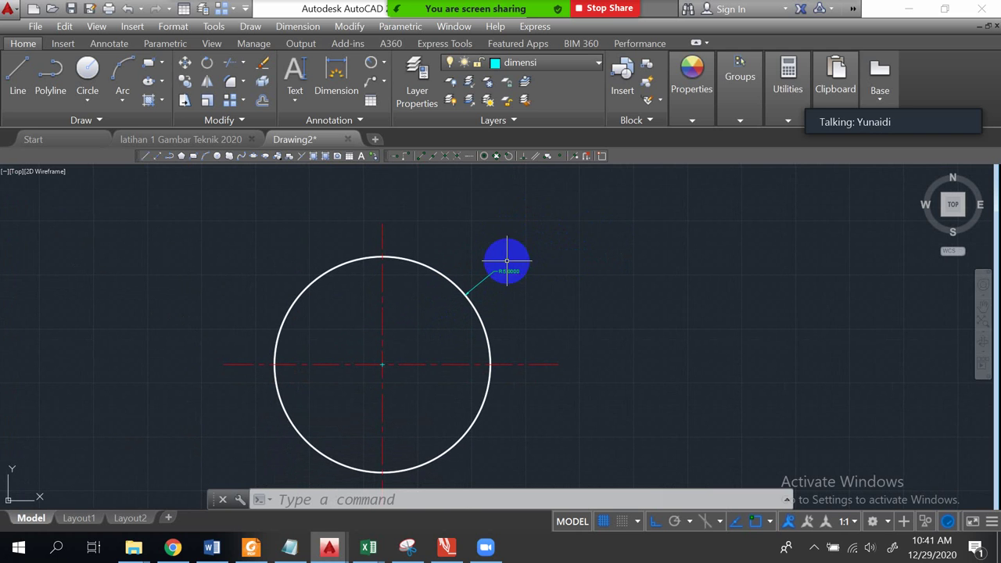
click(89, 99)
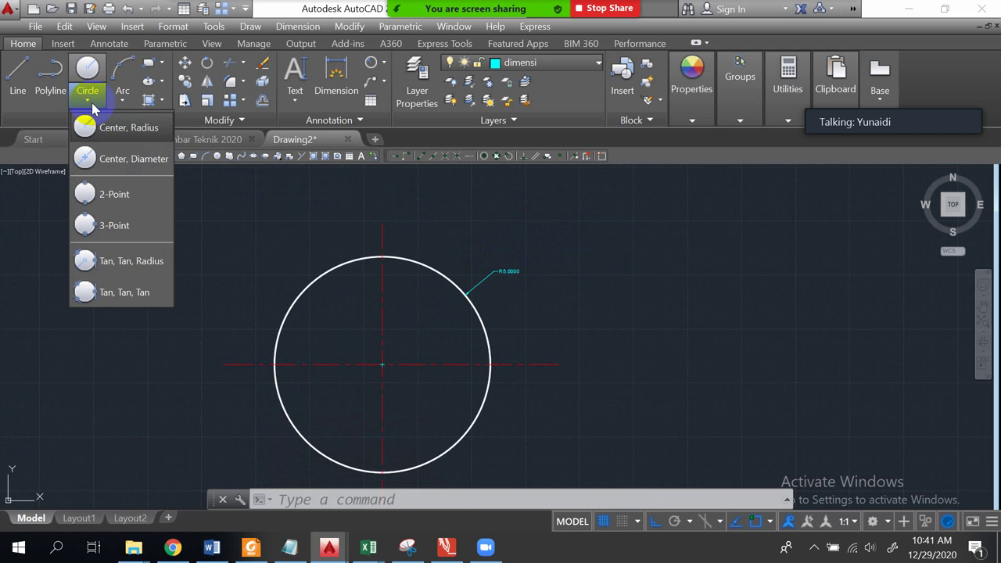
click(86, 127)
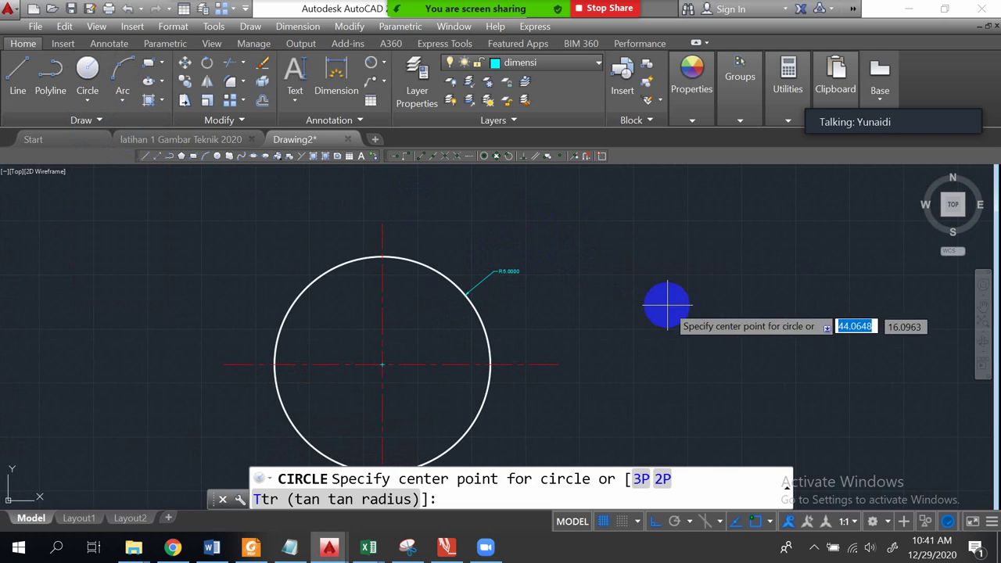
click(638, 293)
click(648, 229)
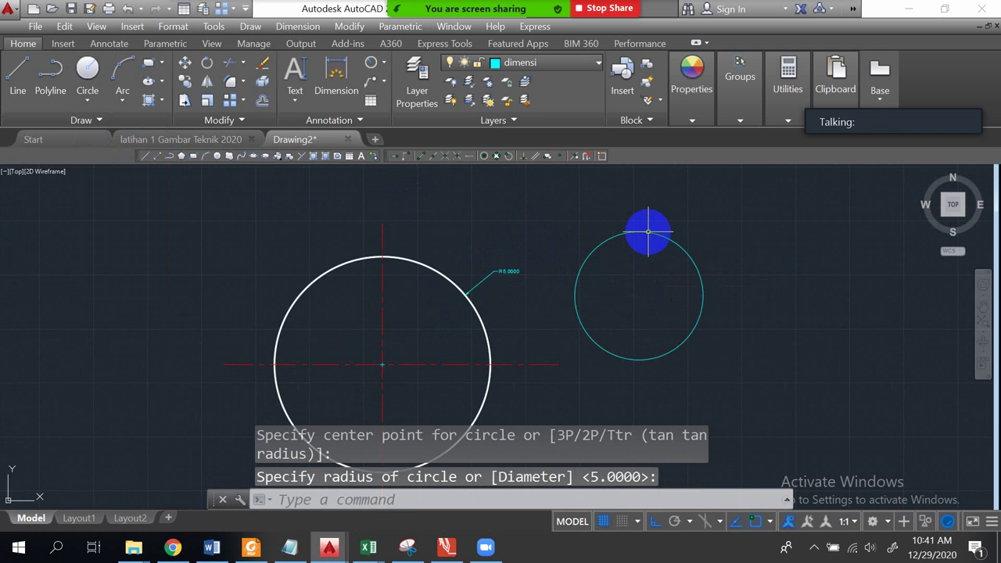
Draw another, smaller circle on the dimensi layer to the right of the previous cyan circle.
scroll(710, 263, up, 2)
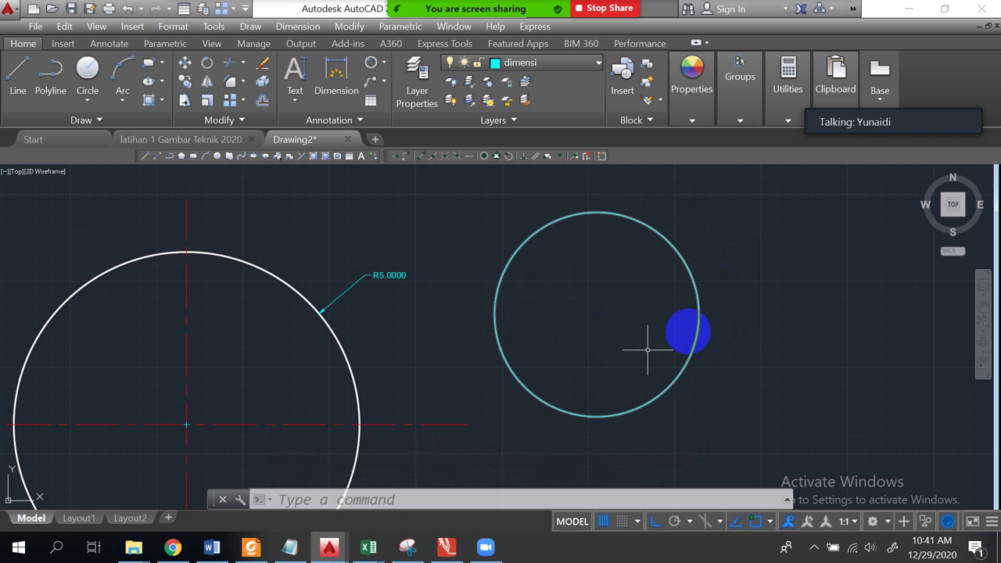
click(87, 68)
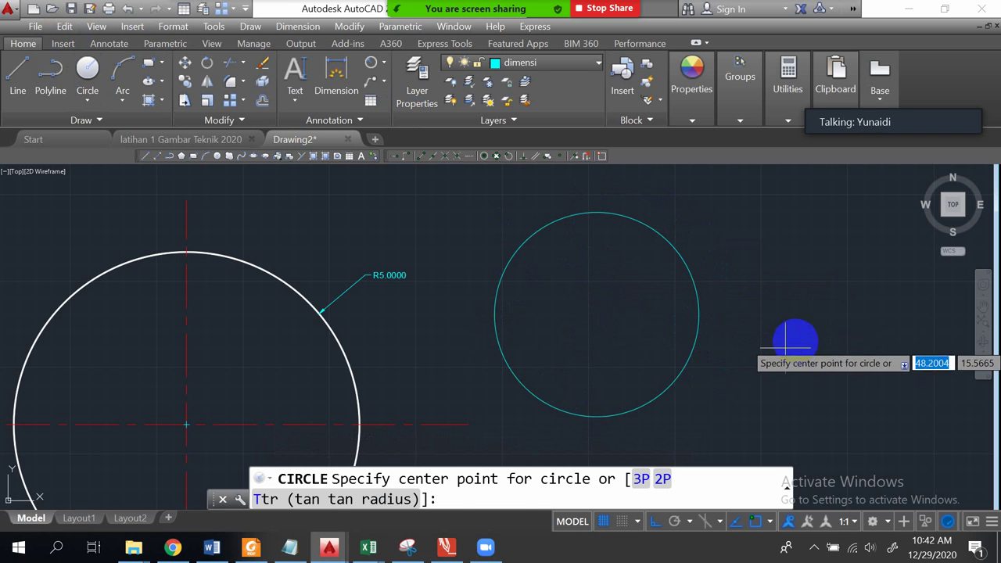
click(809, 328)
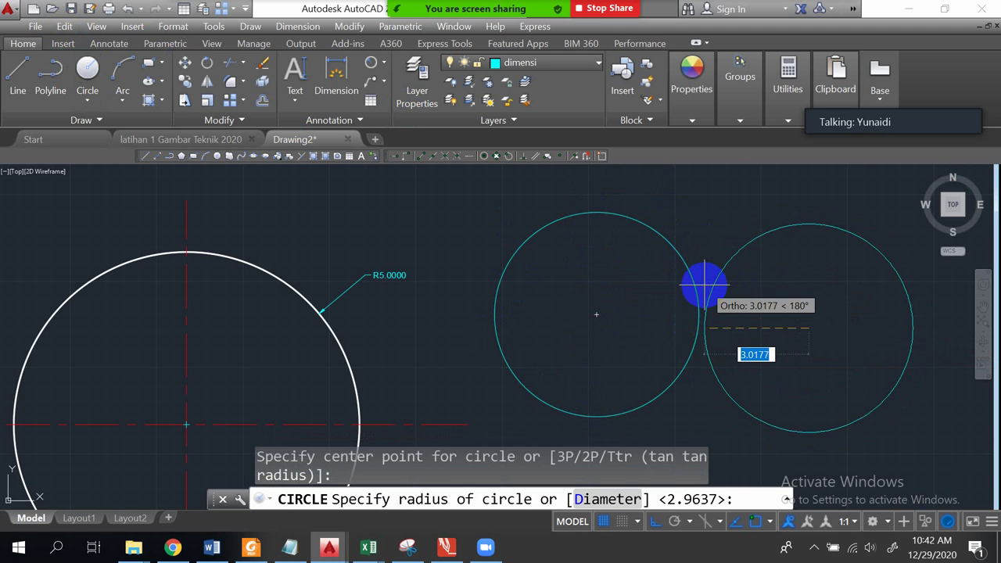
click(732, 292)
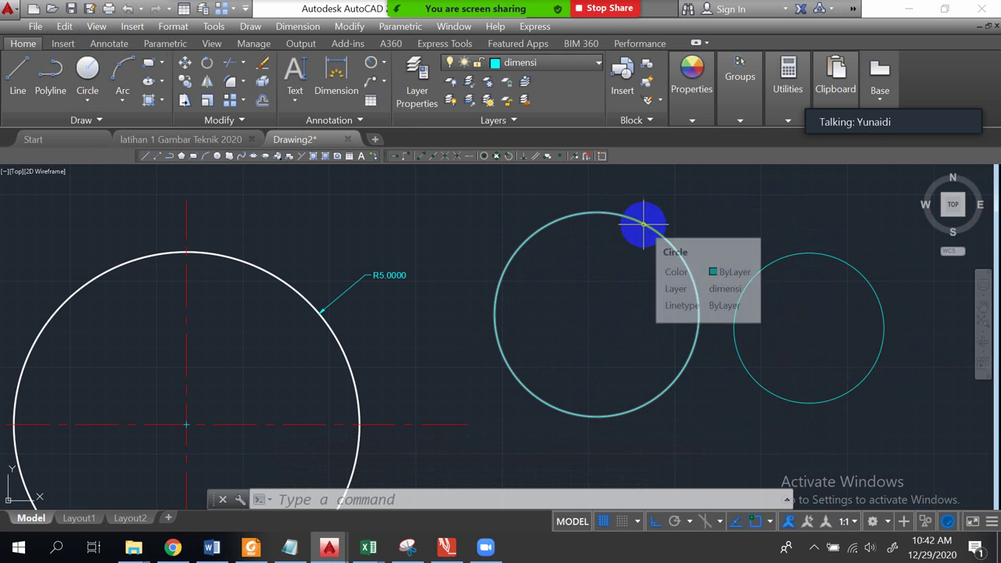
Move the larger of the two cyan circles to layer 0 and clear the selection.
click(642, 225)
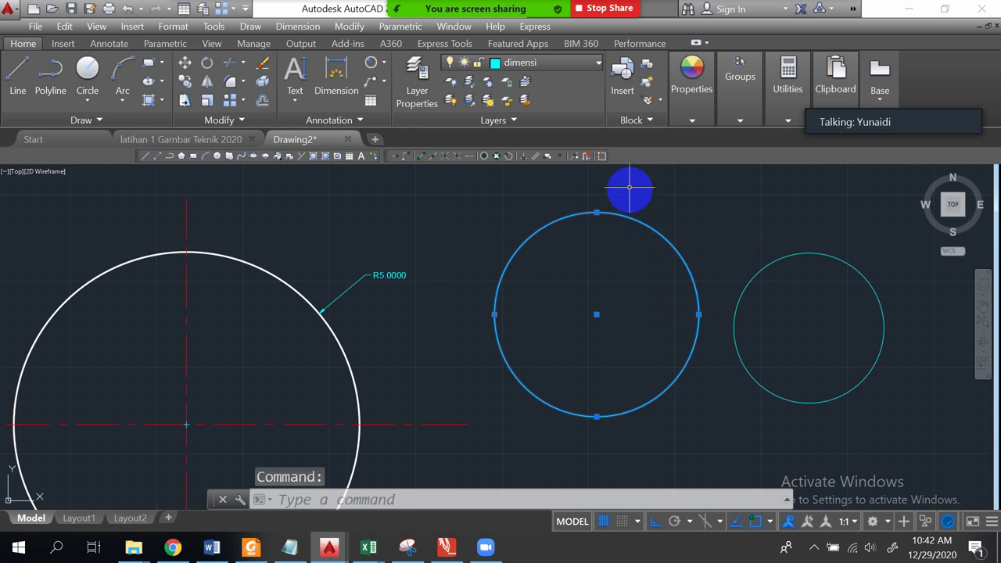
click(598, 64)
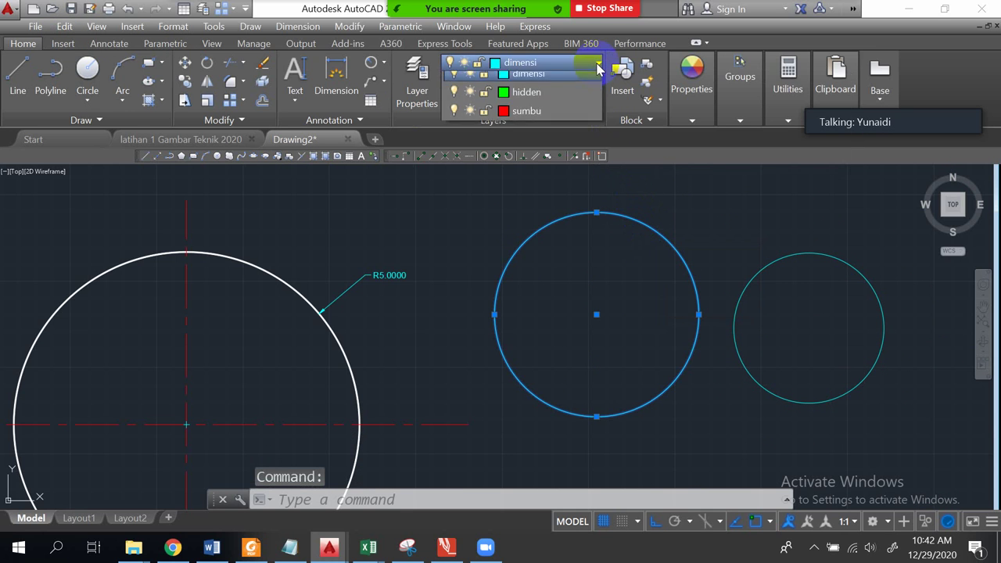
click(551, 86)
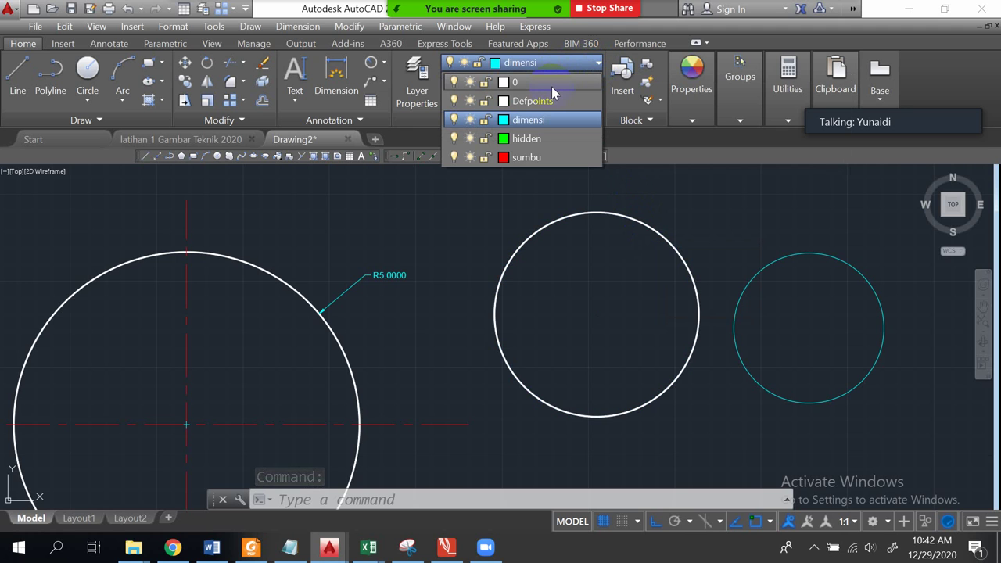
click(552, 86)
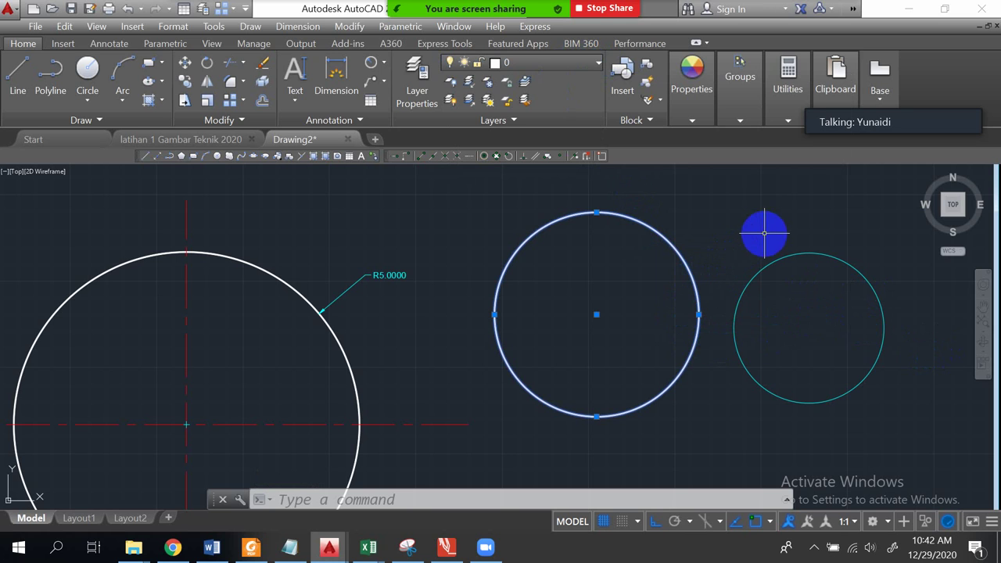
key(Escape)
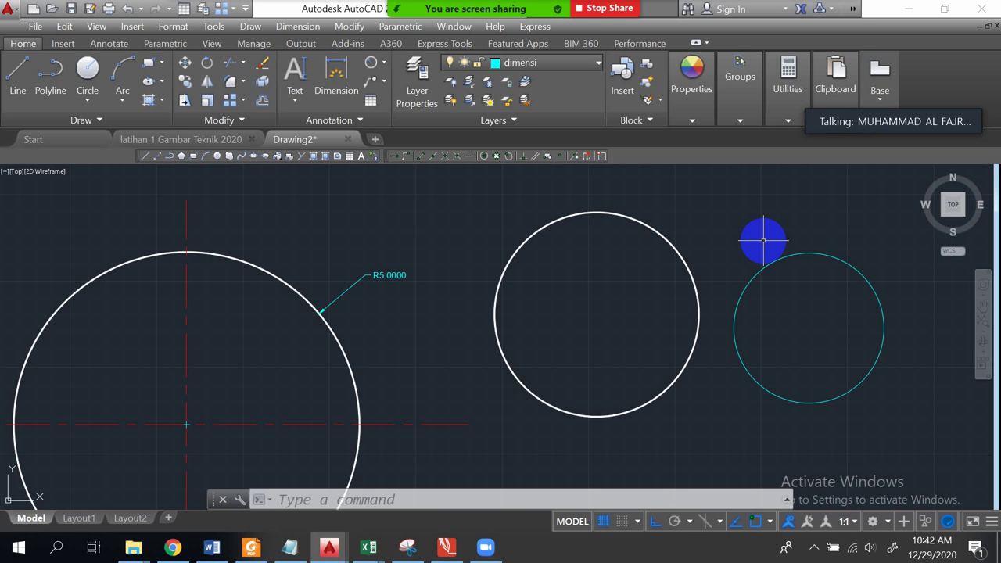
Review the available layers and their color, linetype and lineweight settings in the layer list and Layer Properties Manager.
click(599, 62)
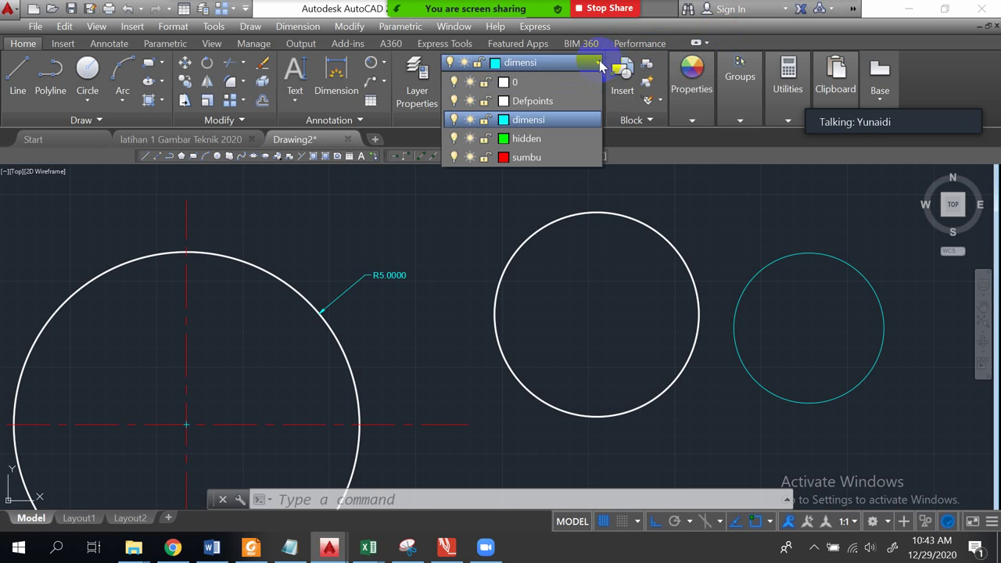
click(704, 192)
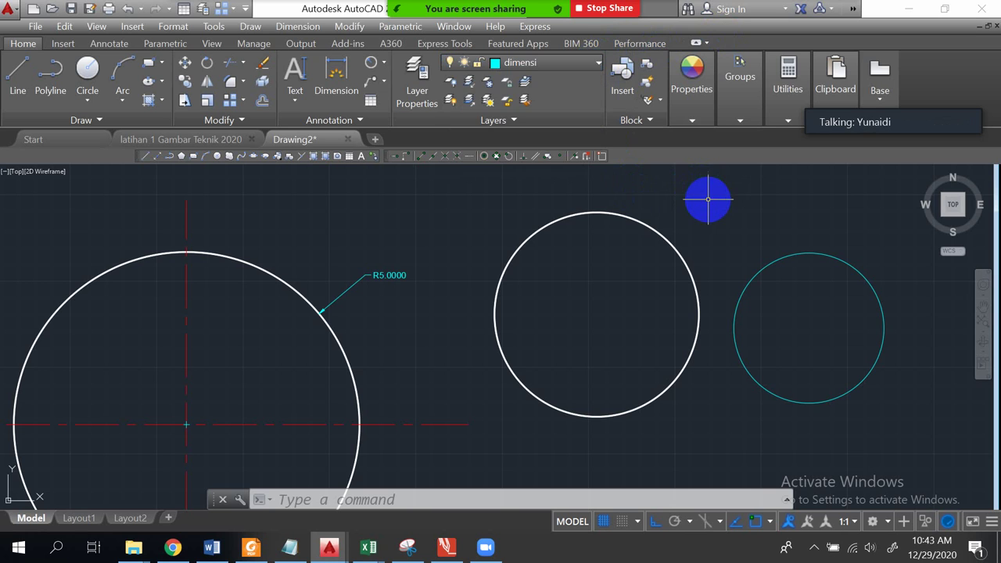
click(599, 64)
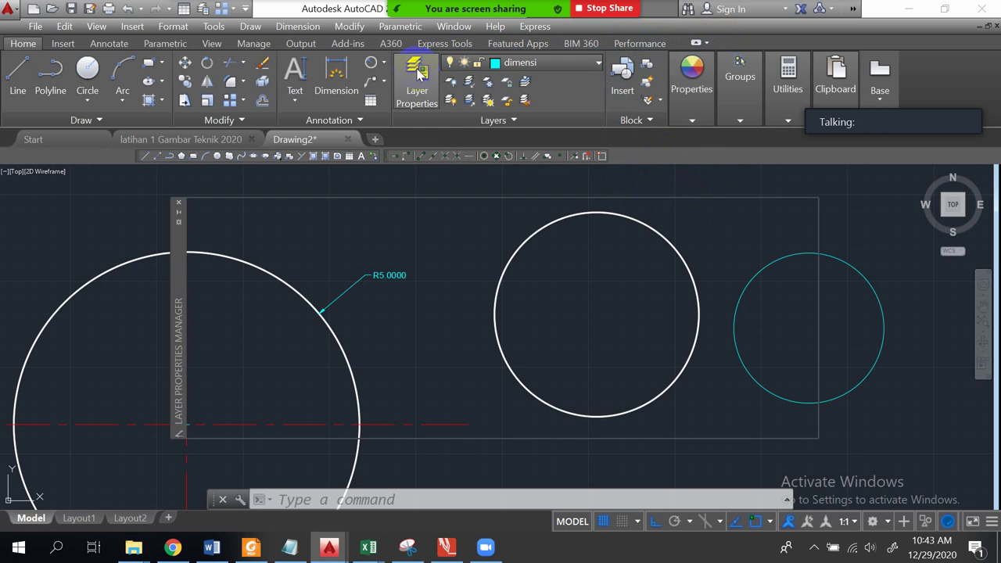
click(417, 78)
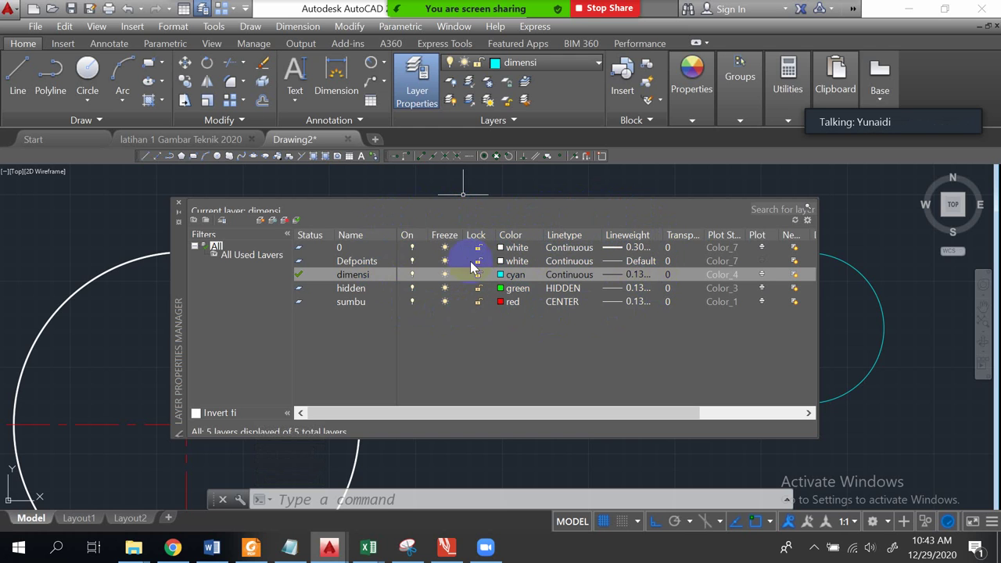
click(179, 207)
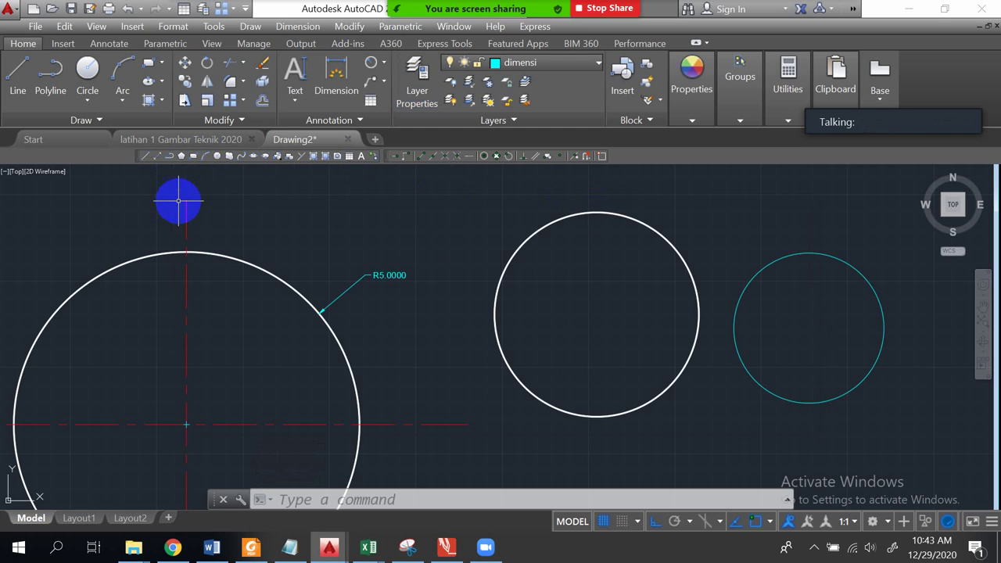
click(598, 65)
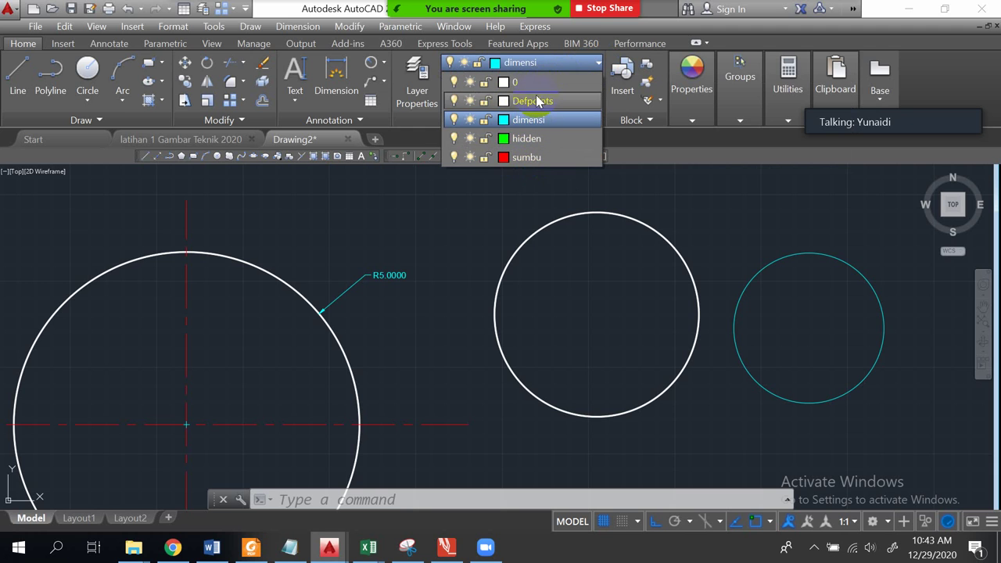
click(698, 203)
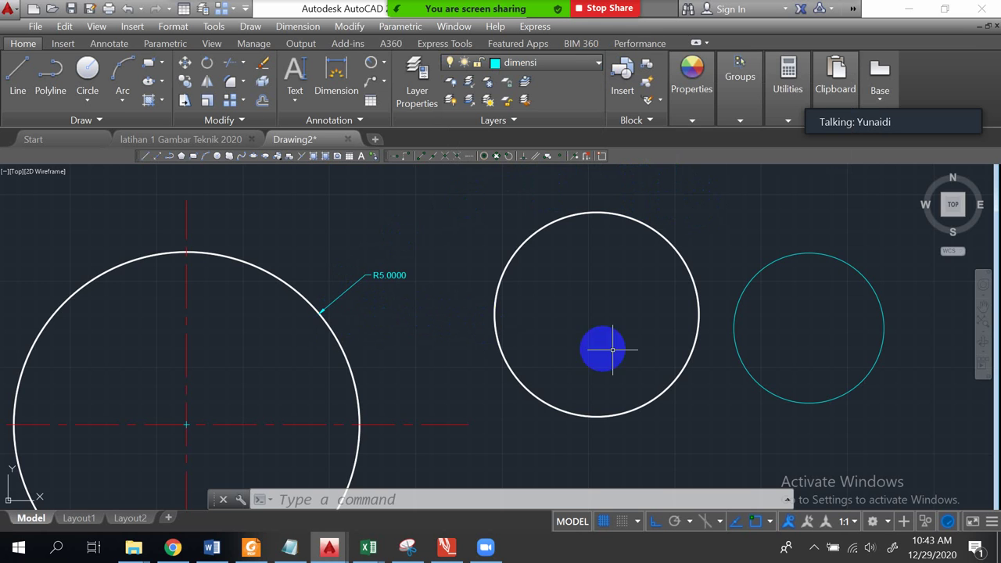
scroll(326, 269, down, 4)
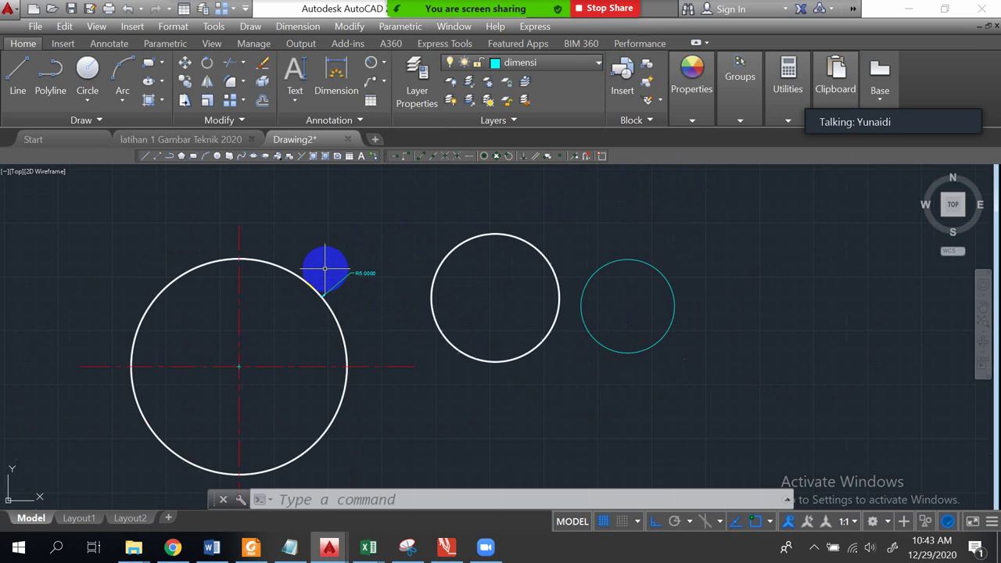
scroll(324, 271, up, 2)
scroll(324, 270, down, 2)
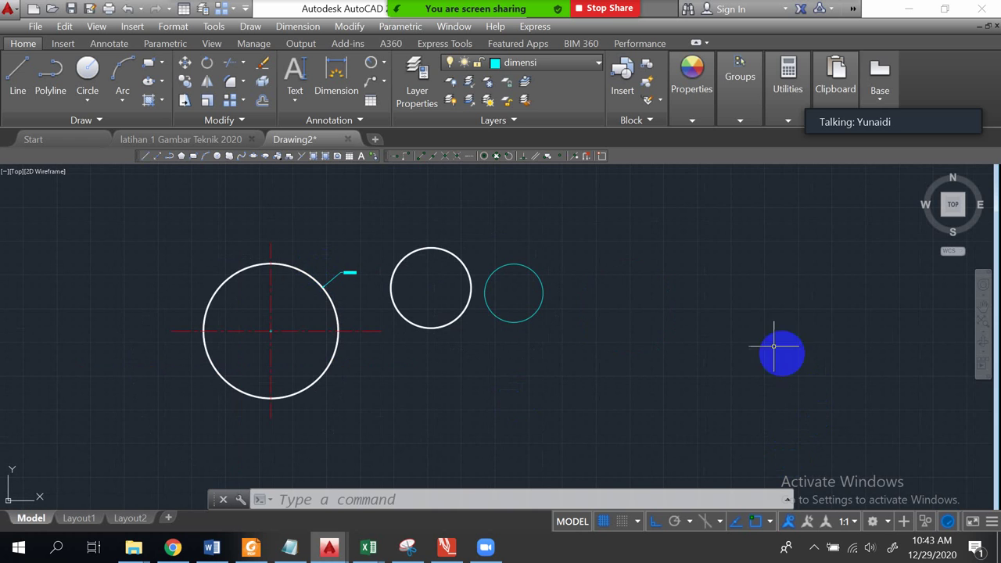
middle_drag(365, 252, 426, 235)
scroll(312, 266, up, 3)
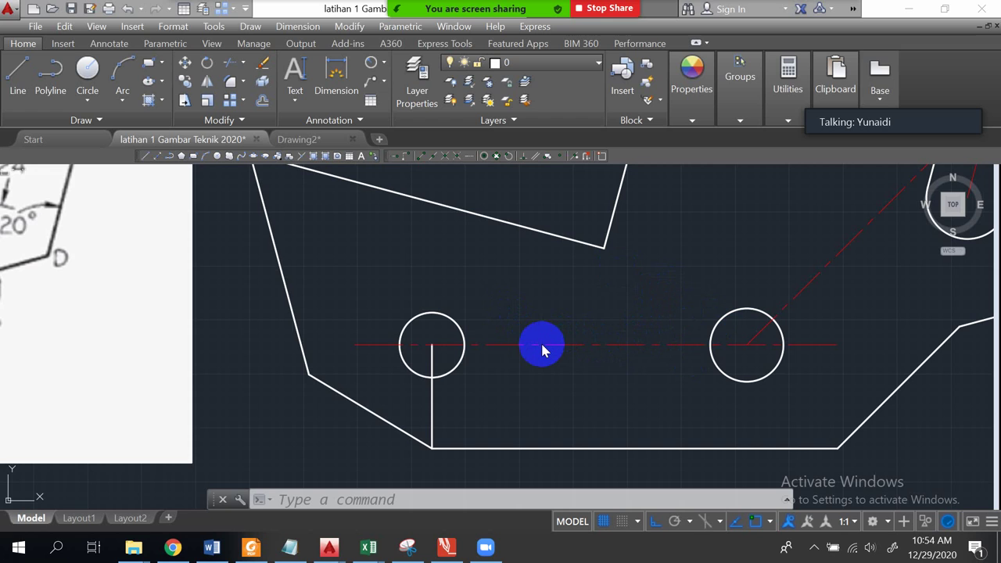
In the latihan 1 Gambar Teknik 2020 drawing, set the global linetype scale factor to 100 in the Linetype Manager.
click(594, 308)
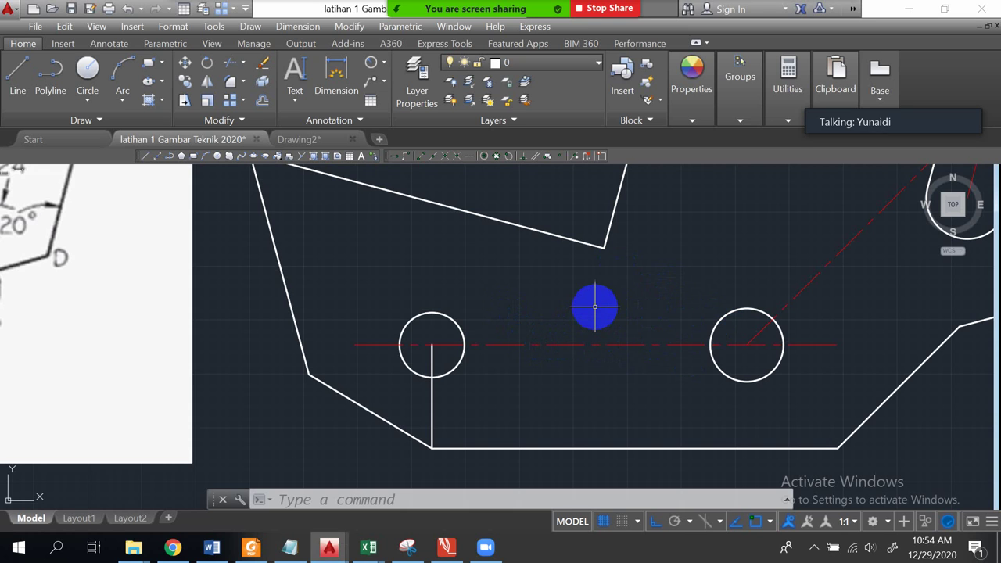
text(lt)
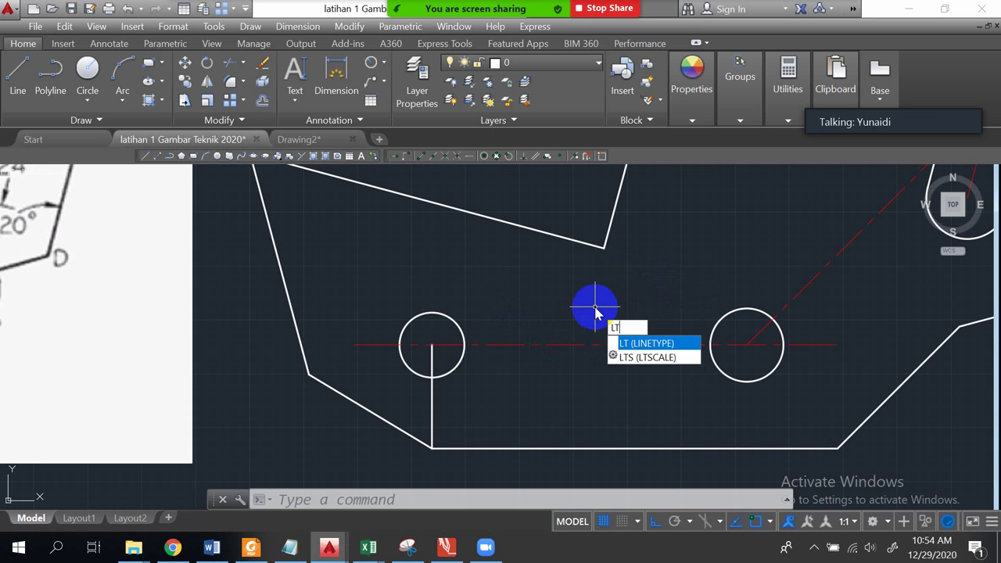
click(655, 341)
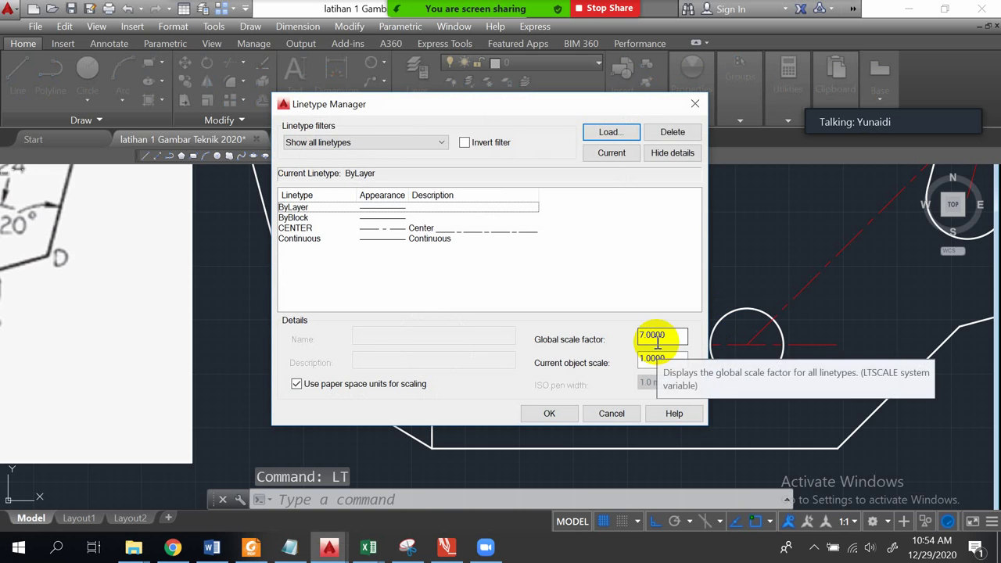
click(672, 153)
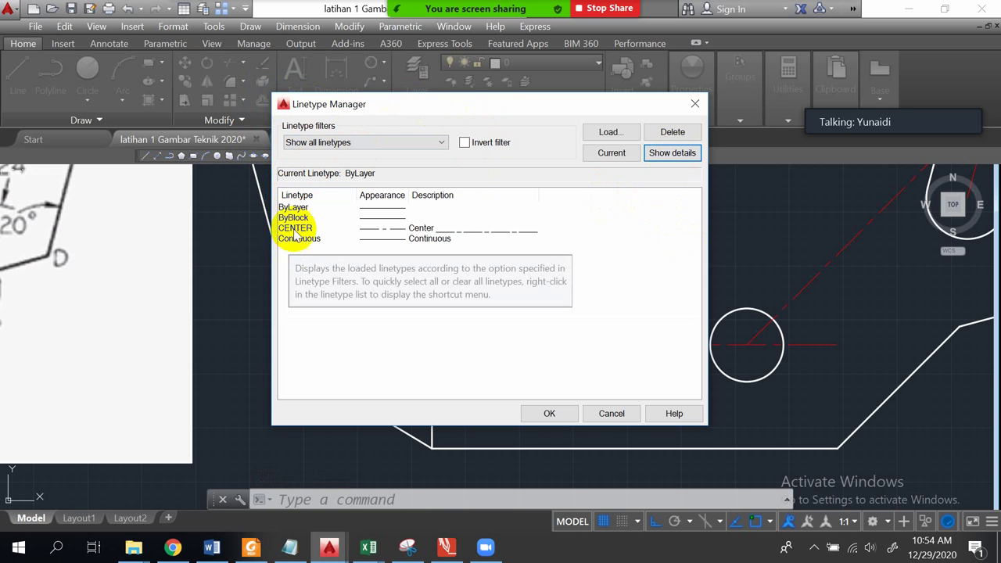
click(673, 155)
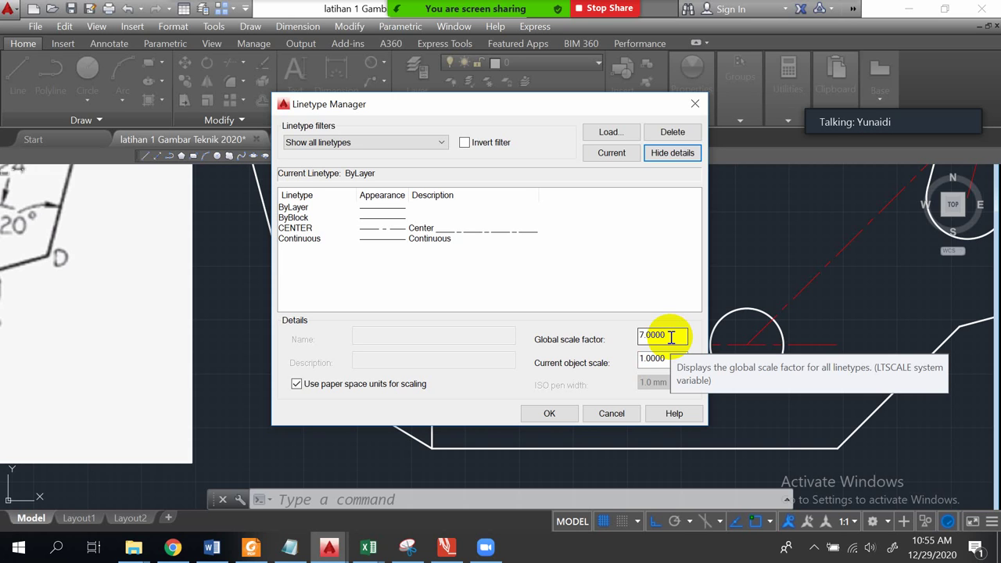
drag(672, 336, 639, 337)
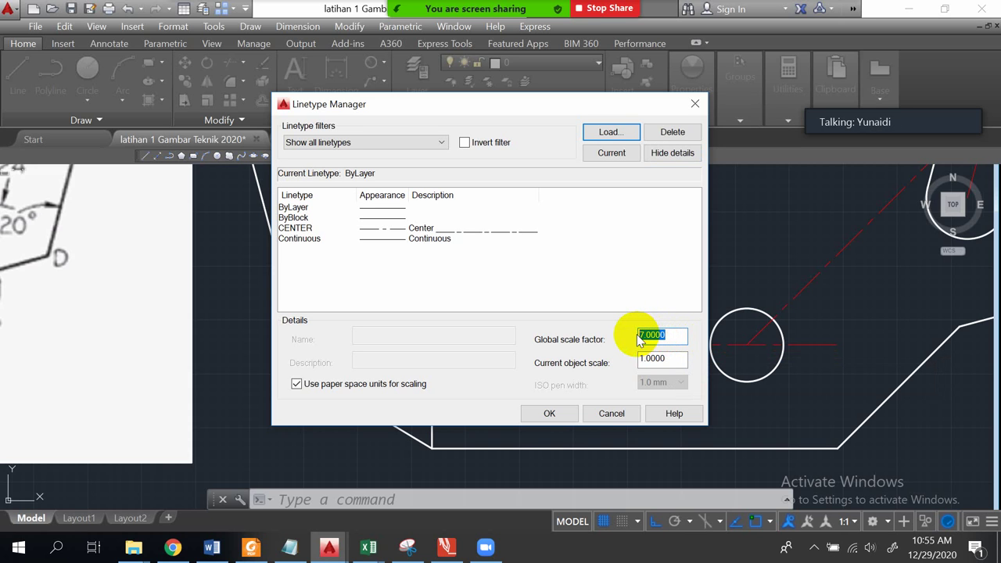
text(100)
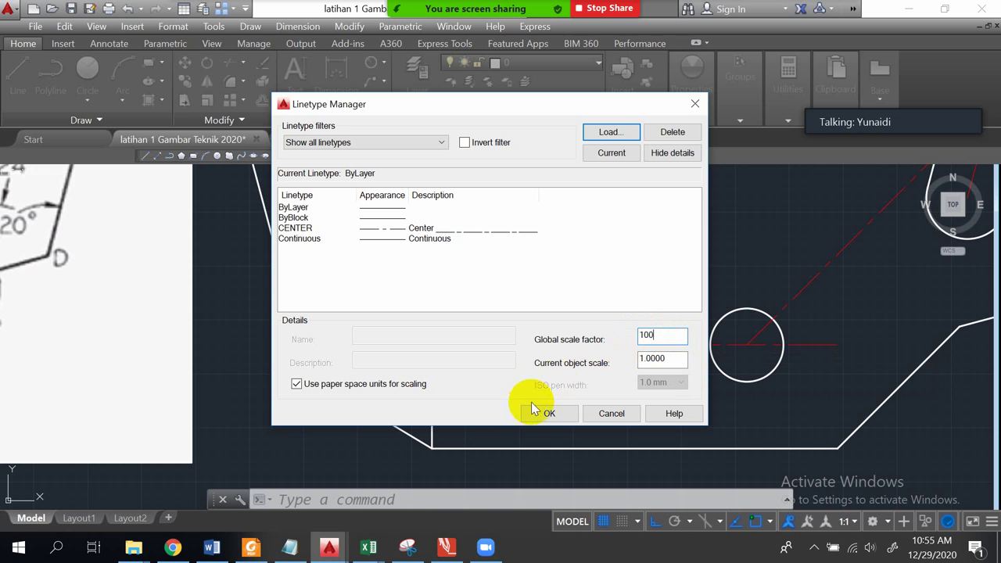
click(549, 413)
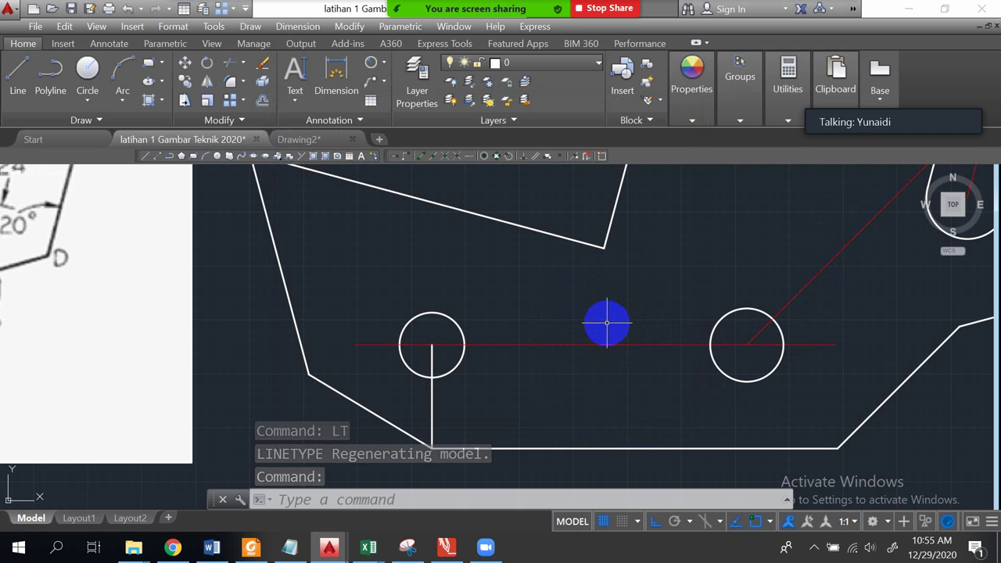
Set the global linetype scale factor to 7 in the Linetype Manager.
text(LT)
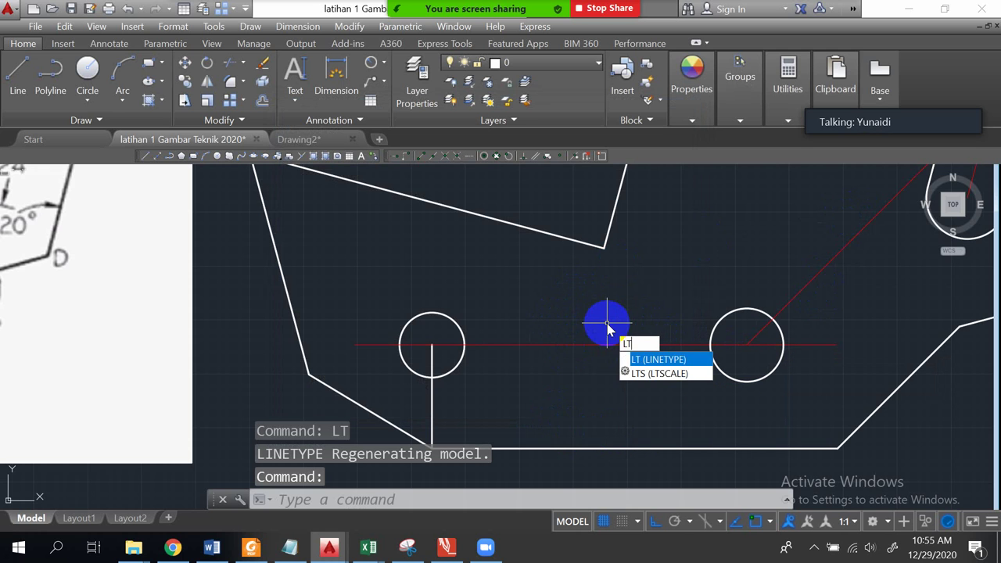
click(663, 359)
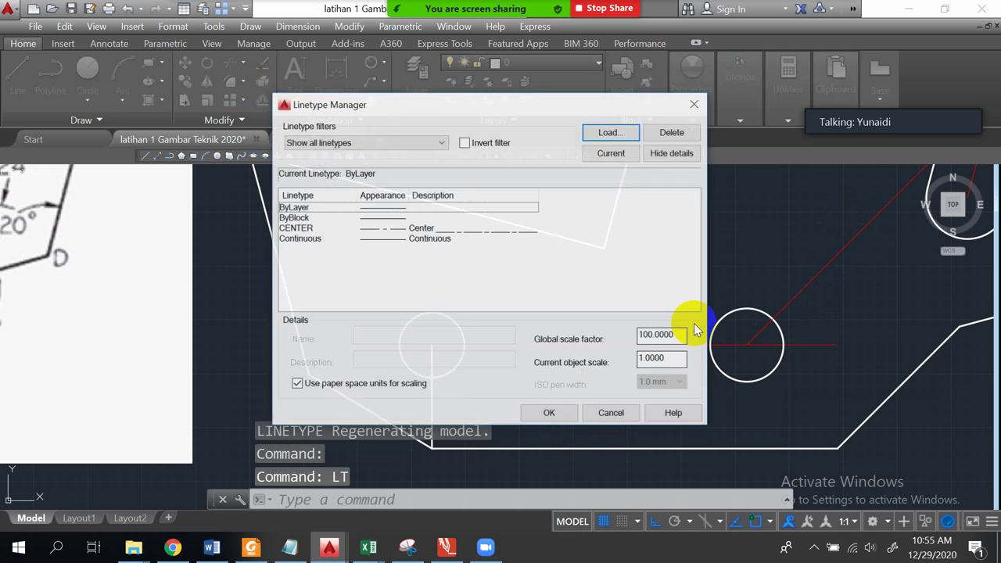
drag(681, 335, 619, 334)
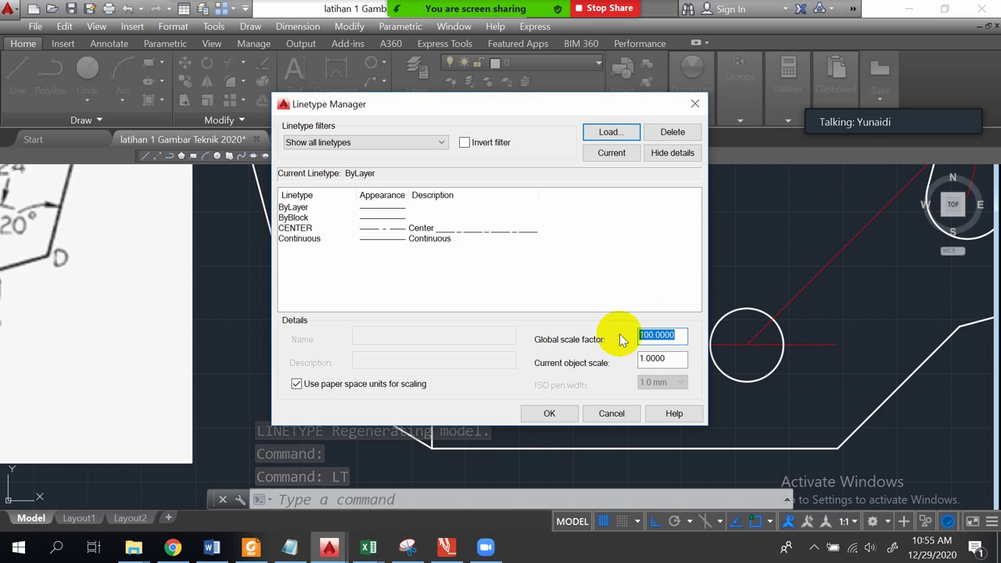
text(7)
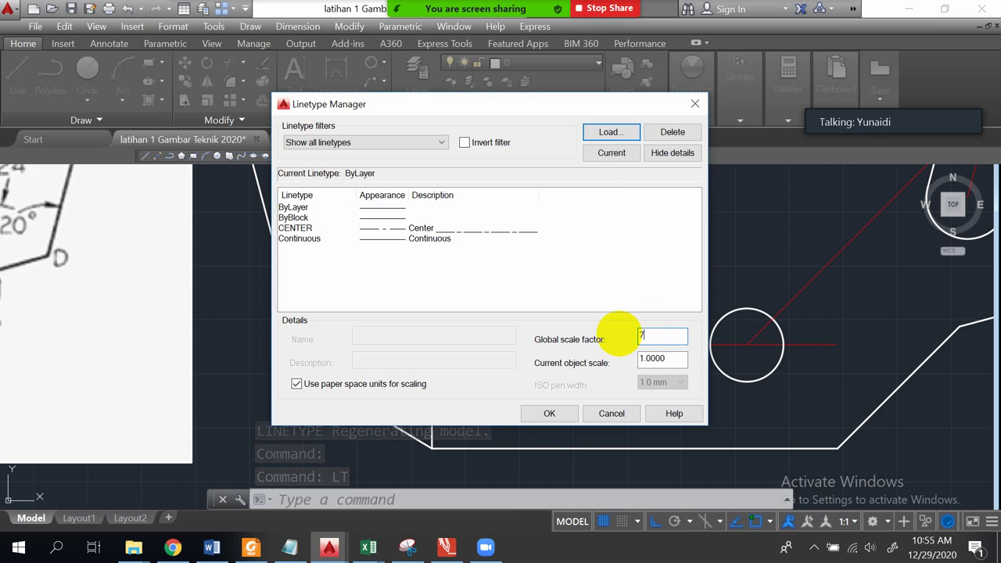
click(564, 414)
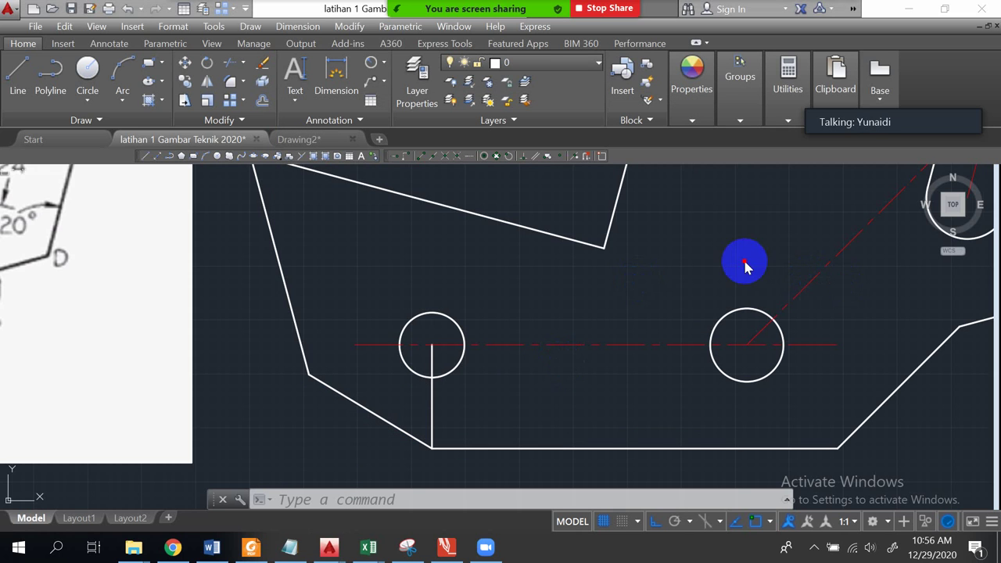
Compare the slot and its center lines in the drawn plate with the reference image.
scroll(795, 247, up, 2)
scroll(795, 247, down, 6)
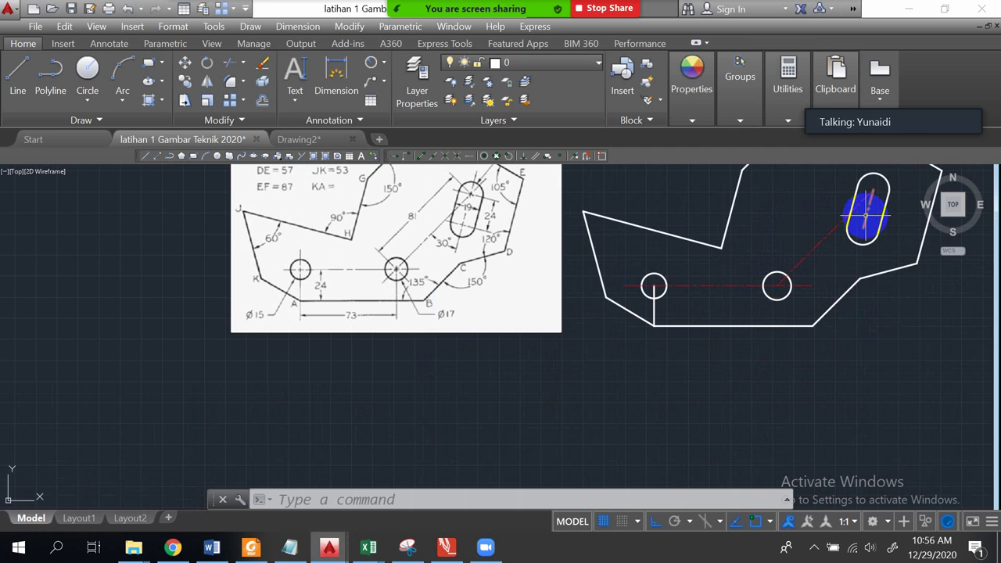
scroll(867, 213, up, 2)
scroll(850, 223, down, 2)
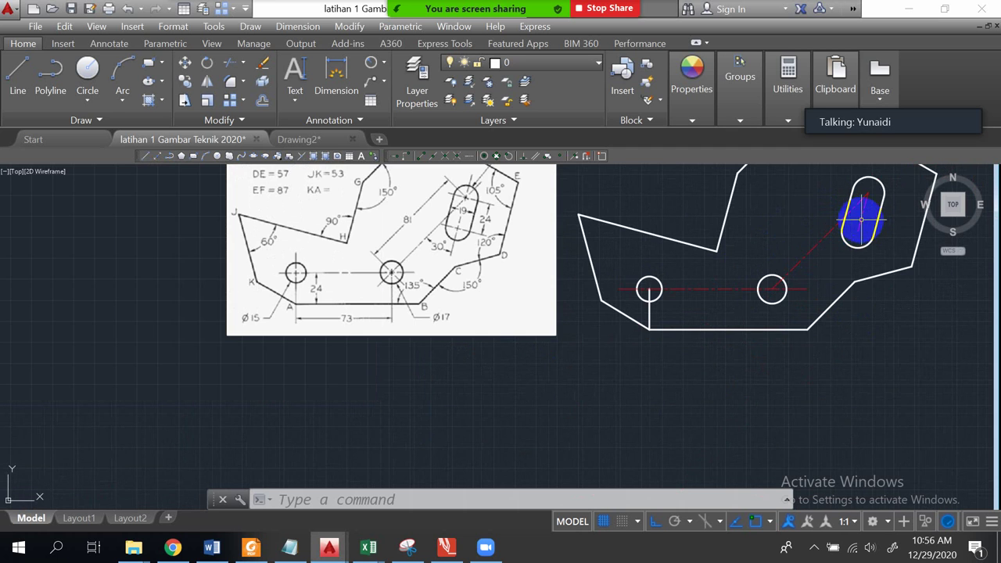
middle_drag(849, 223, 799, 234)
scroll(700, 255, up, 2)
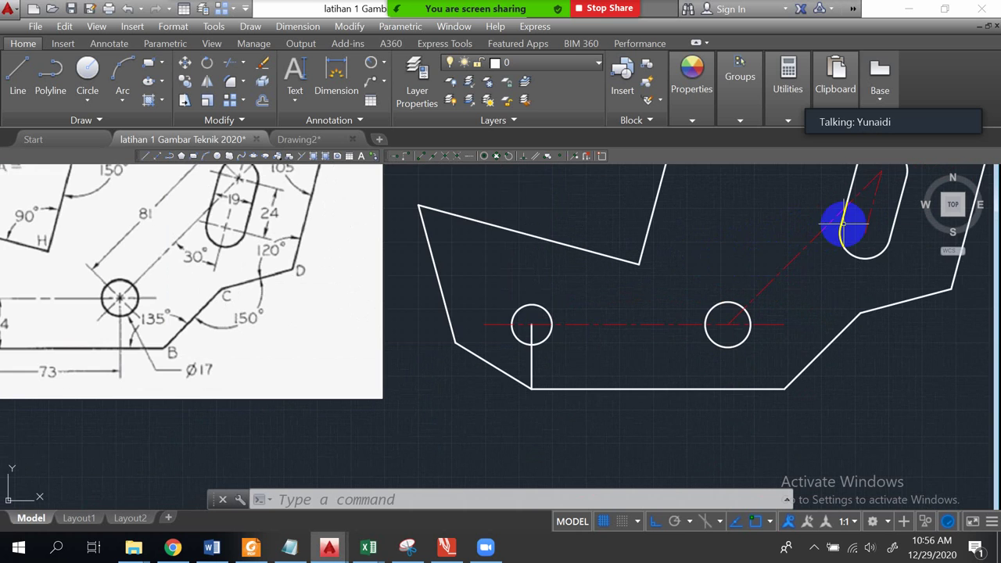
middle_drag(826, 272, 724, 307)
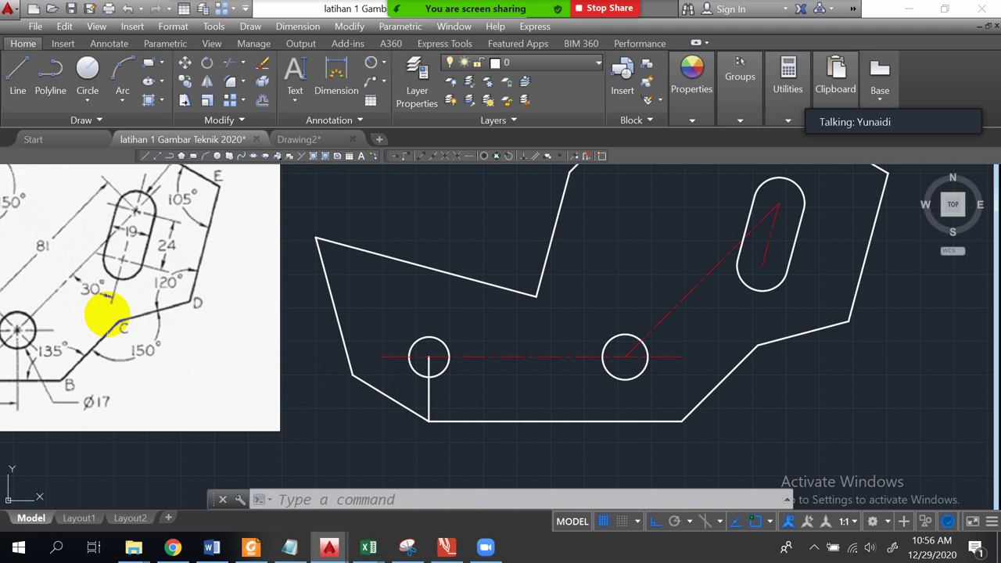
Stretch the vertical line's upper end from the left circle's center to above the circle and move the line to the sumbu layer.
scroll(428, 361, up, 2)
scroll(427, 368, up, 2)
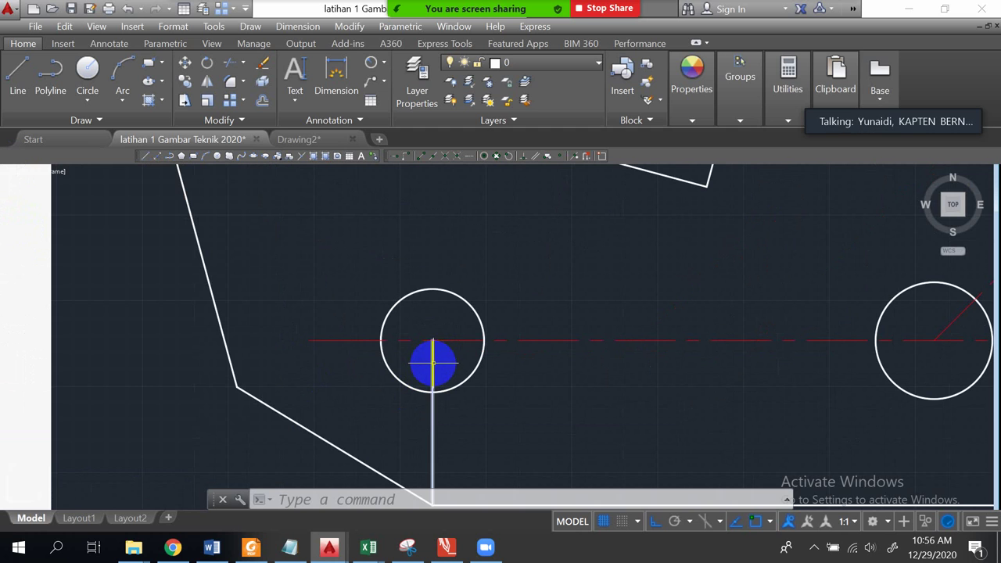
click(432, 358)
click(432, 341)
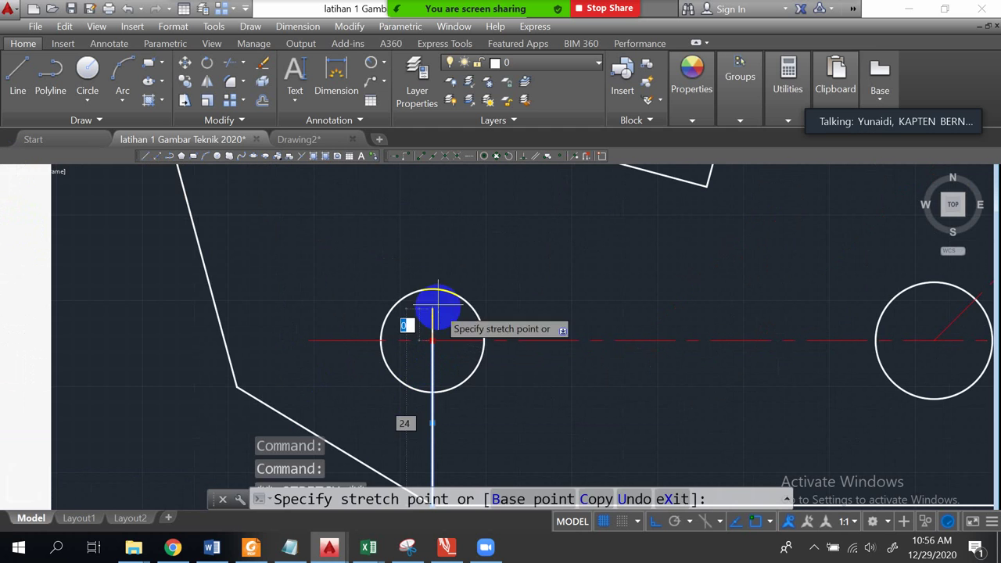
click(431, 261)
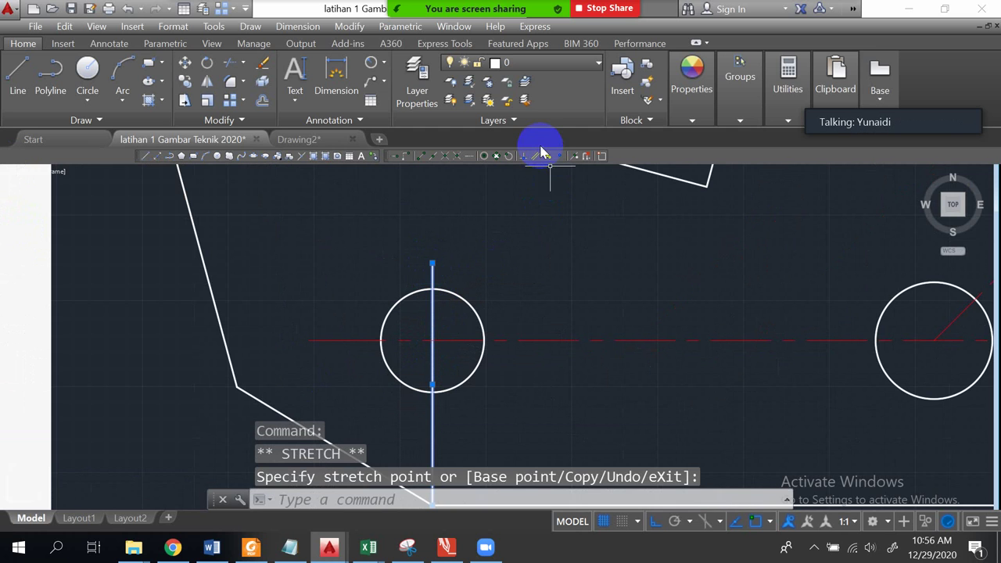
click(588, 64)
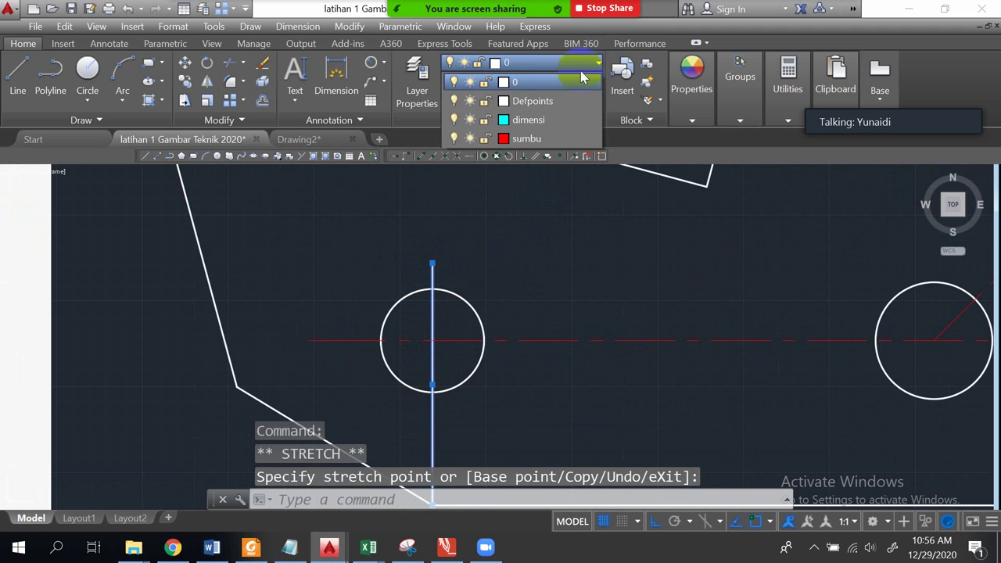
click(525, 141)
Shorten the left circle's vertical center line to about 25 by raising its lower end to just below the circle.
scroll(508, 357, down, 3)
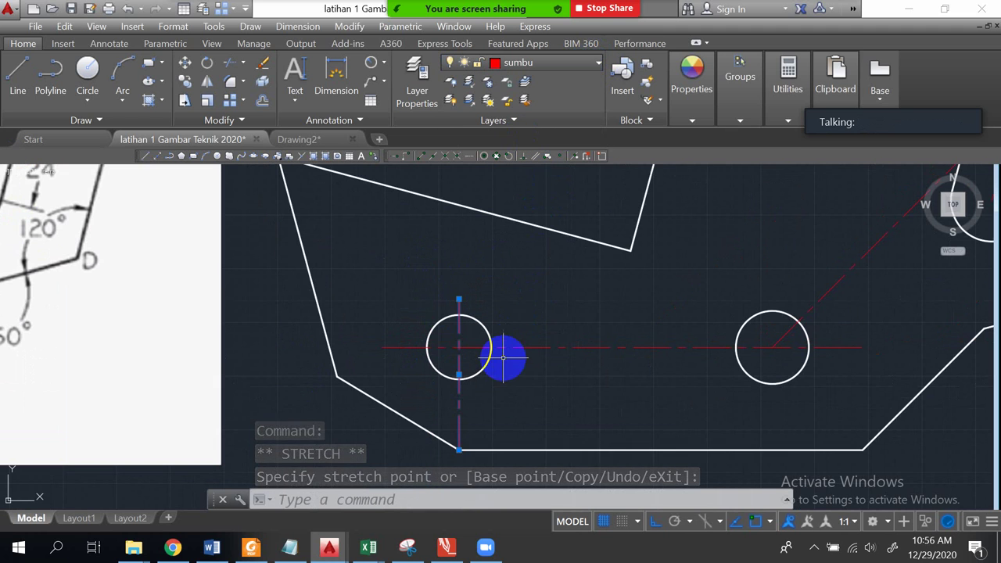
click(459, 450)
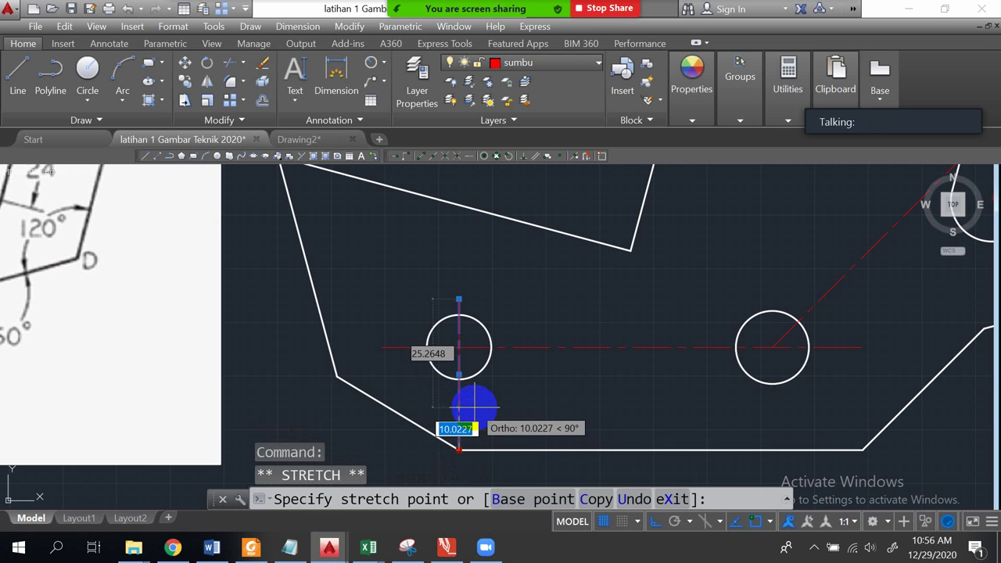
key(Escape)
key(Escape)
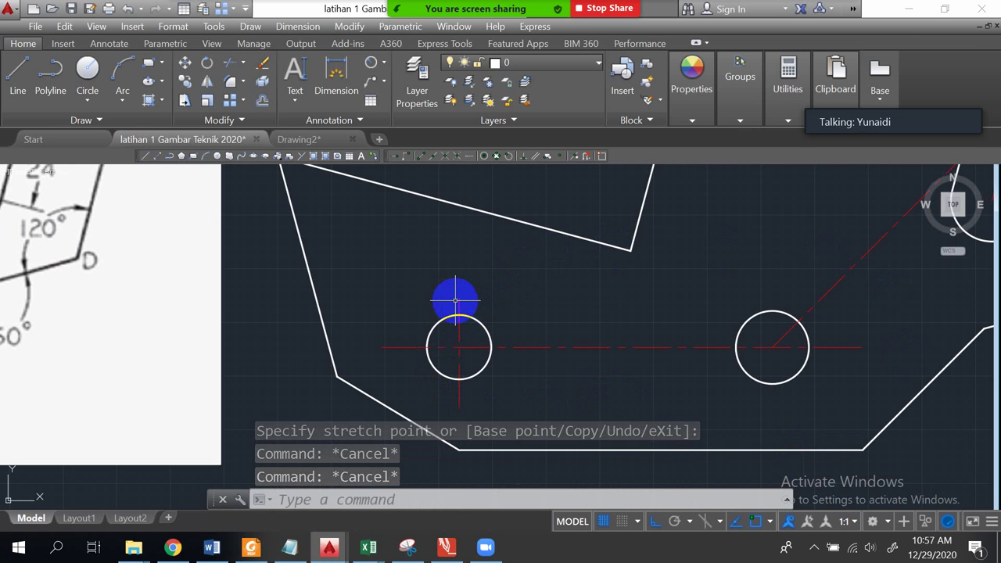
Copy the left circle's vertical center line from that circle's center to the right circle's center.
click(186, 81)
click(467, 300)
click(440, 279)
key(Return)
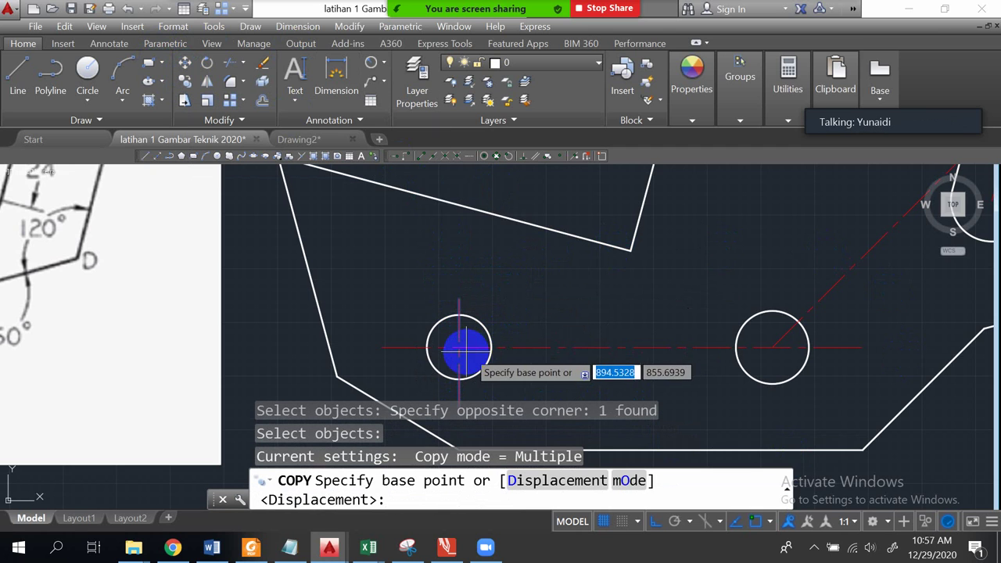
click(459, 347)
click(771, 347)
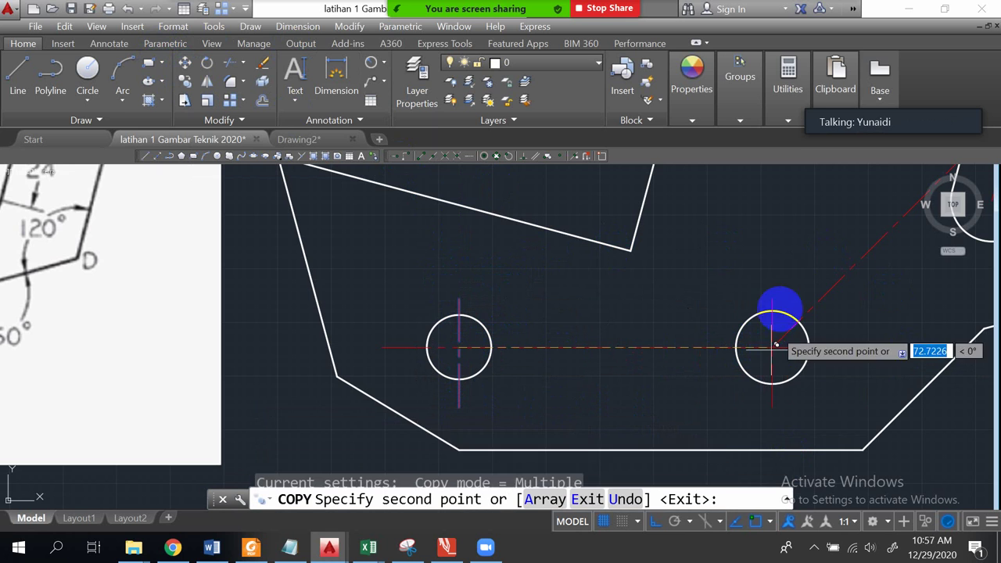
key(Escape)
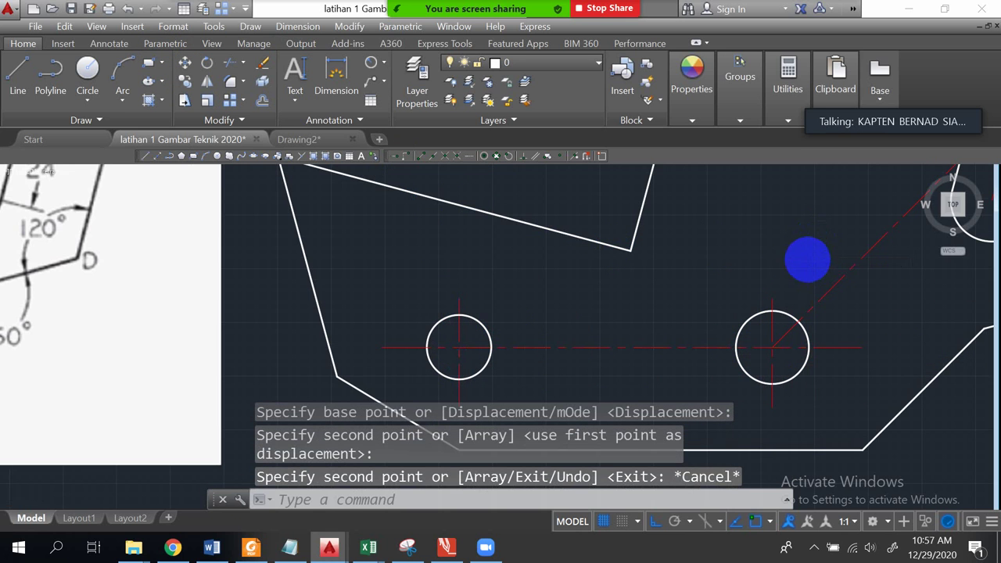
Make sumbu the current layer and draw a horizontal center line across the slot through its upper arc center.
scroll(807, 260, down, 4)
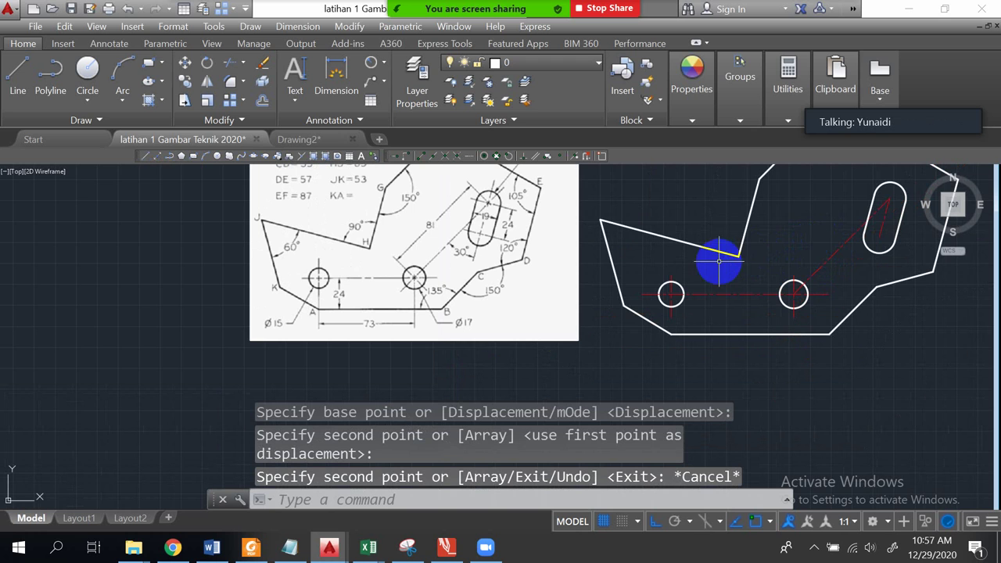
scroll(875, 228, up, 2)
scroll(862, 229, down, 3)
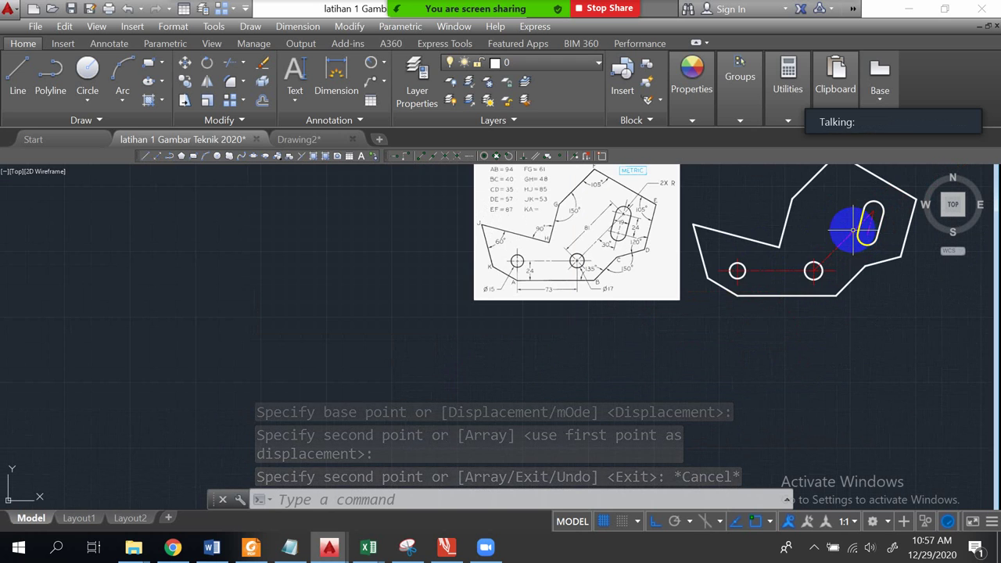
middle_drag(833, 224, 581, 307)
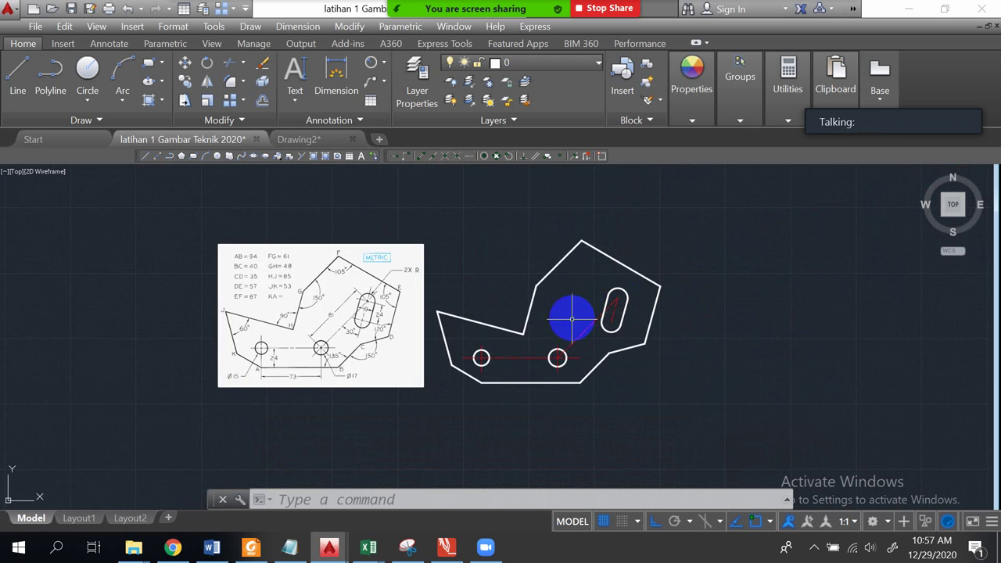
scroll(585, 316, up, 4)
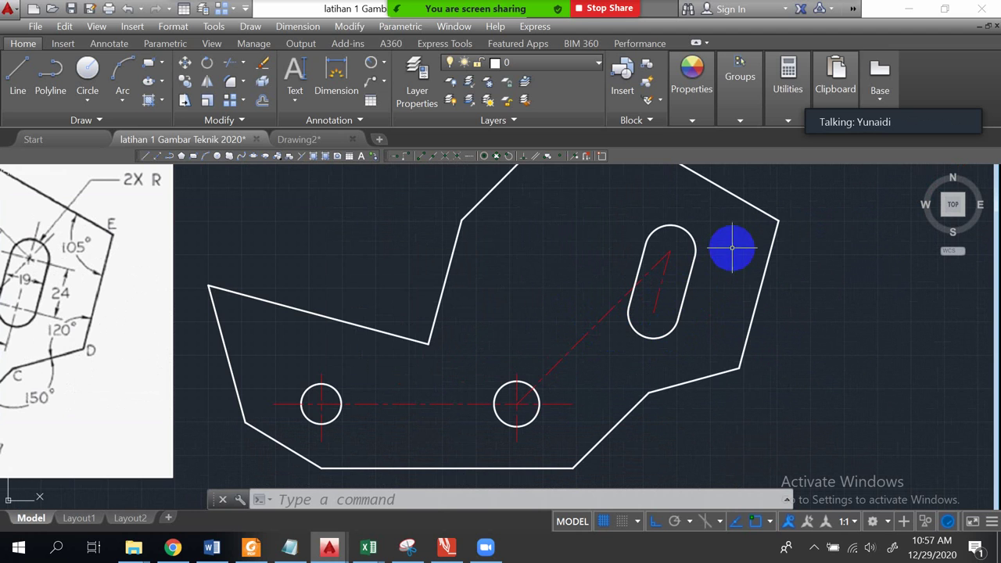
scroll(709, 250, up, 2)
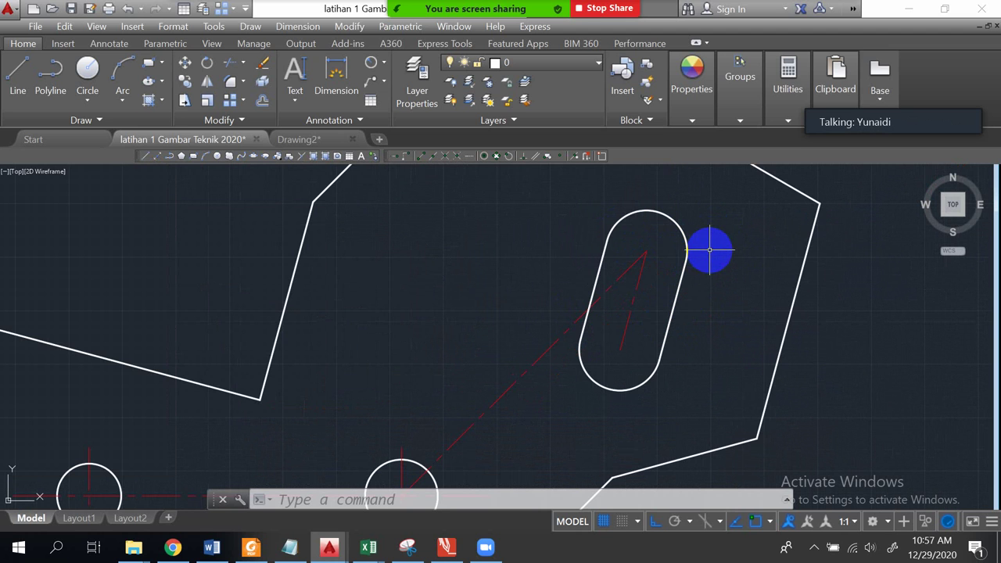
click(598, 63)
click(517, 139)
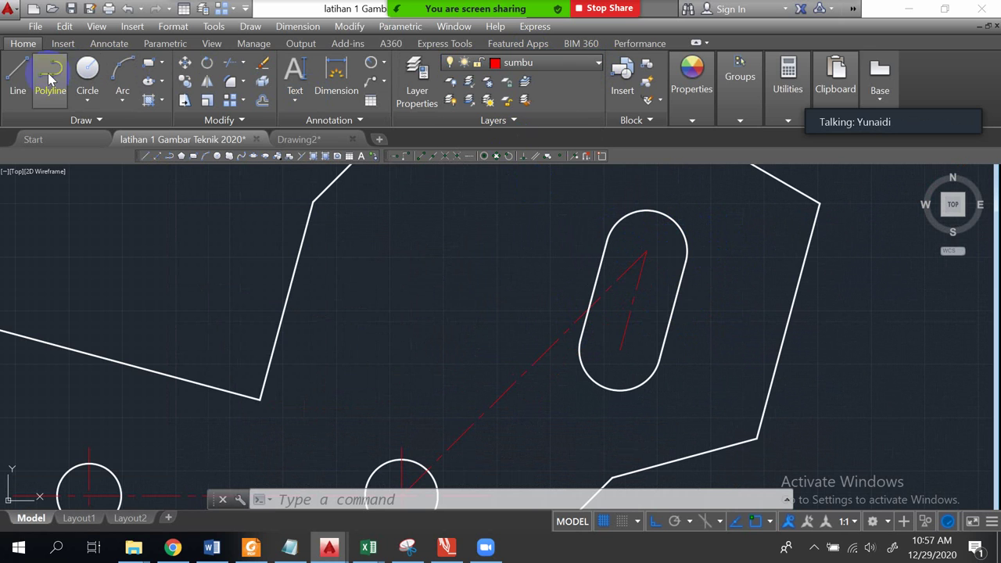
click(17, 74)
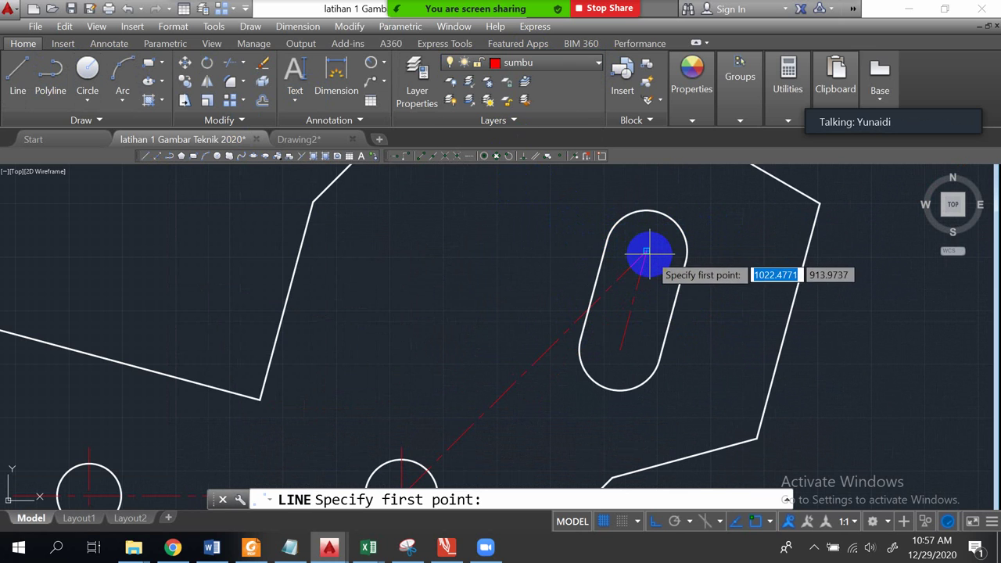
click(710, 250)
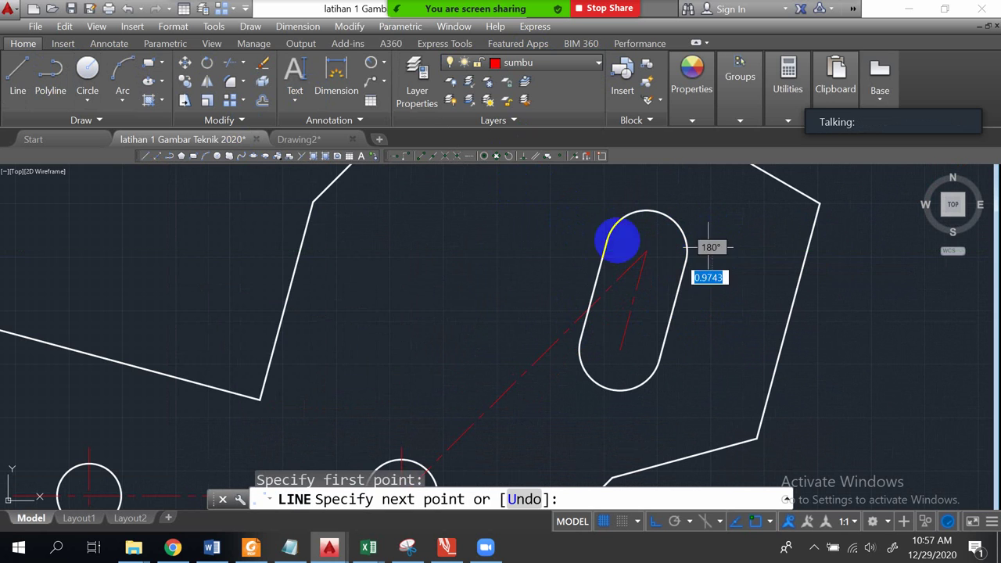
click(574, 247)
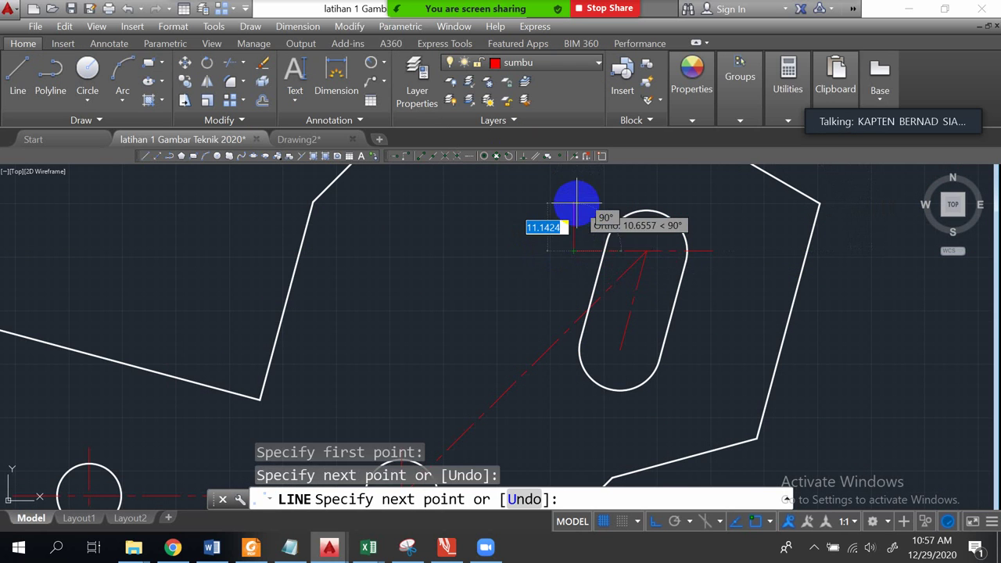
key(Escape)
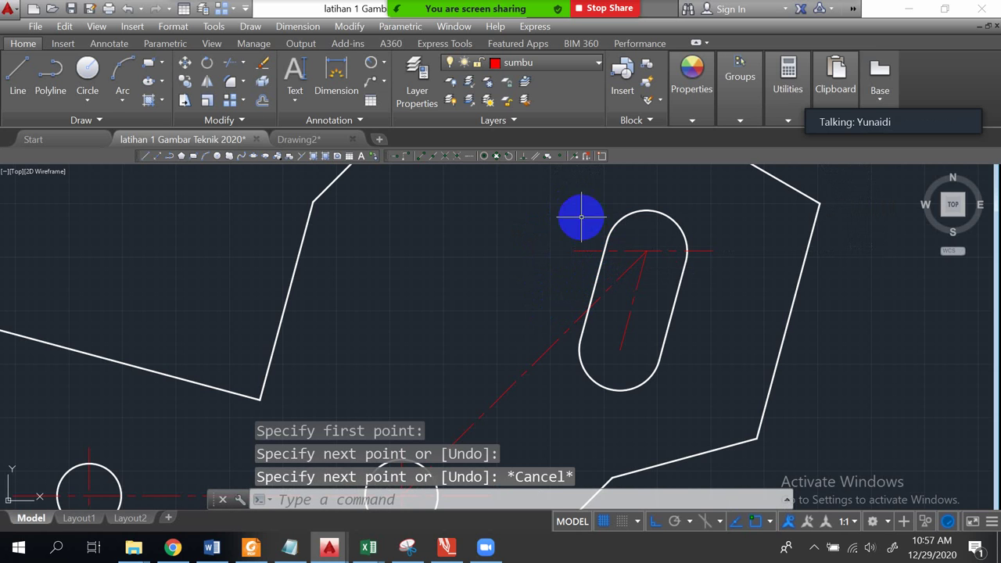
Rotate the slot's horizontal center line by -15° about the upper arc center, with Ortho off.
click(207, 64)
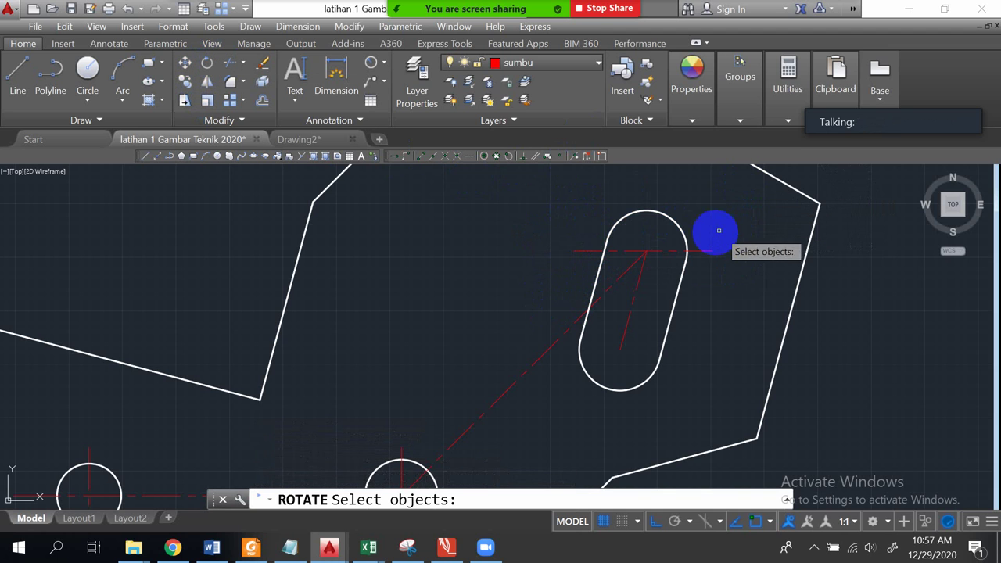
click(659, 251)
key(Return)
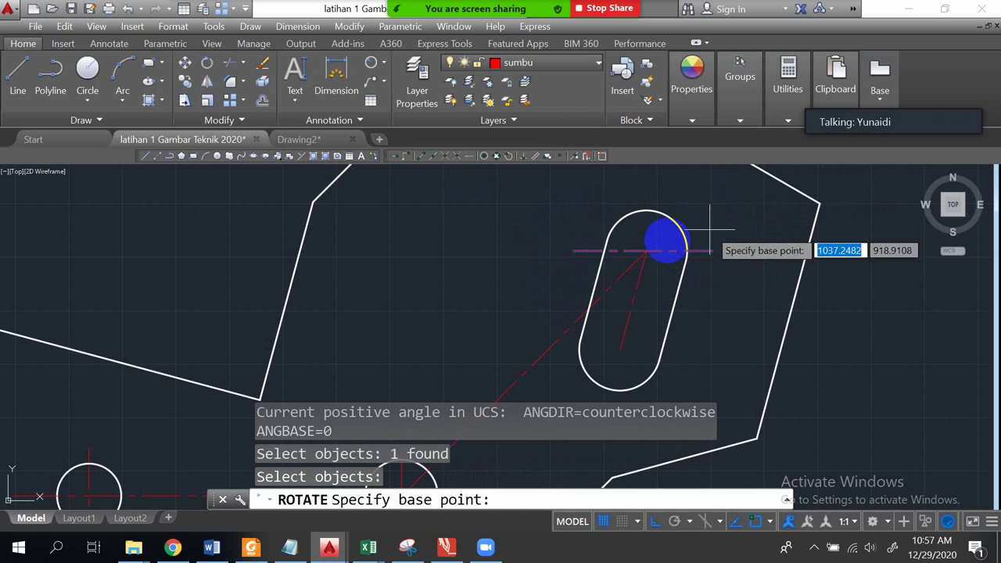
scroll(646, 250, up, 3)
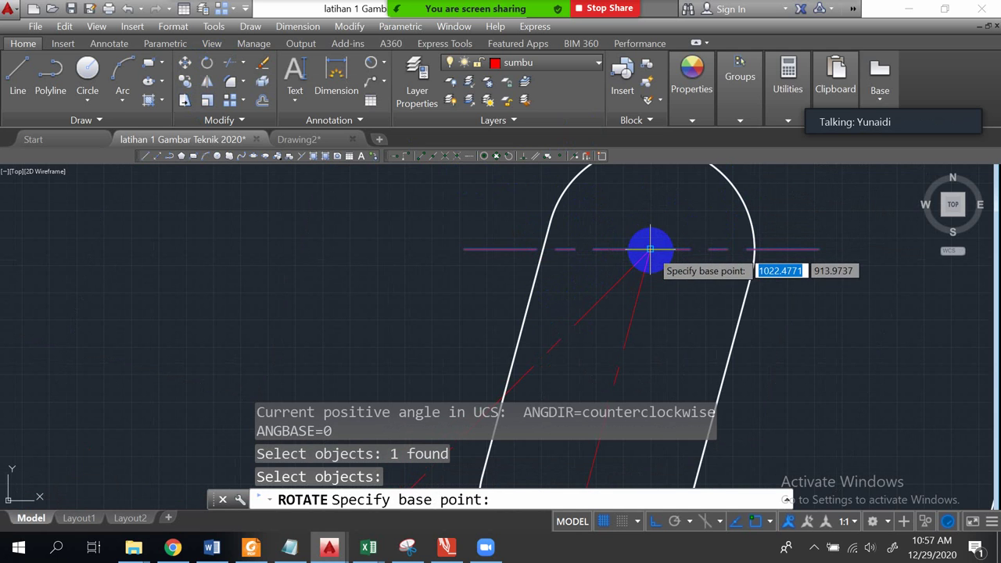
click(648, 250)
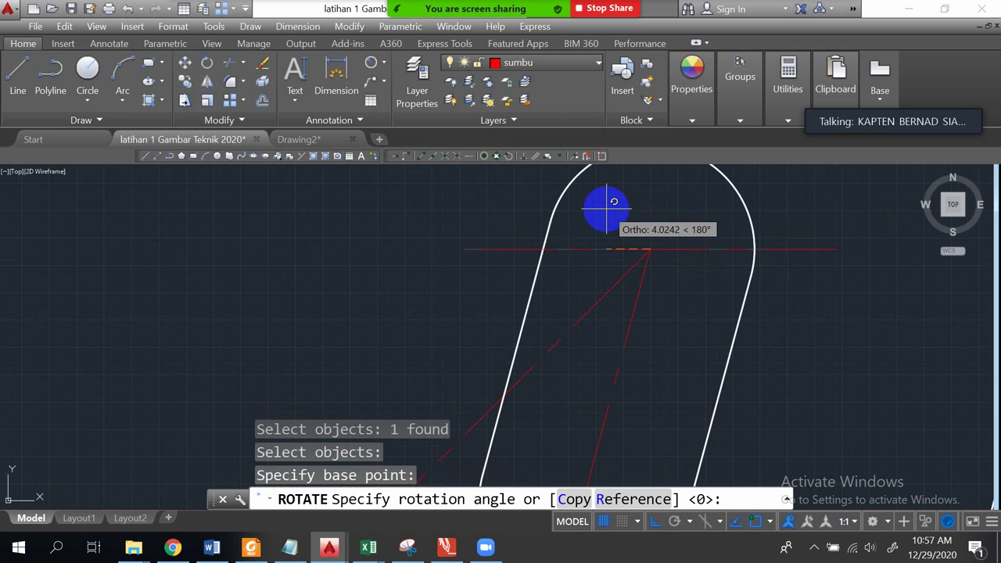
key(F8)
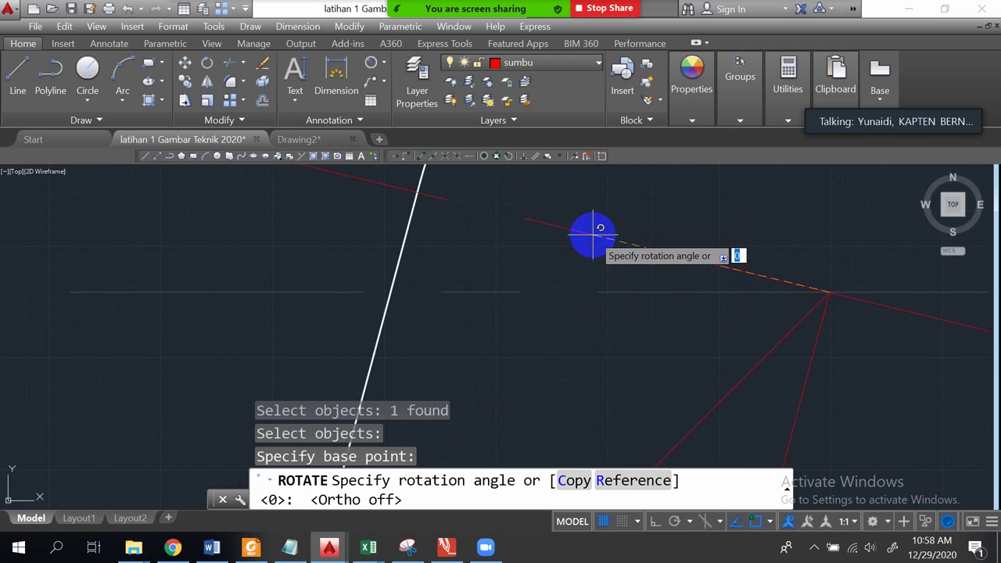
scroll(600, 227, down, 4)
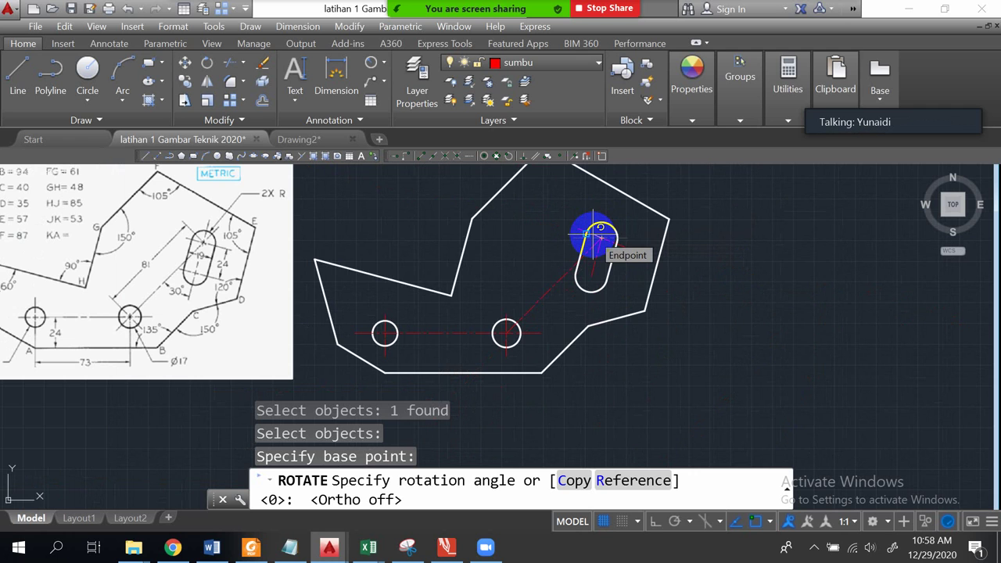
scroll(596, 233, up, 6)
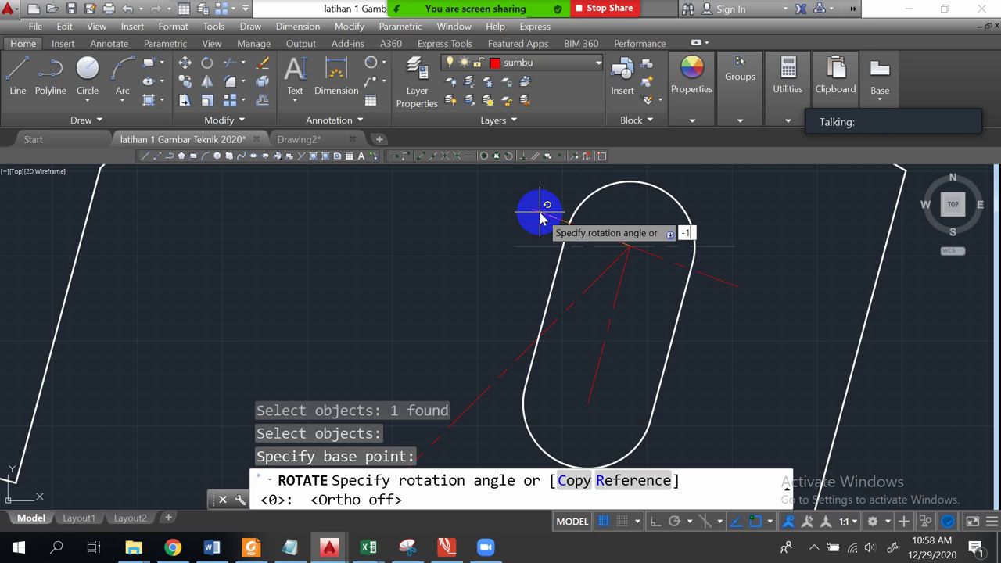
key(Return)
Copy the rotated center line from the slot's upper arc center to its lower arc center.
scroll(759, 312, up, 1)
scroll(756, 312, down, 3)
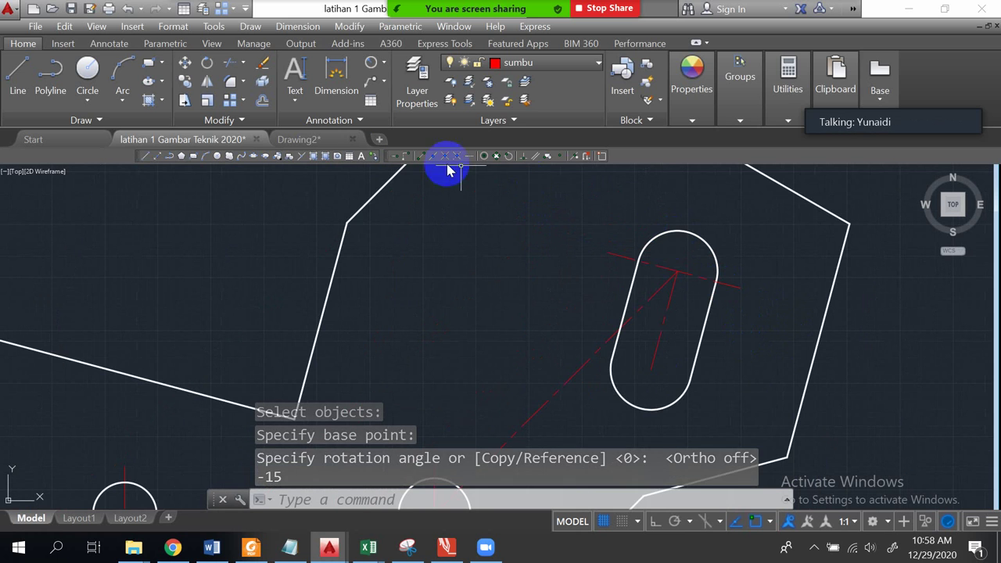
click(187, 81)
click(684, 272)
key(Return)
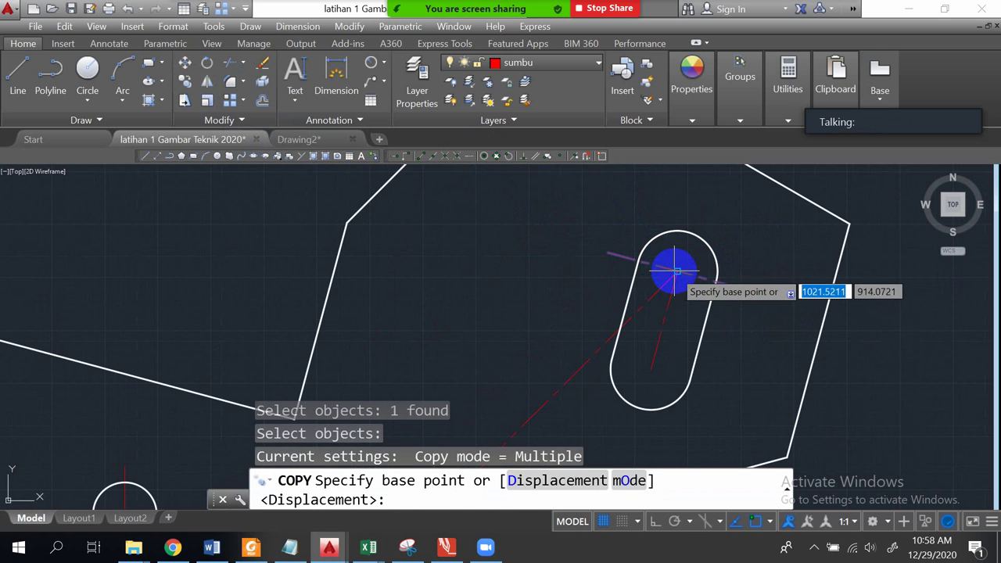
click(677, 271)
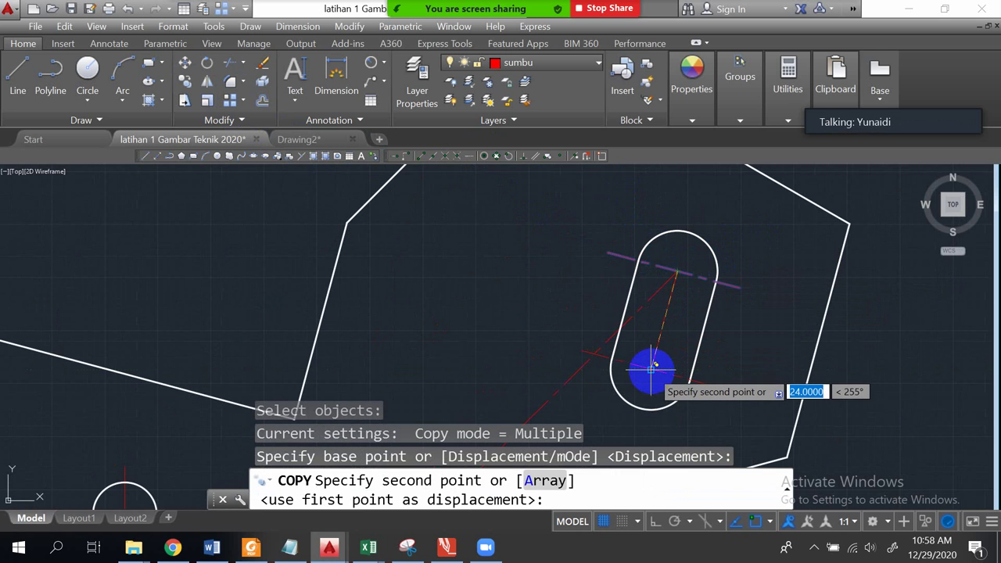
click(652, 369)
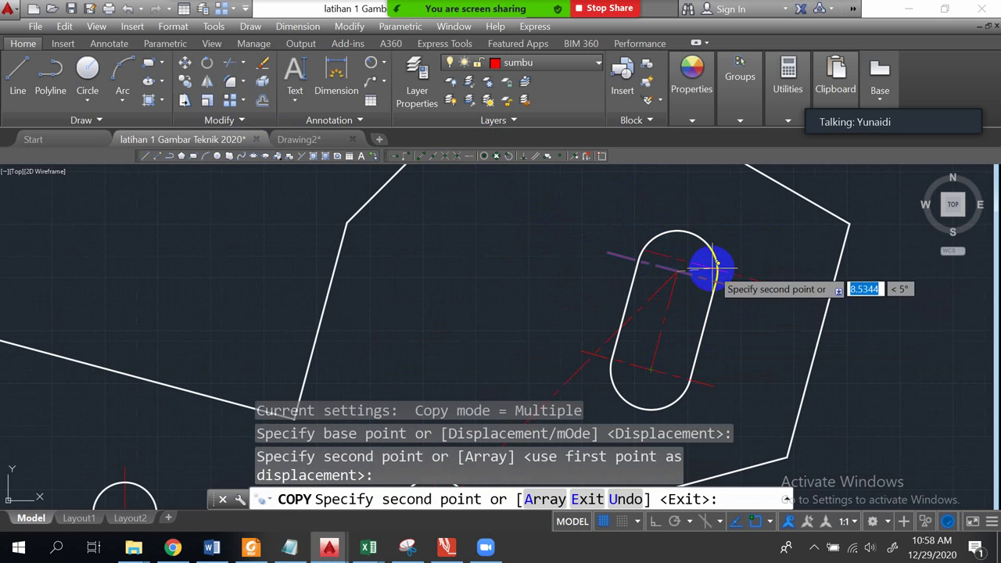
key(Escape)
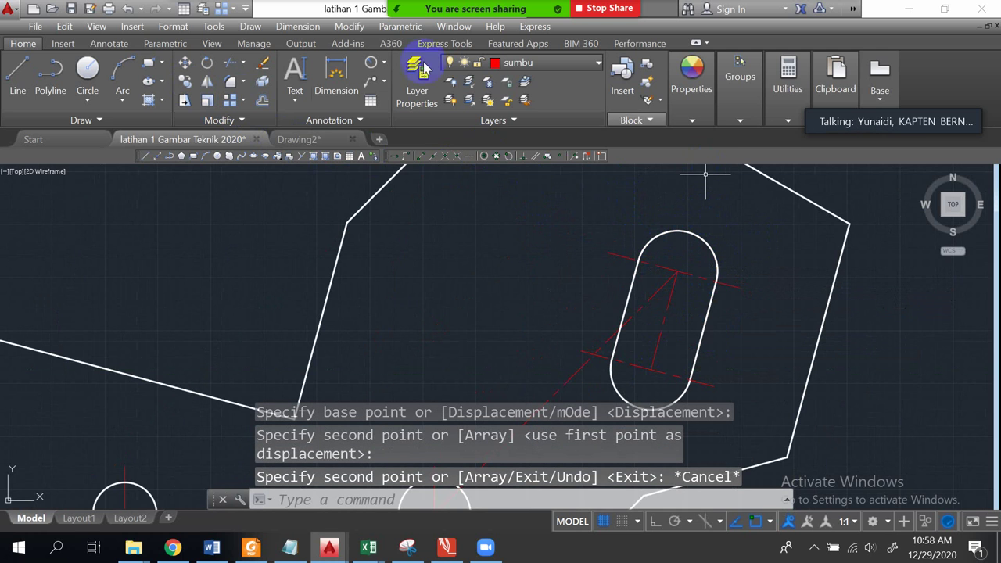
Extend both ends of the slot's lengthwise center line to the upper and lower arcs, using all objects as boundaries.
click(244, 64)
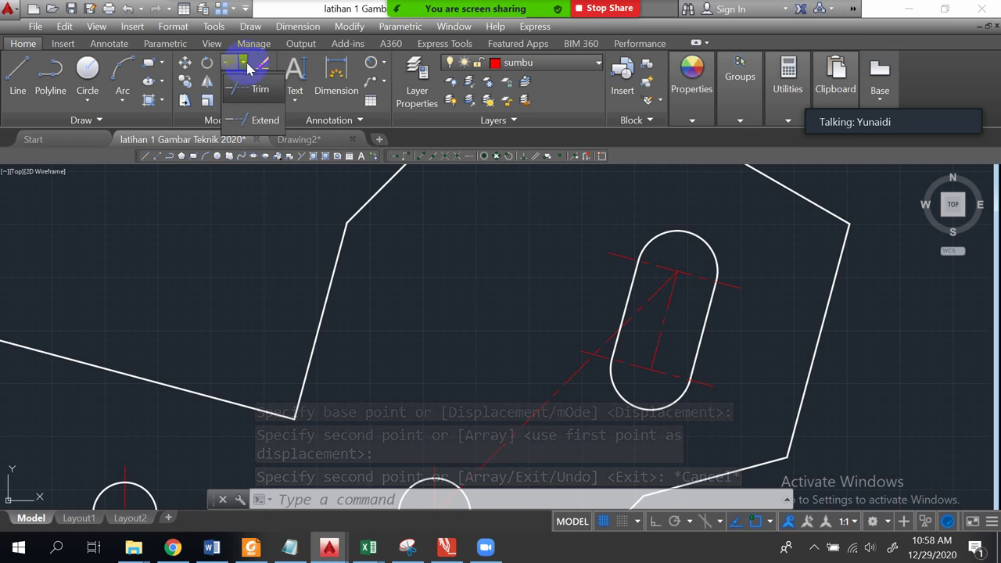
click(265, 121)
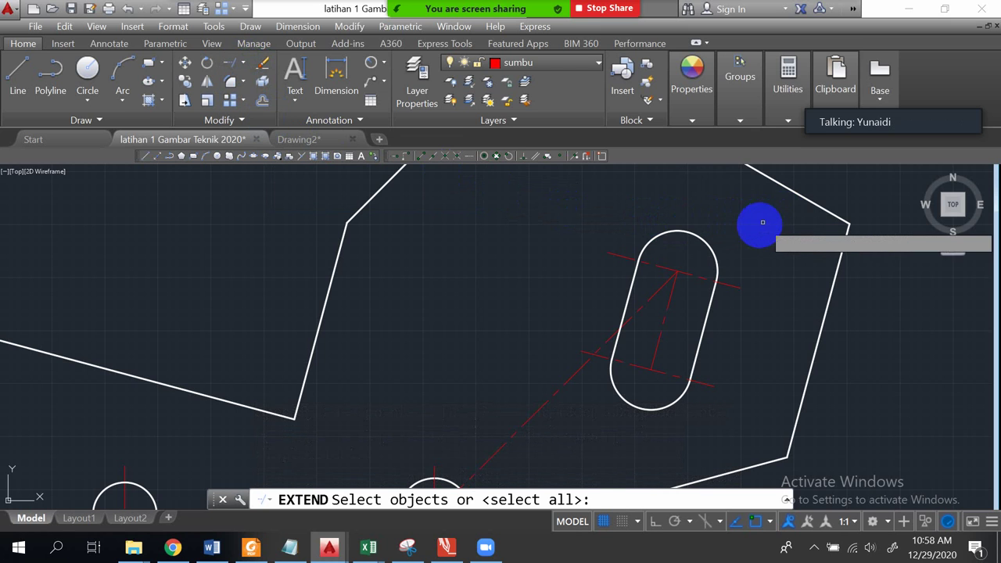
key(Return)
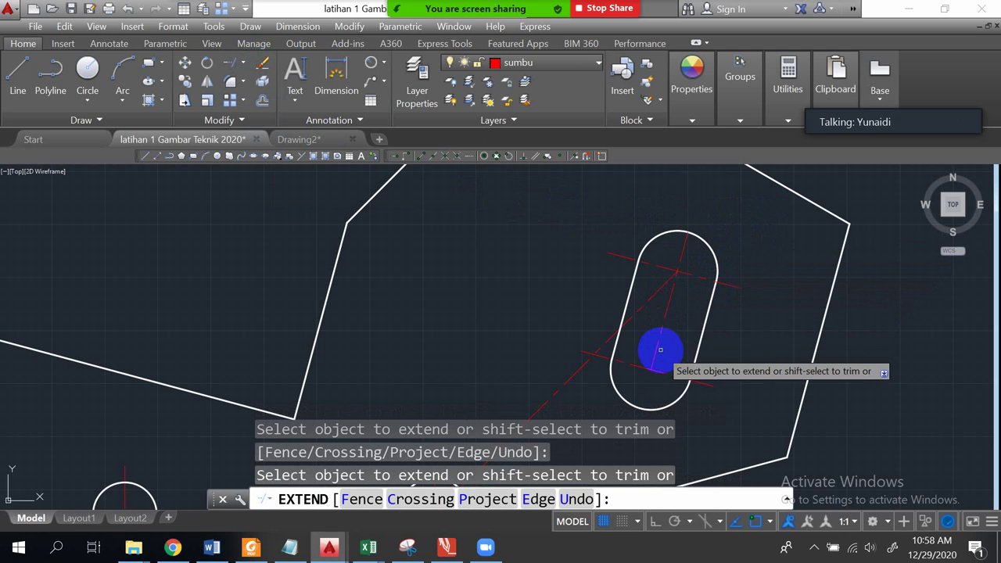
scroll(729, 274, up, 1)
scroll(729, 274, down, 2)
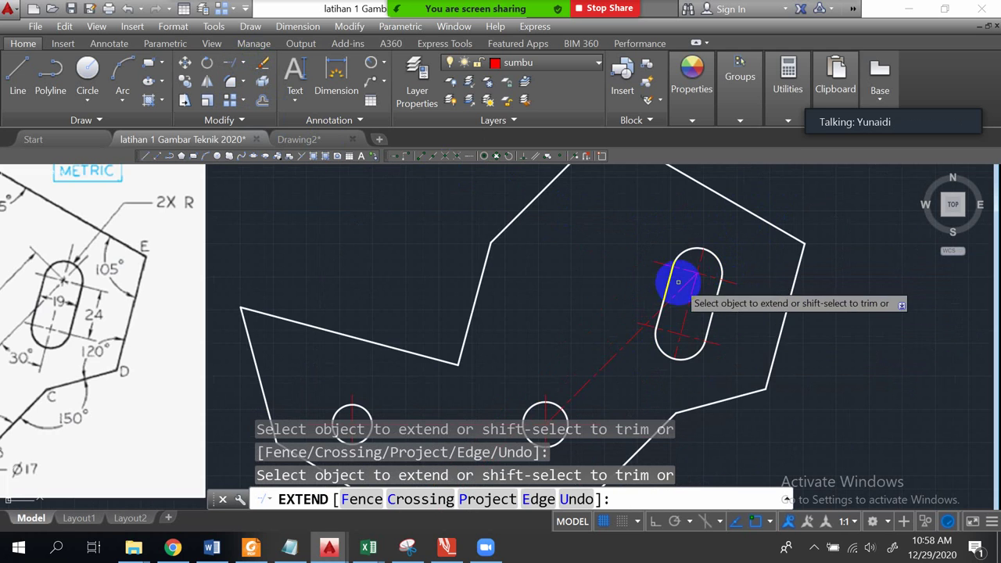
scroll(674, 282, up, 2)
key(Escape)
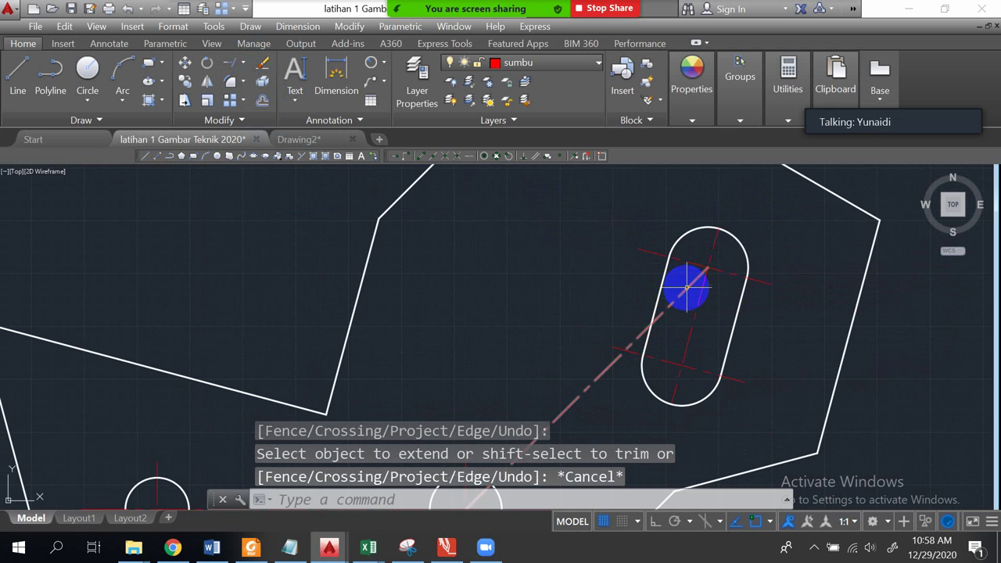
Make dimensi the current layer and add a horizontal linear dimension between the two circles' vertical center lines, placed below the plate's bottom edge.
scroll(664, 281, down, 4)
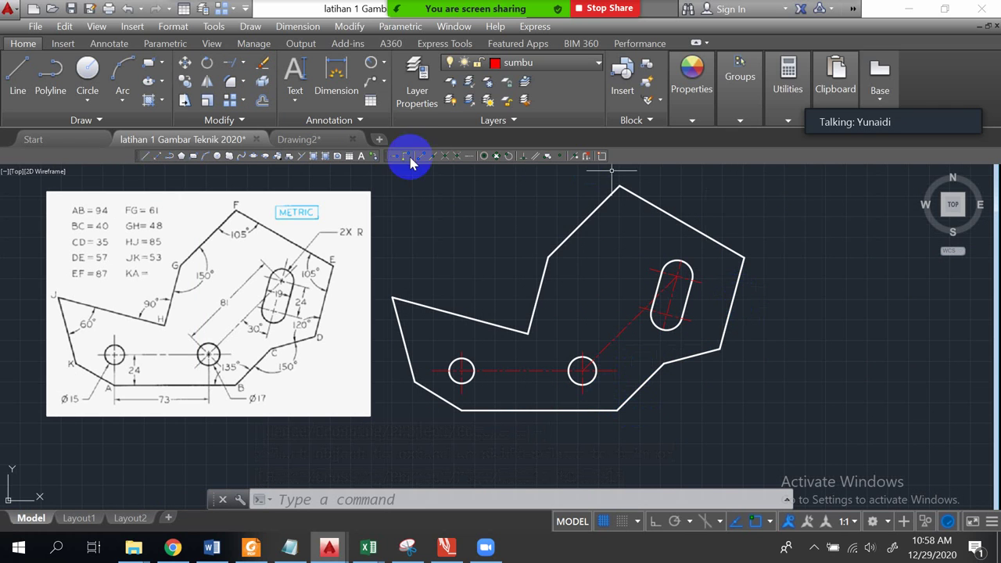
click(599, 64)
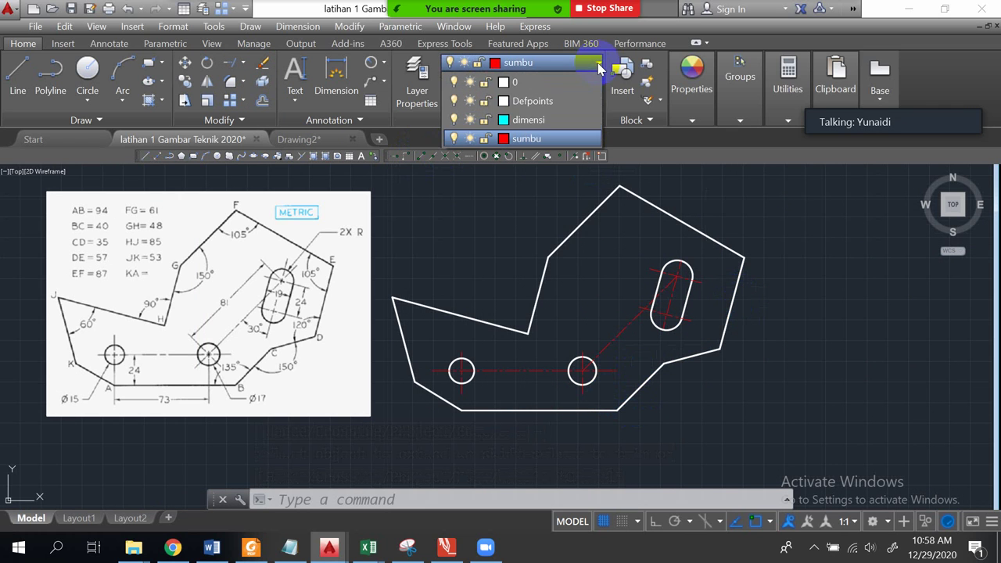
click(531, 120)
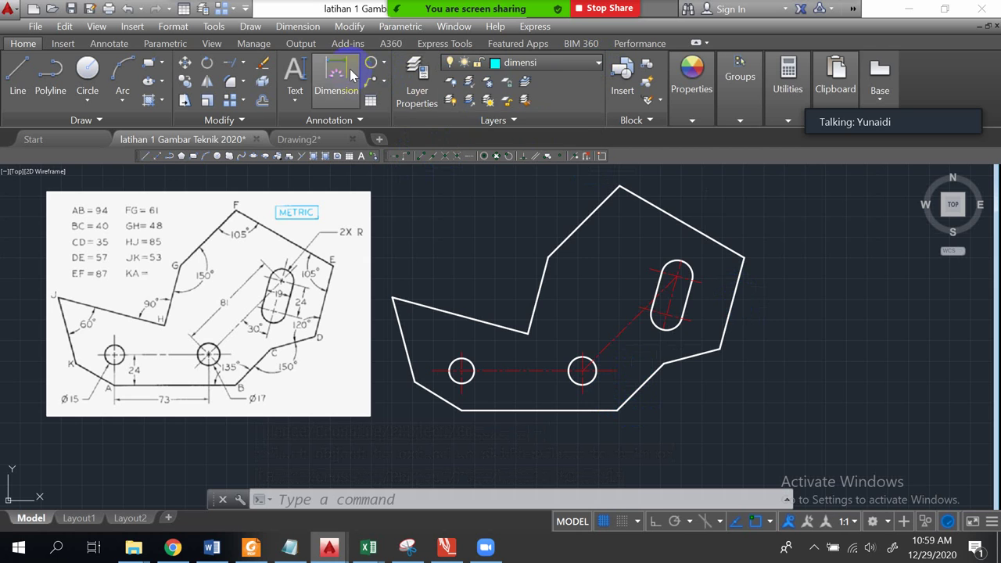
click(383, 62)
click(386, 89)
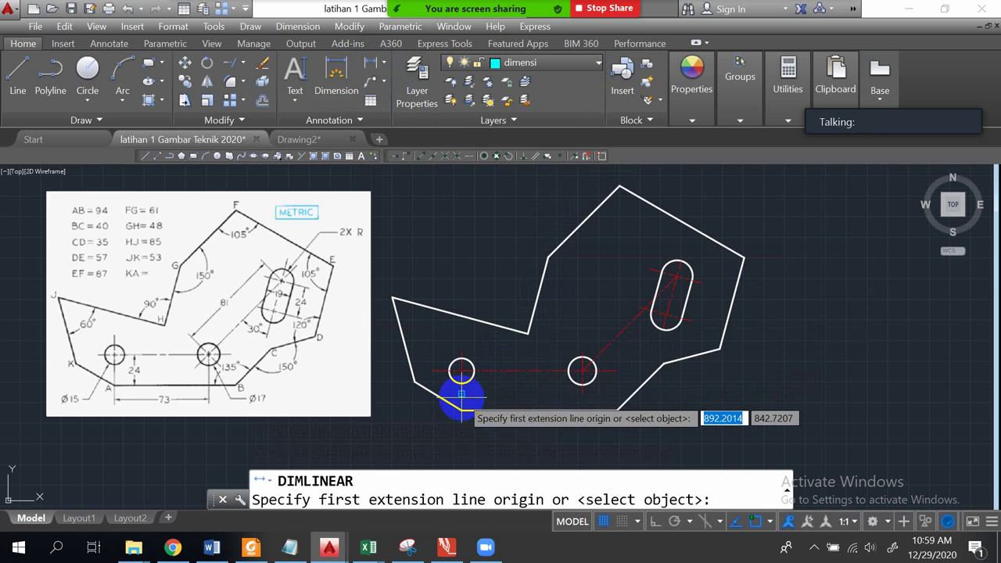
click(461, 408)
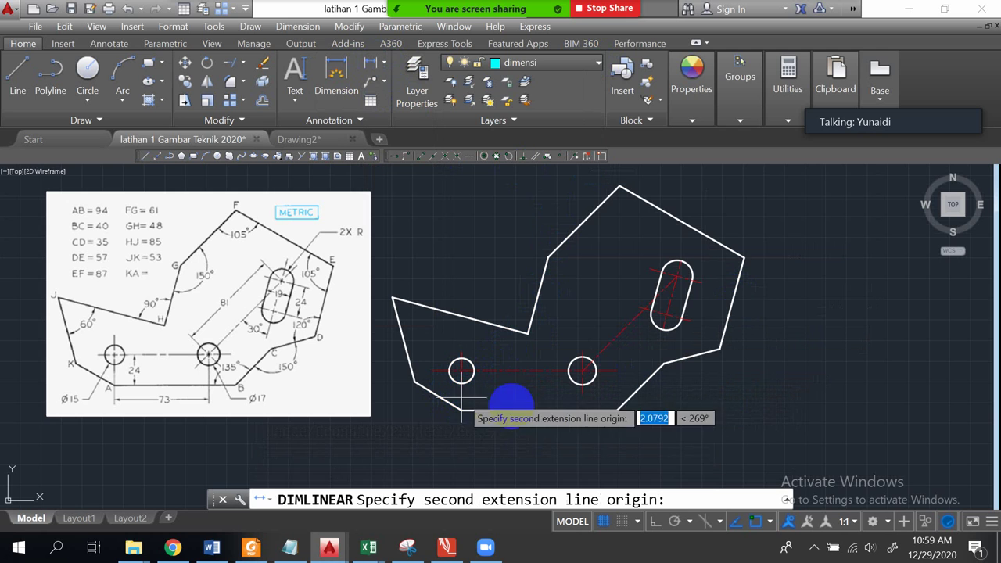
click(578, 403)
scroll(547, 406, up, 2)
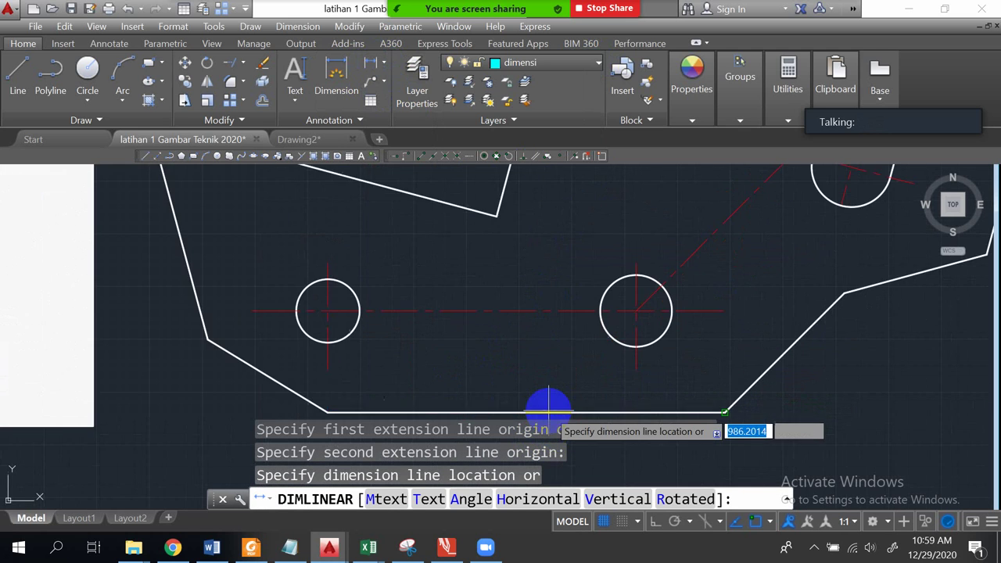
scroll(570, 414, down, 5)
scroll(552, 406, up, 2)
scroll(551, 408, up, 3)
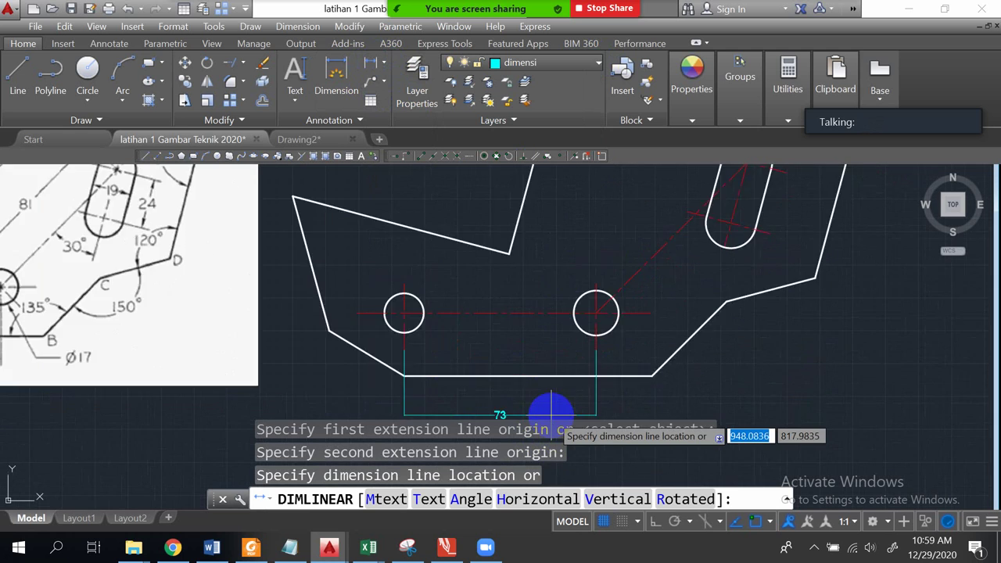
click(532, 405)
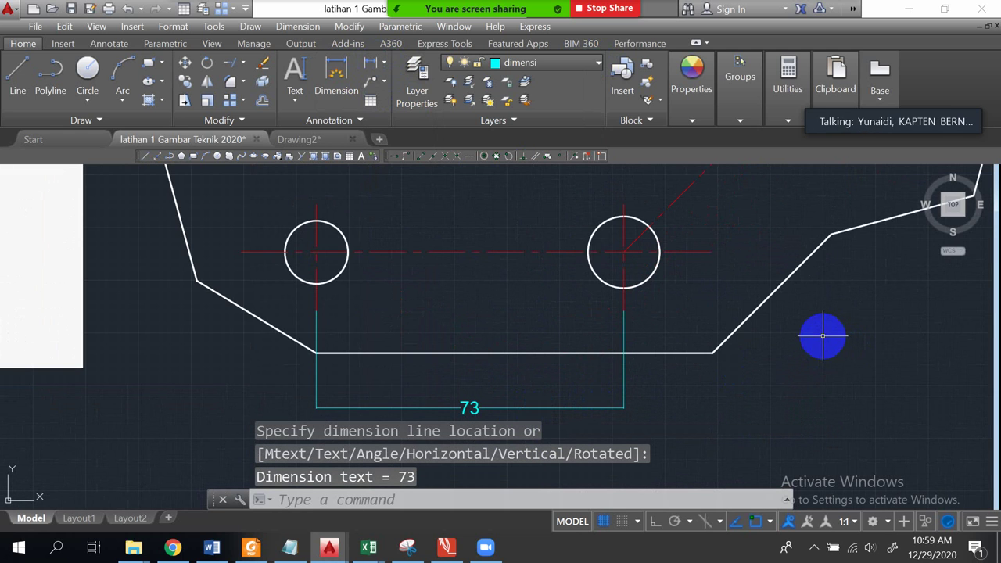
scroll(706, 280, down, 8)
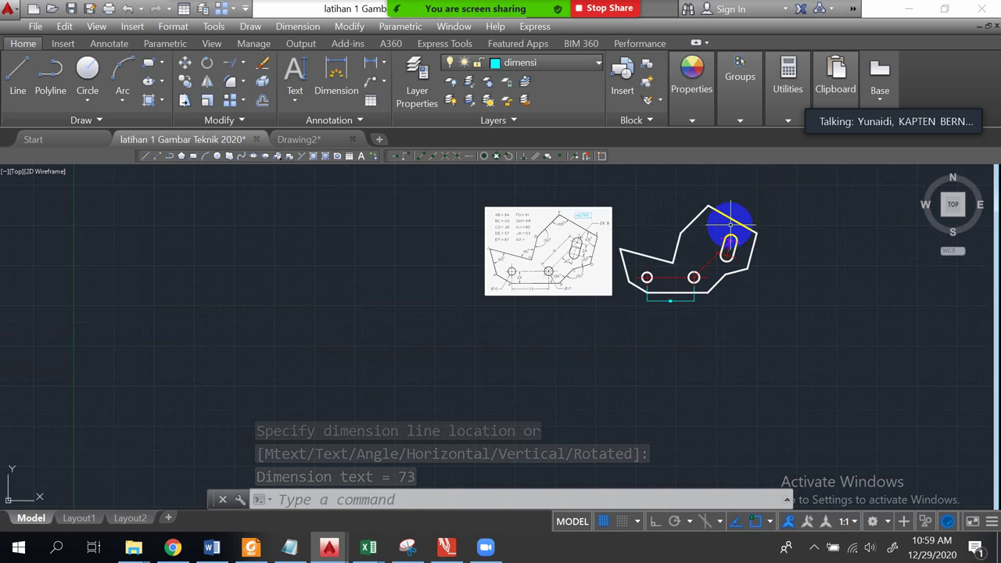
scroll(731, 225, up, 2)
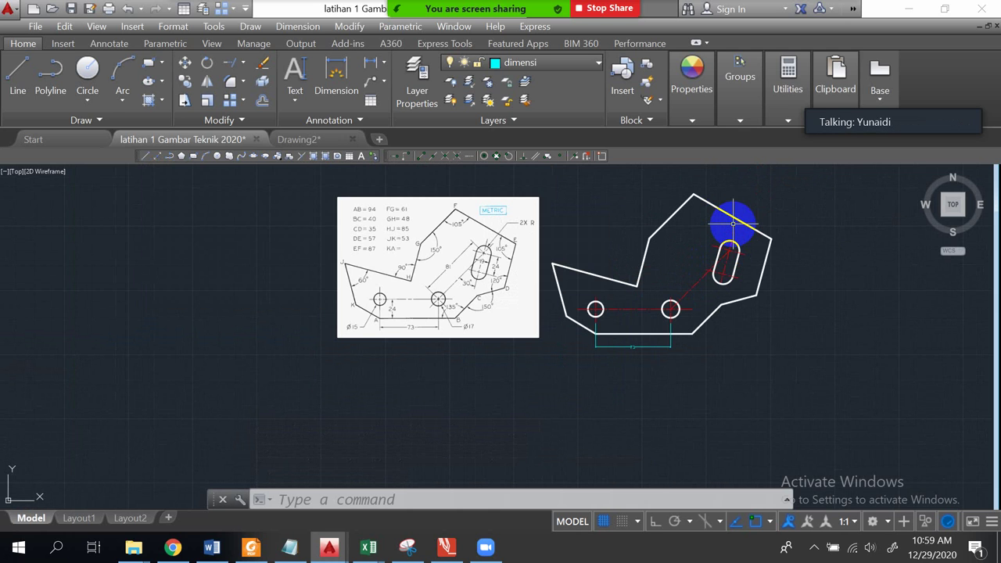
scroll(647, 333, up, 3)
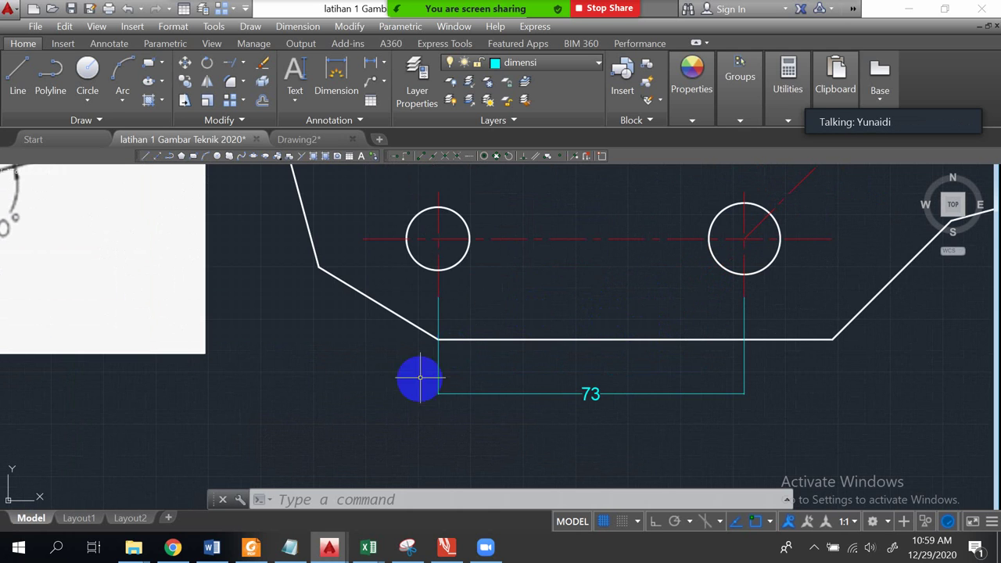